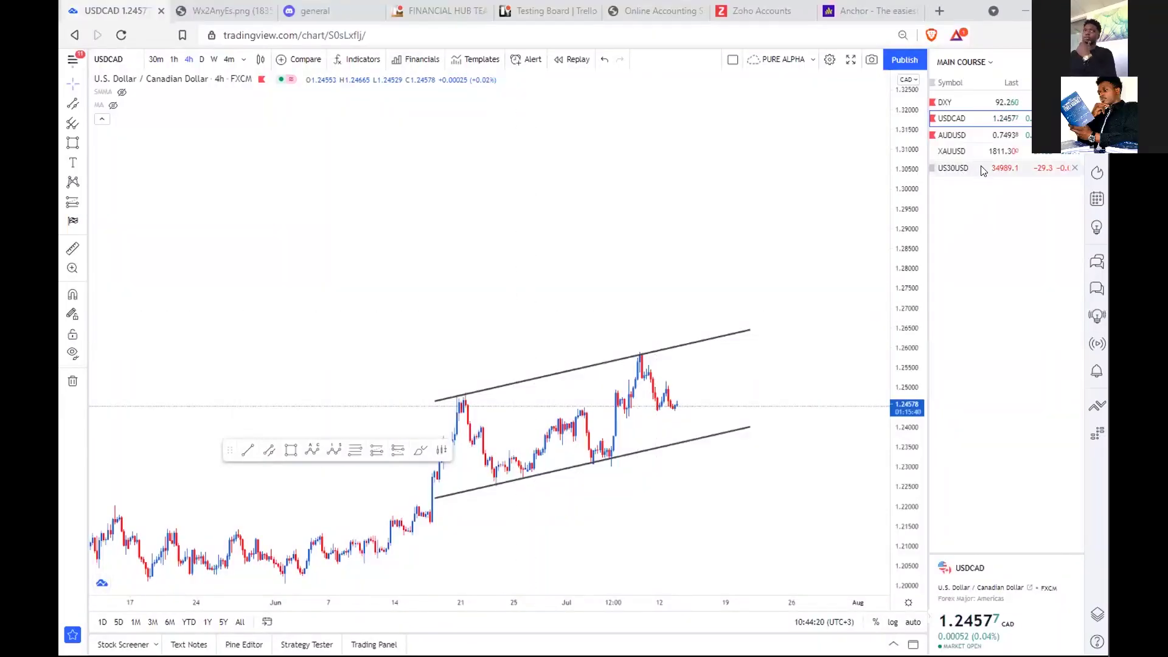
Show the DXY chart full screen on the 1D interval
{"action": "left_click", "coordinate": [953, 101]}
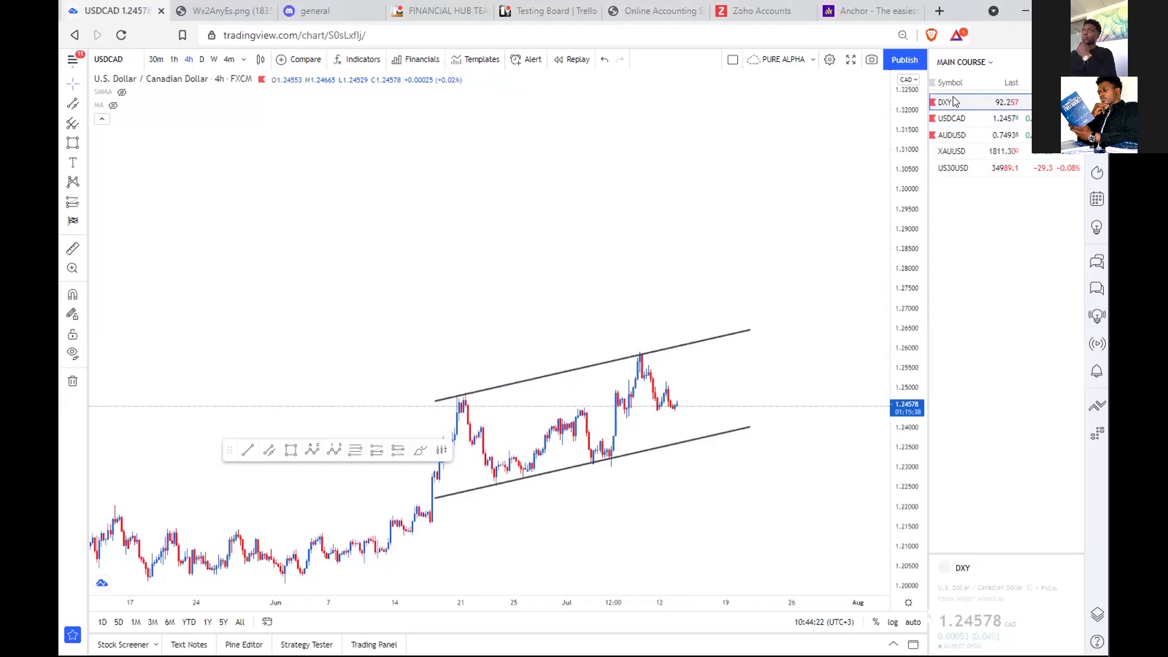
{"action": "left_click", "coordinate": [850, 60]}
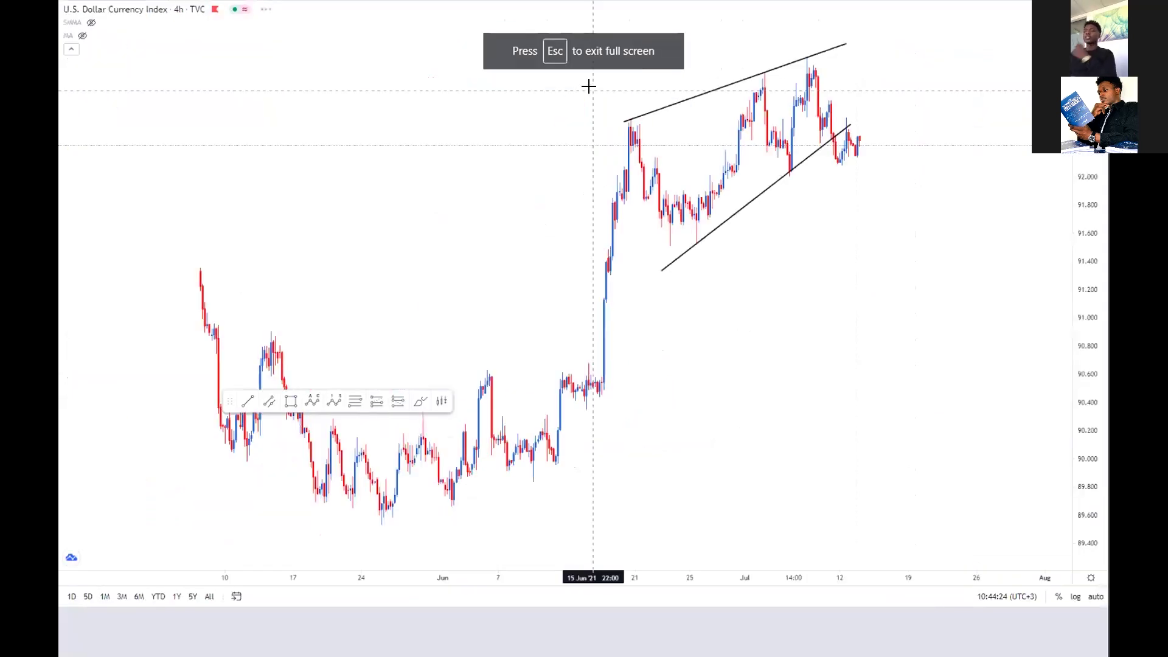
{"action": "type", "text": "1d"}
{"action": "key", "text": "Return"}
{"action": "scroll", "coordinate": [902, 305], "scroll_direction": "down", "scroll_amount": 6}
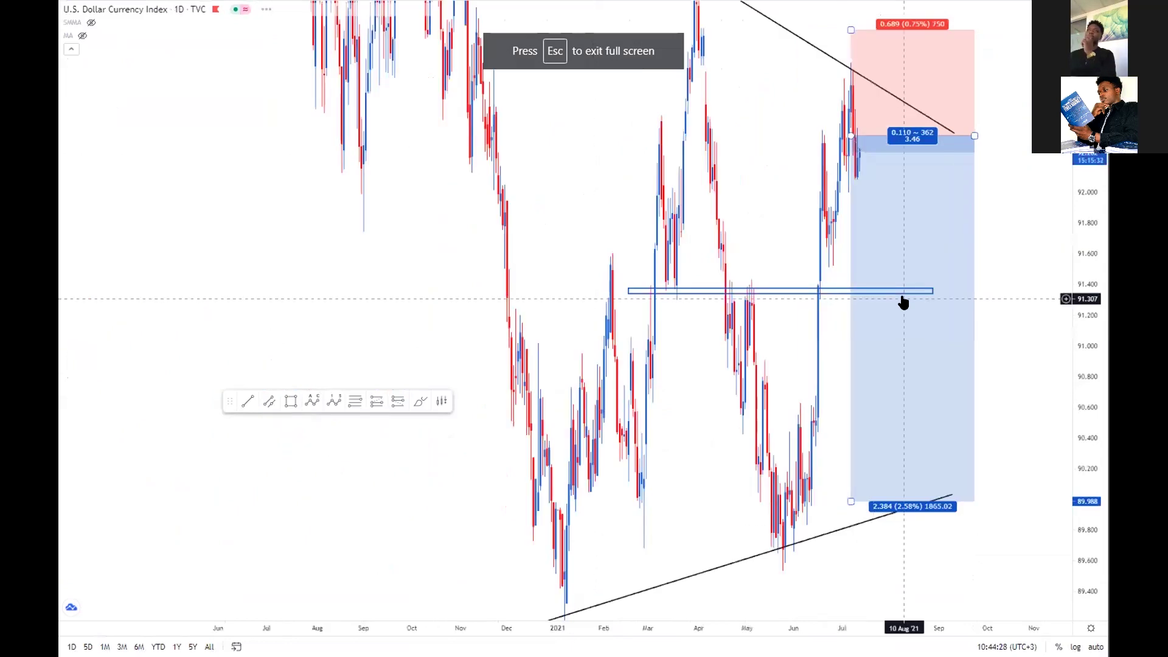
Move the floating drawing toolbar below the price candles, clear of the converging trendline pattern
{"action": "left_click_drag", "start_coordinate": [1078, 384], "coordinate": [1082, 528]}
{"action": "scroll", "coordinate": [830, 422], "scroll_direction": "up", "scroll_amount": 1}
{"action": "scroll", "coordinate": [830, 422], "scroll_direction": "up", "scroll_amount": 4}
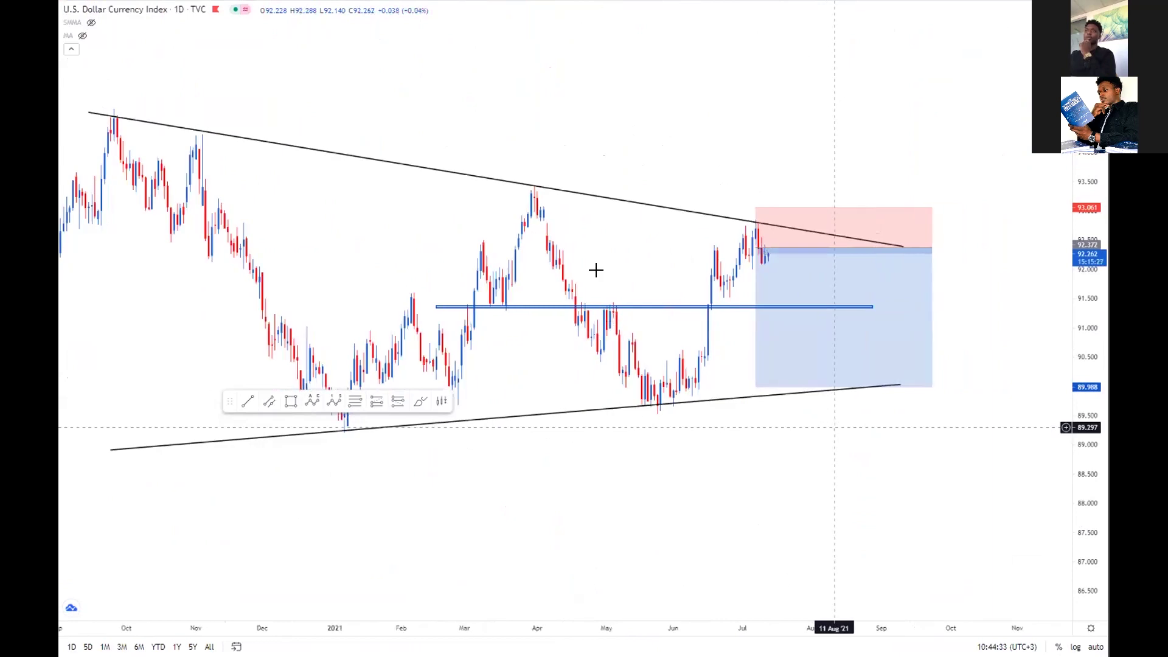
{"action": "scroll", "coordinate": [596, 269], "scroll_direction": "down", "scroll_amount": 3}
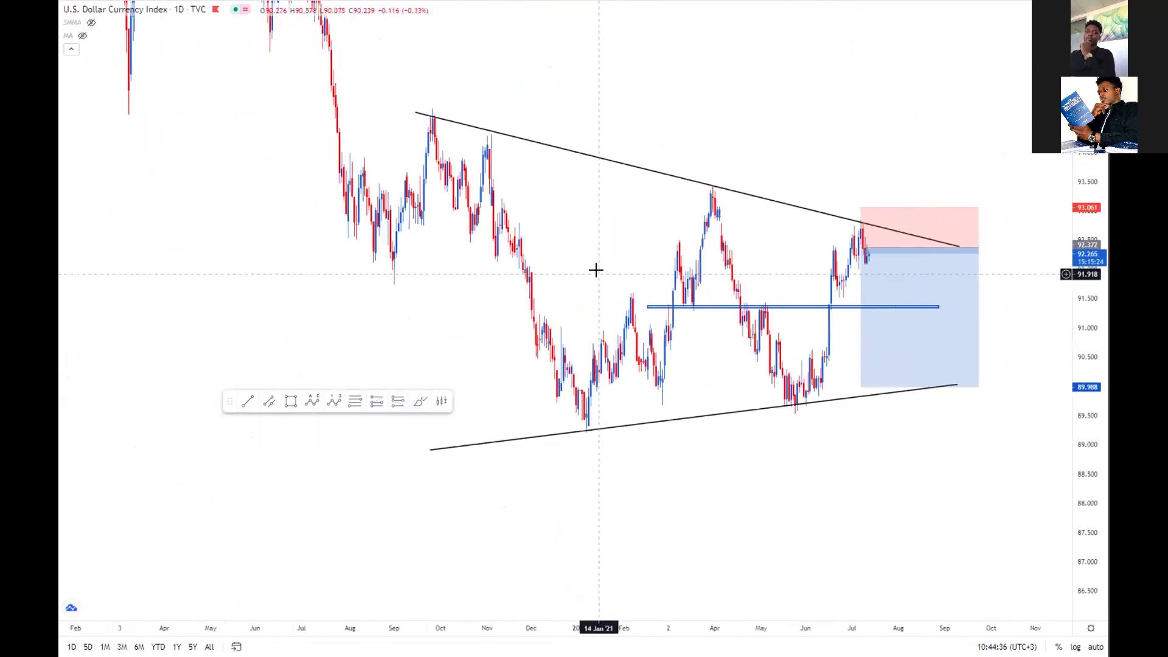
{"action": "scroll", "coordinate": [595, 270], "scroll_direction": "down", "scroll_amount": 2}
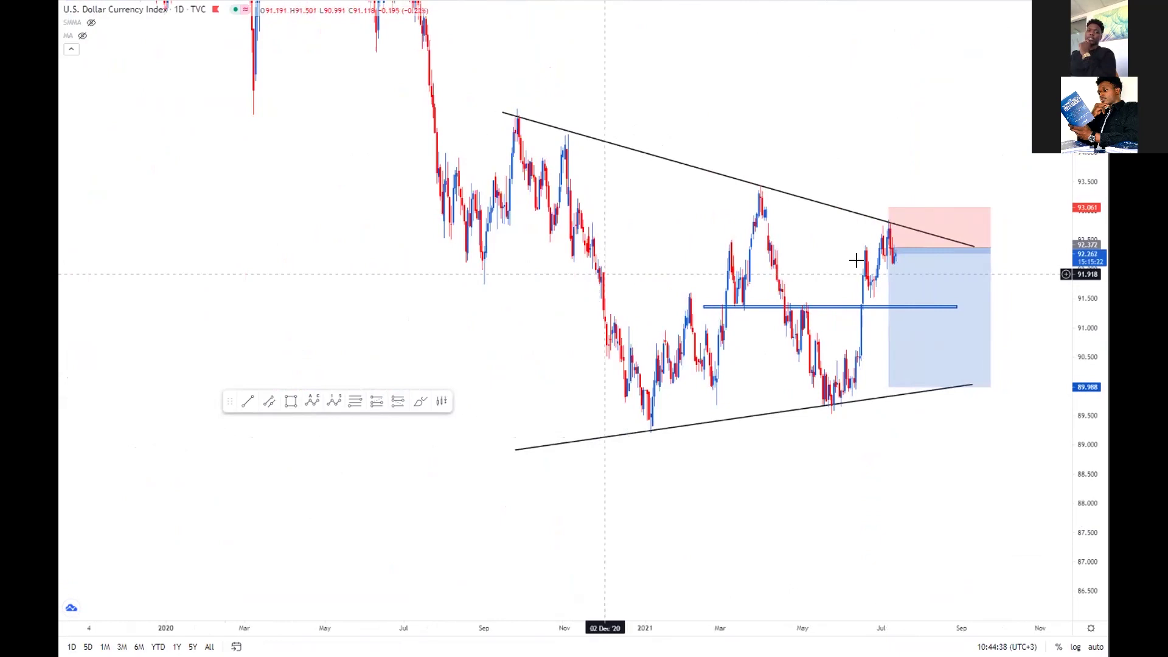
{"action": "left_click_drag", "start_coordinate": [1079, 265], "coordinate": [1079, 310]}
{"action": "left_click_drag", "start_coordinate": [820, 534], "coordinate": [751, 595]}
{"action": "scroll", "coordinate": [752, 595], "scroll_direction": "down", "scroll_amount": 2}
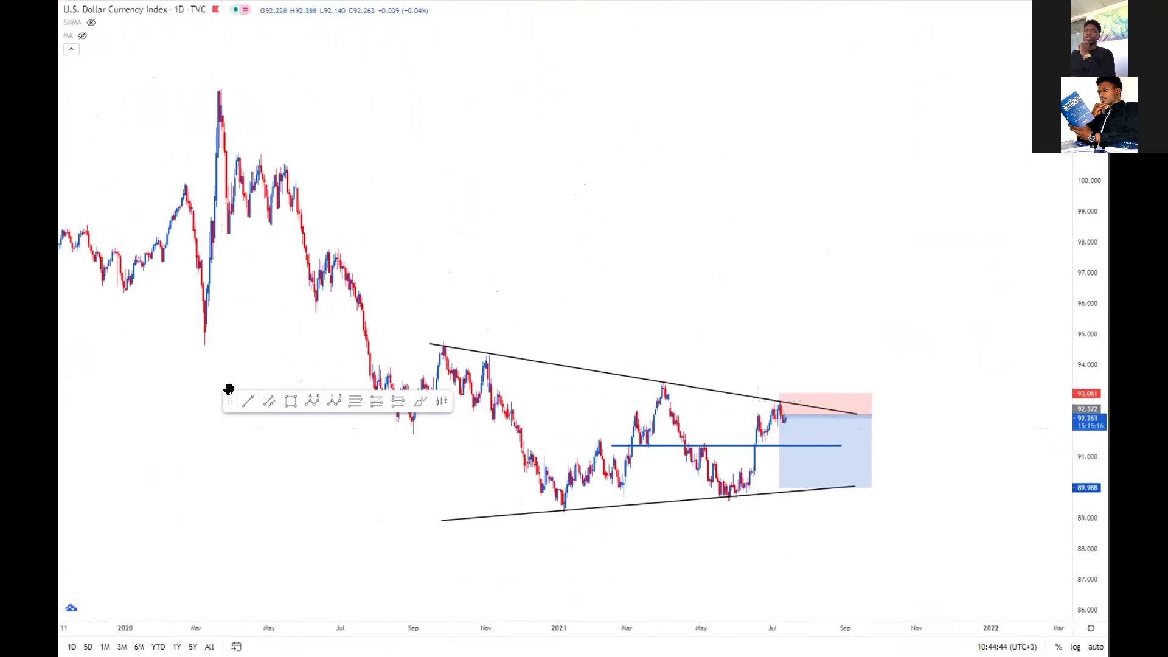
{"action": "mouse_move", "coordinate": [229, 400]}
{"action": "left_mouse_down"}
{"action": "mouse_move", "coordinate": [146, 557]}
{"action": "mouse_move", "coordinate": [97, 584]}
{"action": "left_mouse_up"}
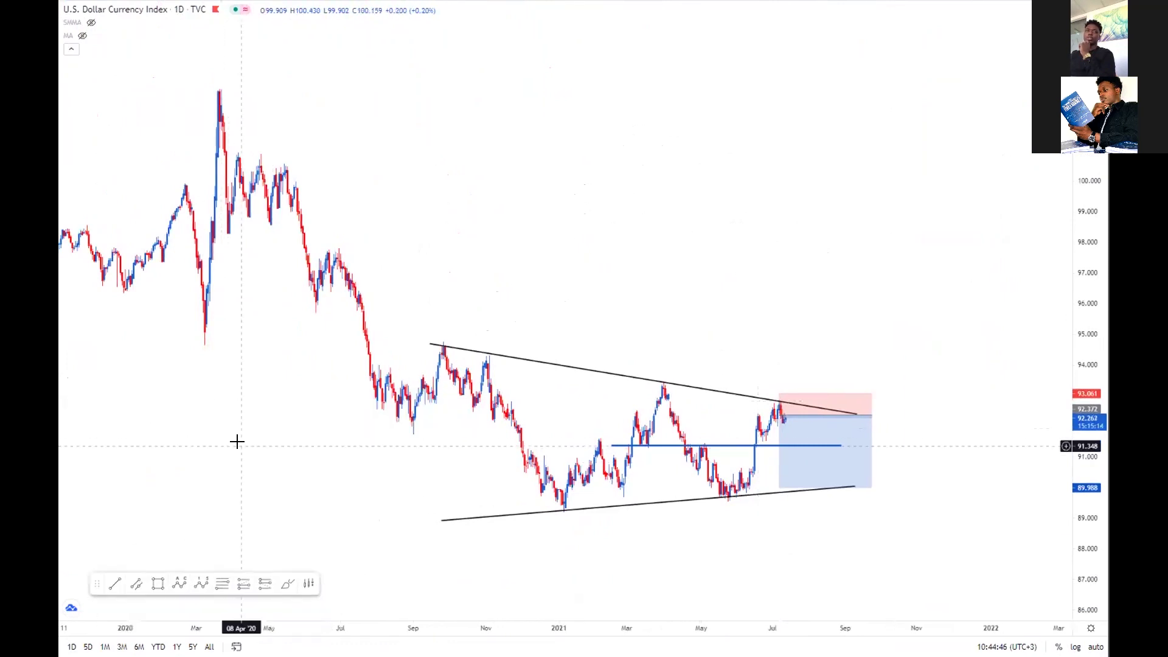
Examine the daily DXY price action between the converging trendlines, including the horizontal zone and the short position
{"action": "left_click_drag", "start_coordinate": [327, 419], "coordinate": [369, 411]}
{"action": "scroll", "coordinate": [368, 410], "scroll_direction": "up", "scroll_amount": 3}
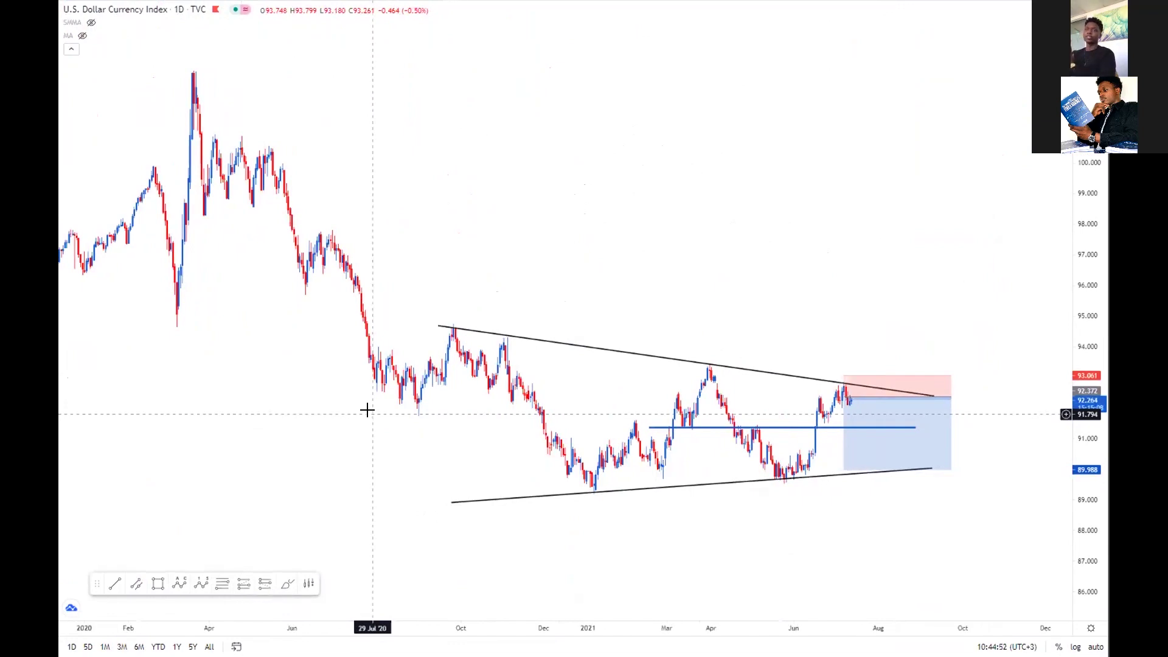
{"action": "scroll", "coordinate": [367, 410], "scroll_direction": "right", "scroll_amount": 5}
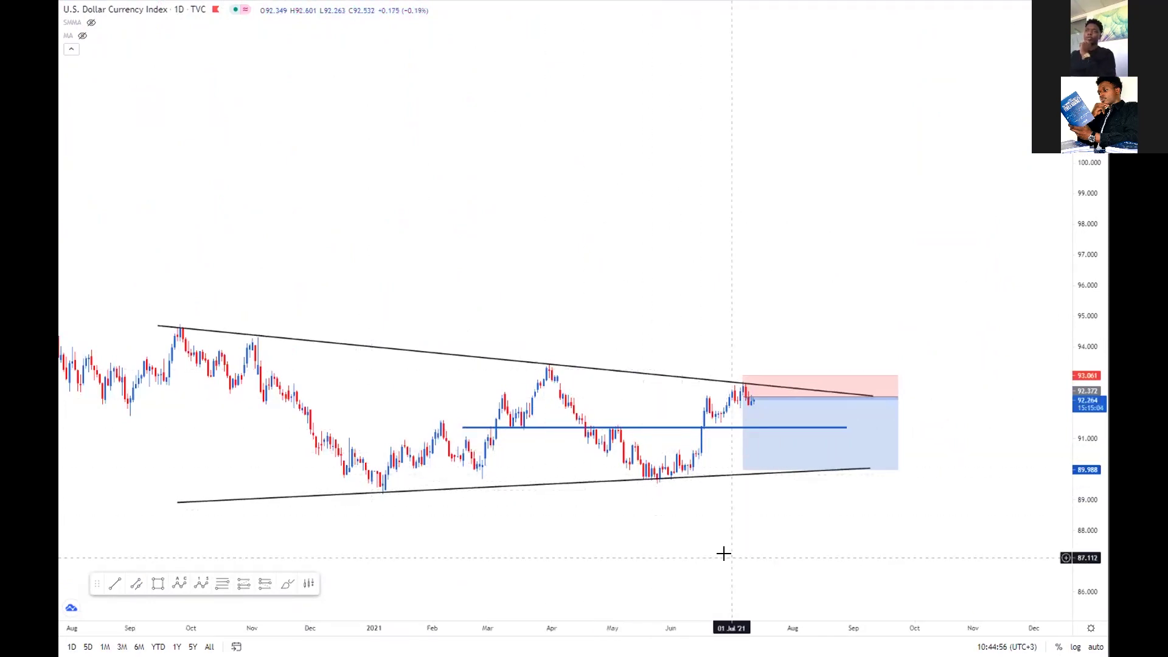
{"action": "scroll", "coordinate": [730, 535], "scroll_direction": "left", "scroll_amount": 3}
{"action": "scroll", "coordinate": [732, 523], "scroll_direction": "left", "scroll_amount": 2}
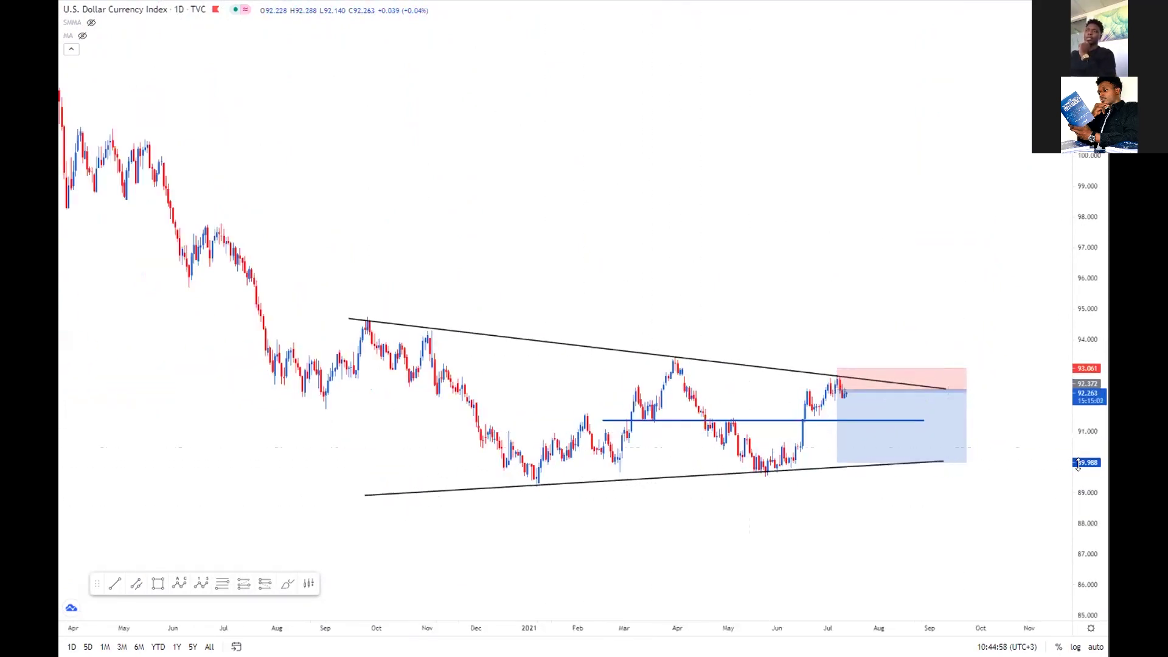
{"action": "scroll", "coordinate": [852, 235], "scroll_direction": "right", "scroll_amount": 2}
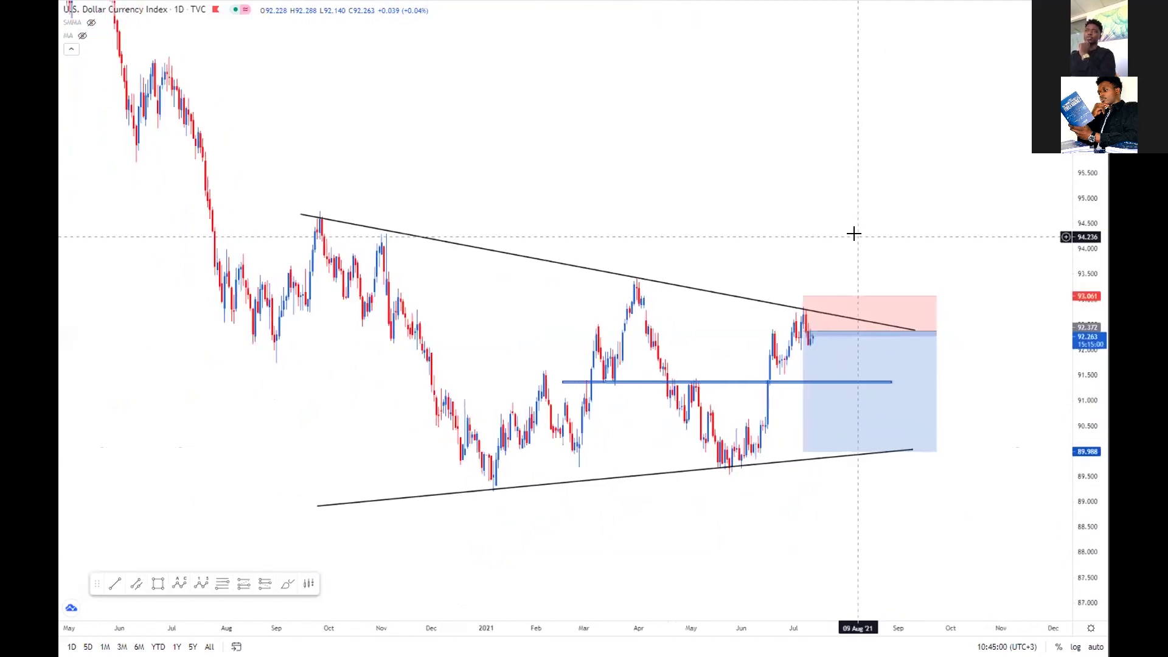
{"action": "scroll", "coordinate": [853, 233], "scroll_direction": "up", "scroll_amount": 2}
{"action": "left_click_drag", "start_coordinate": [1084, 414], "coordinate": [1052, 266]}
{"action": "left_click_drag", "start_coordinate": [596, 330], "coordinate": [733, 342]}
{"action": "scroll", "coordinate": [733, 341], "scroll_direction": "up", "scroll_amount": 1}
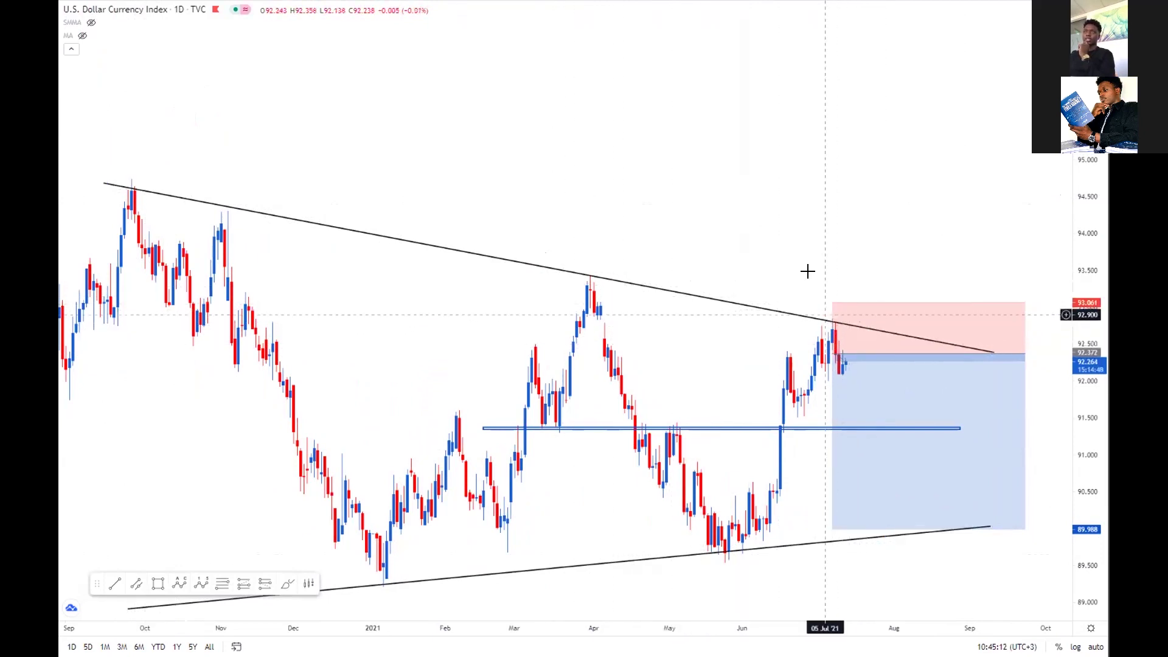
{"action": "scroll", "coordinate": [782, 250], "scroll_direction": "up", "scroll_amount": 3}
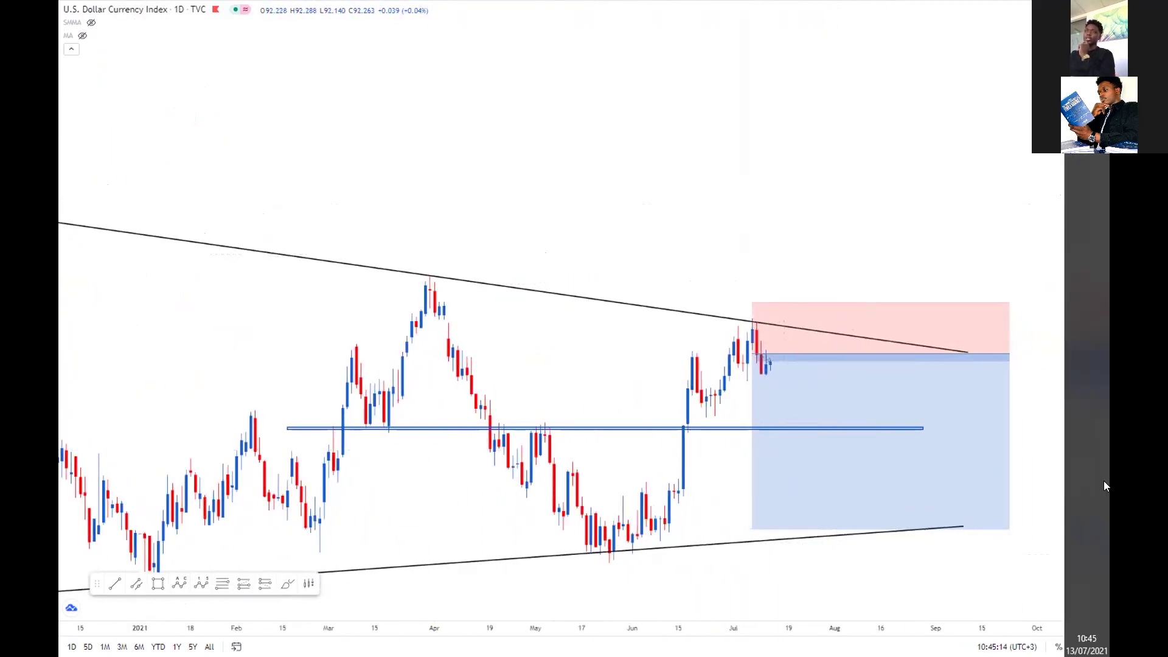
{"action": "left_click_drag", "start_coordinate": [1072, 472], "coordinate": [969, 328]}
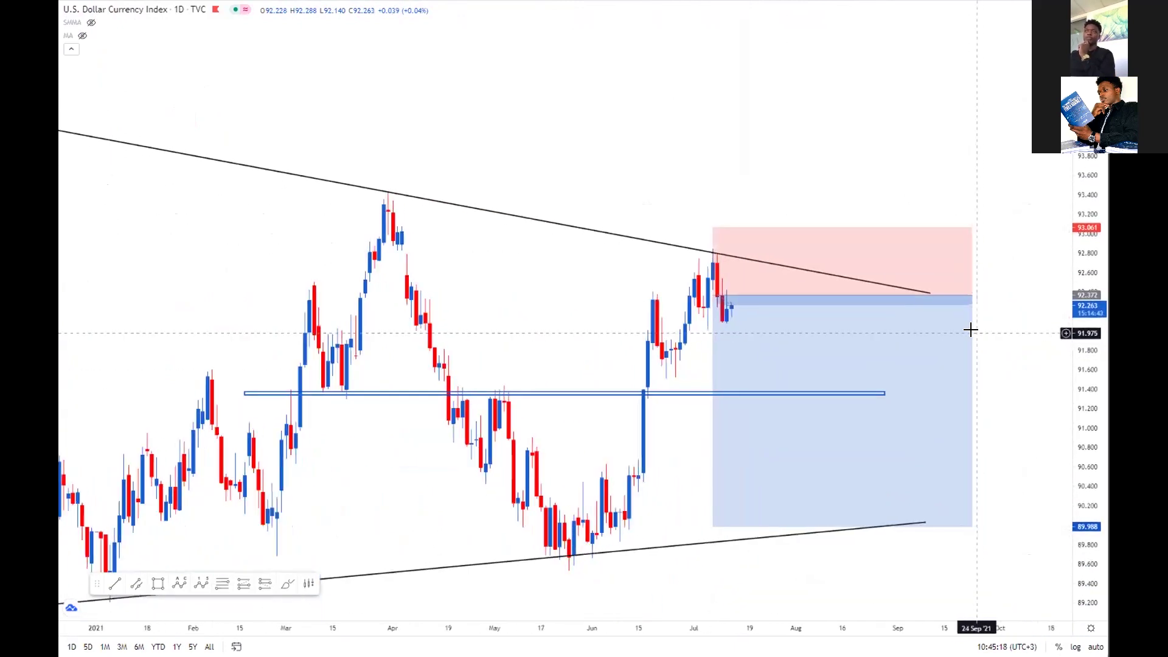
{"action": "scroll", "coordinate": [970, 330], "scroll_direction": "up", "scroll_amount": 1}
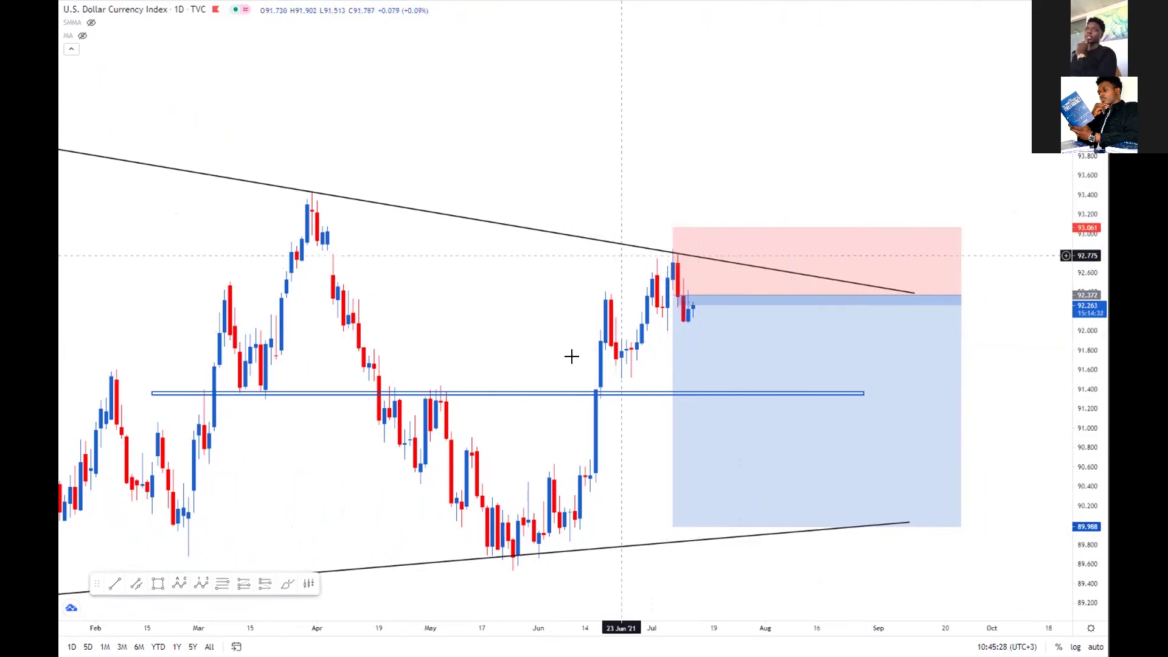
Switch the DXY chart to the 4-hour interval
{"action": "type", "text": "4"}
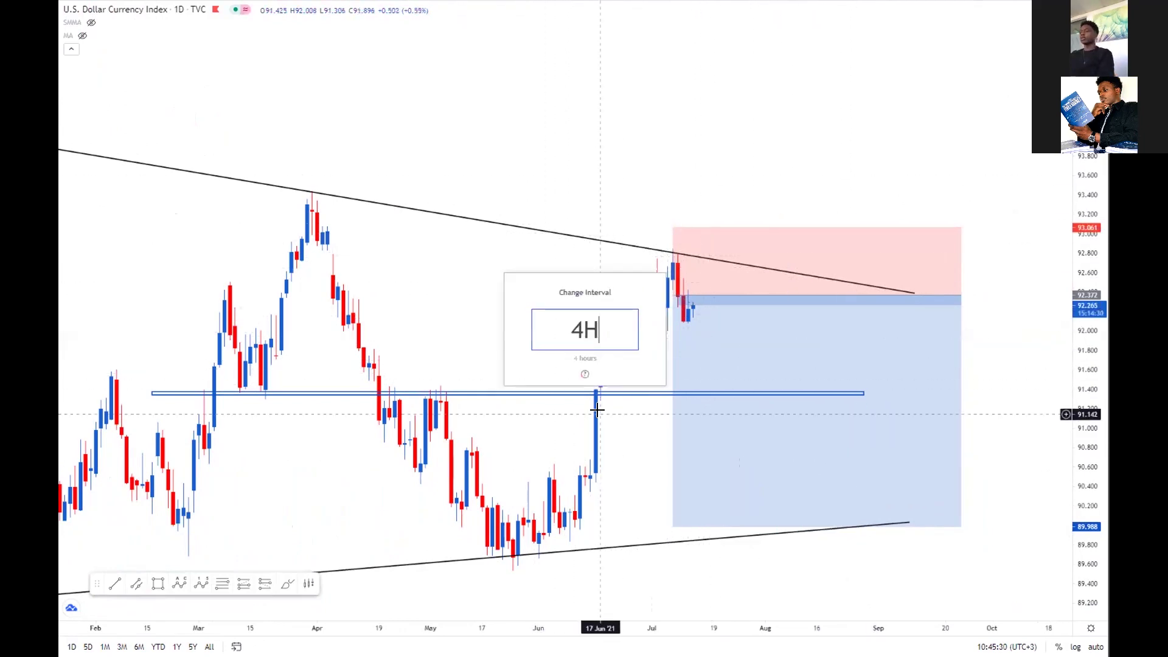
{"action": "type", "text": "h"}
{"action": "key", "text": "Return"}
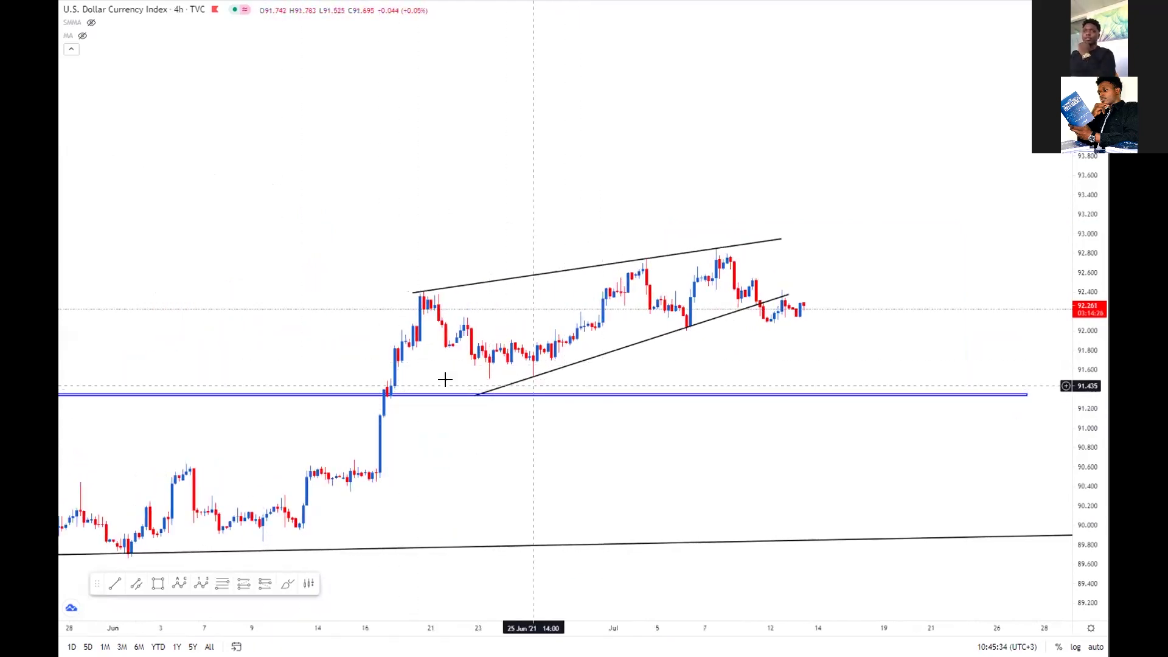
Extend the lower rising trendline of the 4-hour wedge past the latest candles, up to about 92.57
{"action": "scroll", "coordinate": [615, 328], "scroll_direction": "down", "scroll_amount": 2}
{"action": "left_click_drag", "start_coordinate": [1080, 399], "coordinate": [1058, 207]}
{"action": "scroll", "coordinate": [542, 365], "scroll_direction": "up", "scroll_amount": 2}
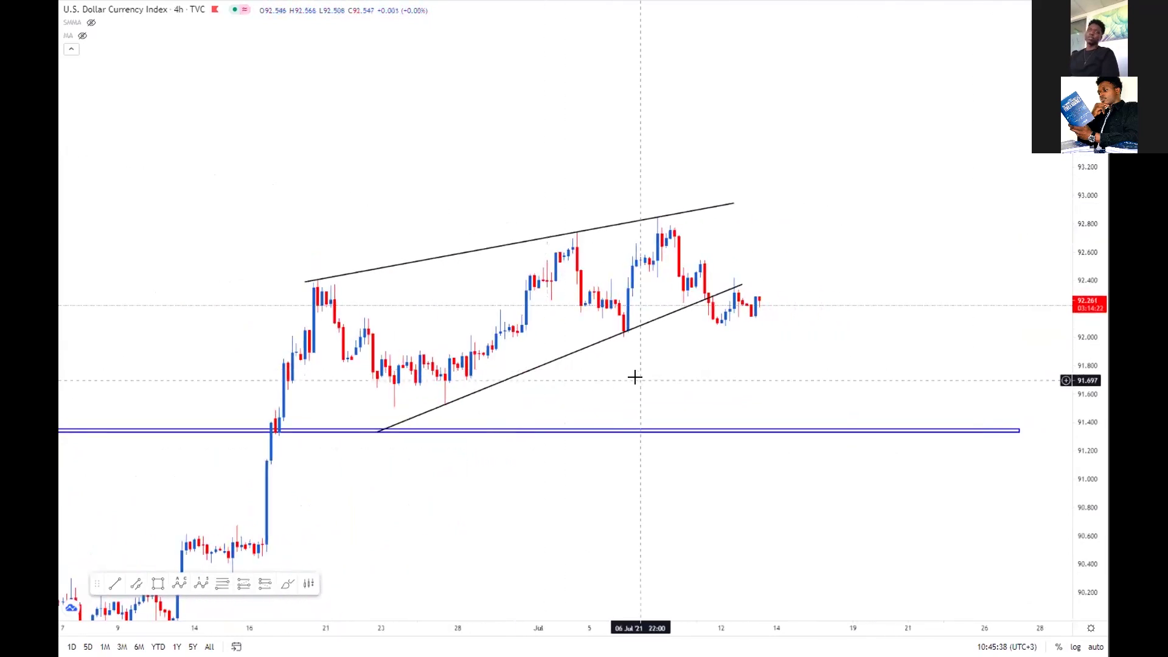
{"action": "left_click_drag", "start_coordinate": [761, 405], "coordinate": [774, 406]}
{"action": "scroll", "coordinate": [775, 406], "scroll_direction": "up", "scroll_amount": 2}
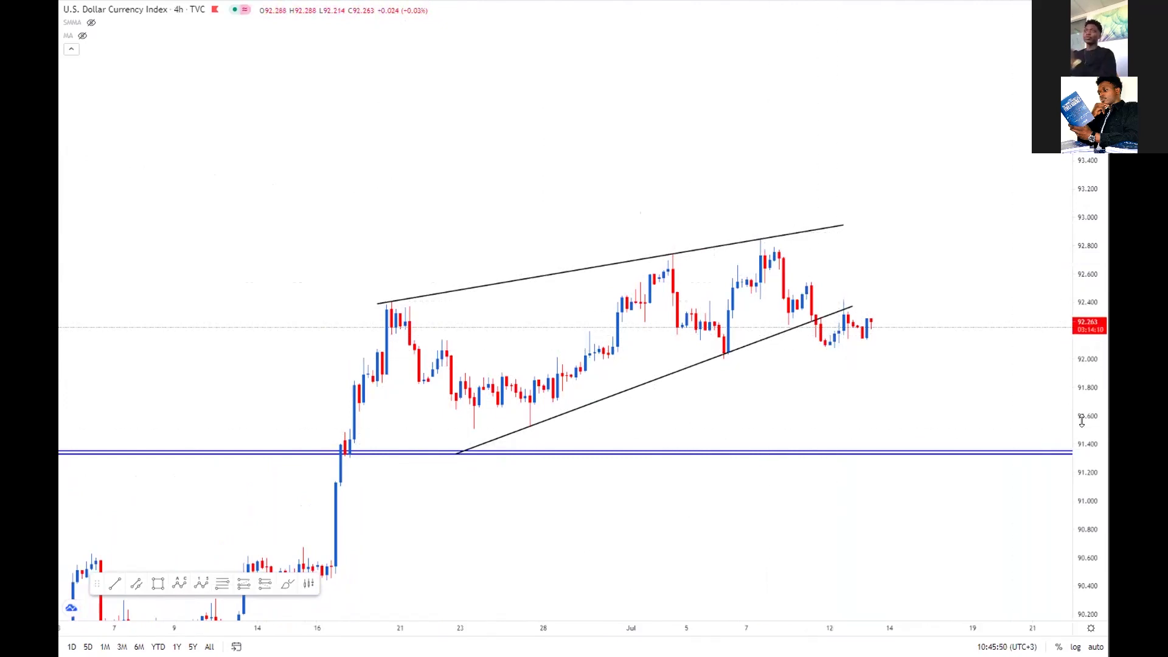
{"action": "left_click_drag", "start_coordinate": [1081, 421], "coordinate": [998, 300]}
{"action": "scroll", "coordinate": [761, 383], "scroll_direction": "up", "scroll_amount": 2}
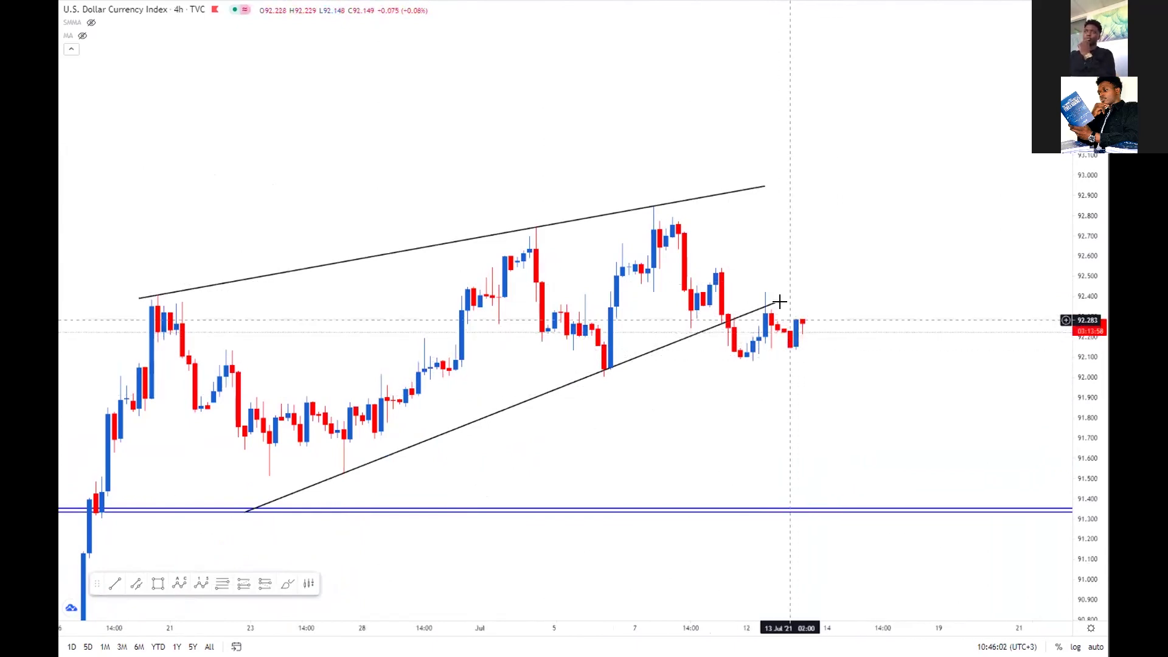
{"action": "left_click_drag", "start_coordinate": [775, 300], "coordinate": [889, 262]}
{"action": "left_click", "coordinate": [882, 286]}
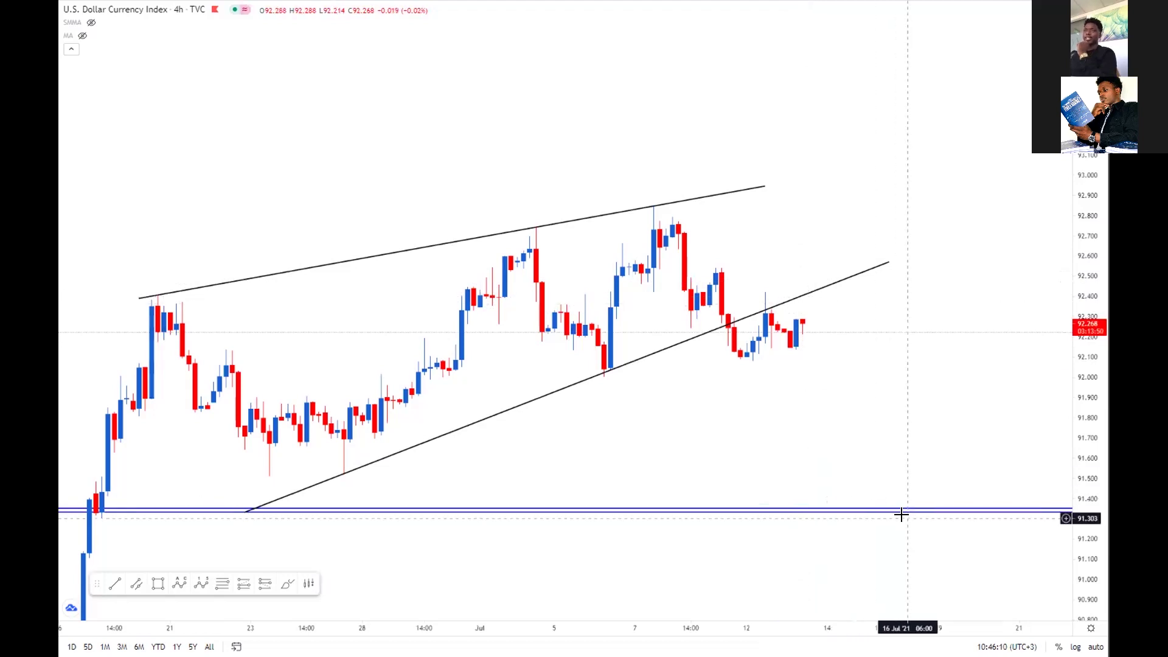
Return the DXY chart to the 1D interval
{"action": "scroll", "coordinate": [901, 515], "scroll_direction": "down", "scroll_amount": 3}
{"action": "left_click_drag", "start_coordinate": [880, 373], "coordinate": [733, 360]}
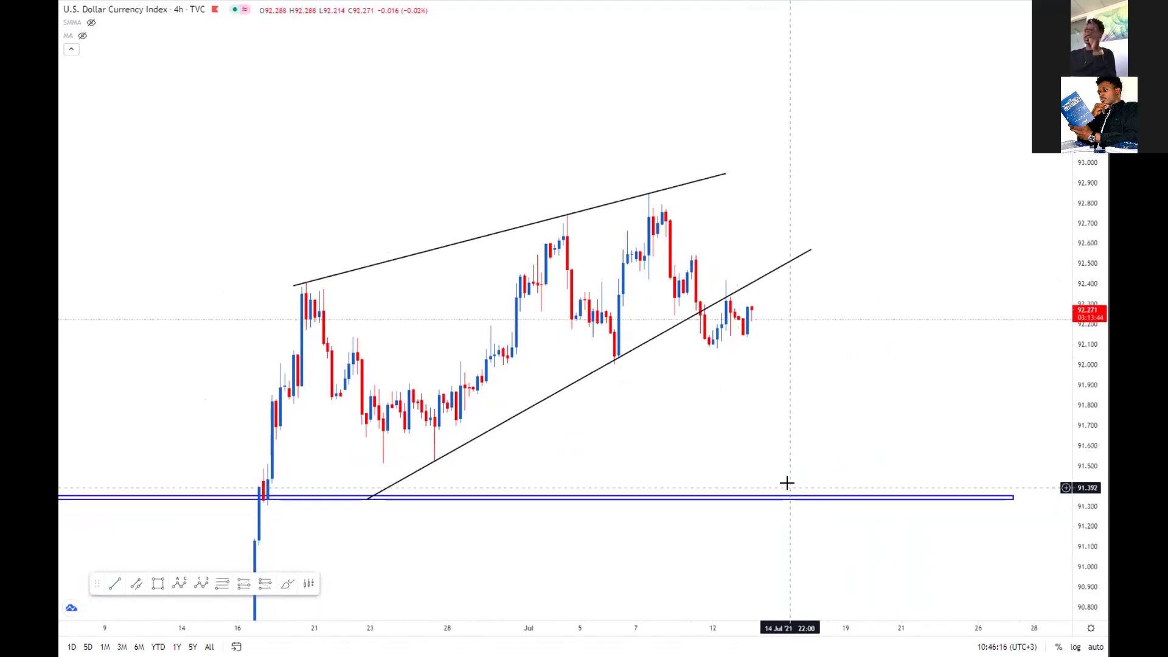
{"action": "type", "text": "1D"}
{"action": "key", "text": "Return"}
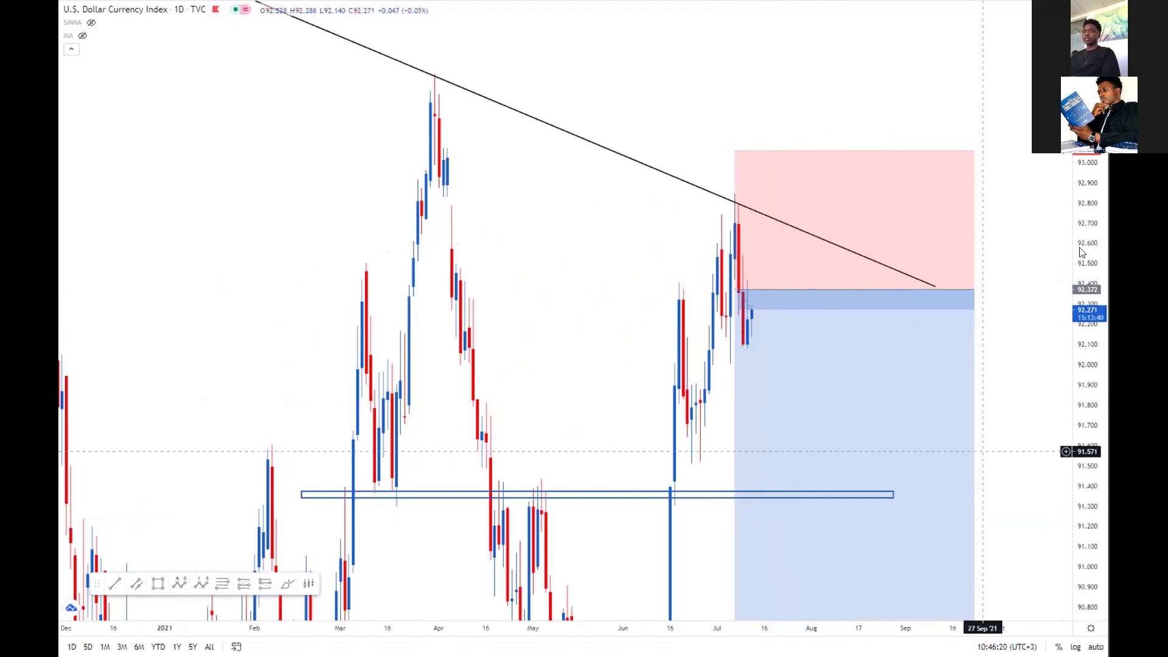
Examine the short position's entry, stop and target against the daily trendlines and the horizontal zone
{"action": "left_click_drag", "start_coordinate": [1093, 221], "coordinate": [1087, 468]}
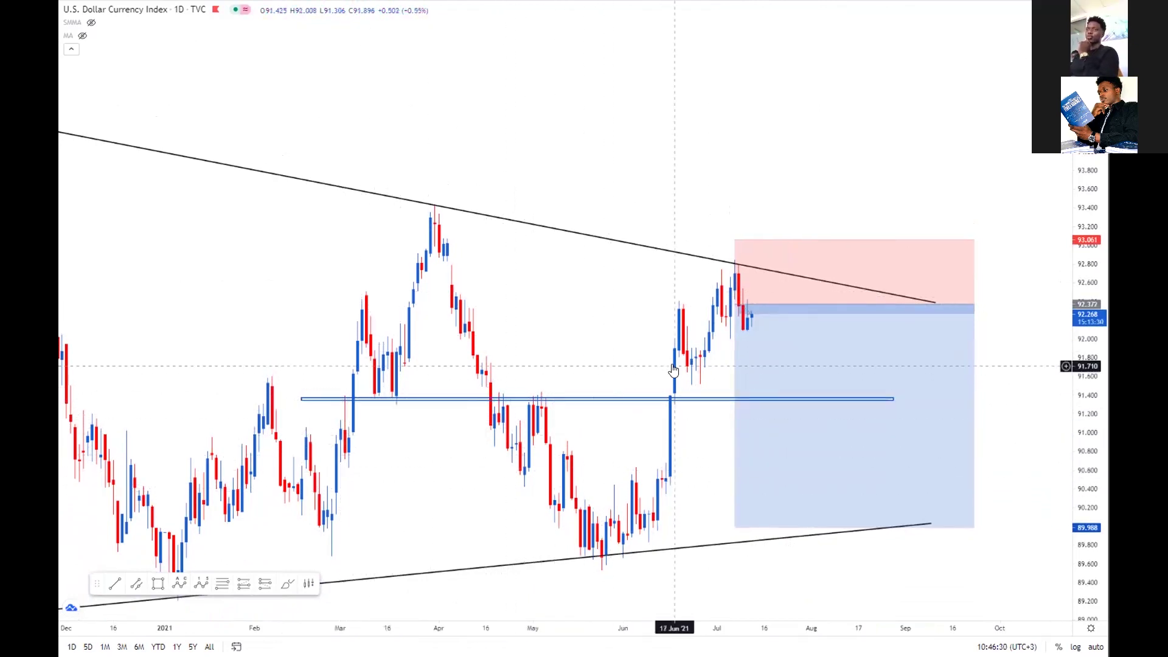
{"action": "left_click", "coordinate": [744, 353]}
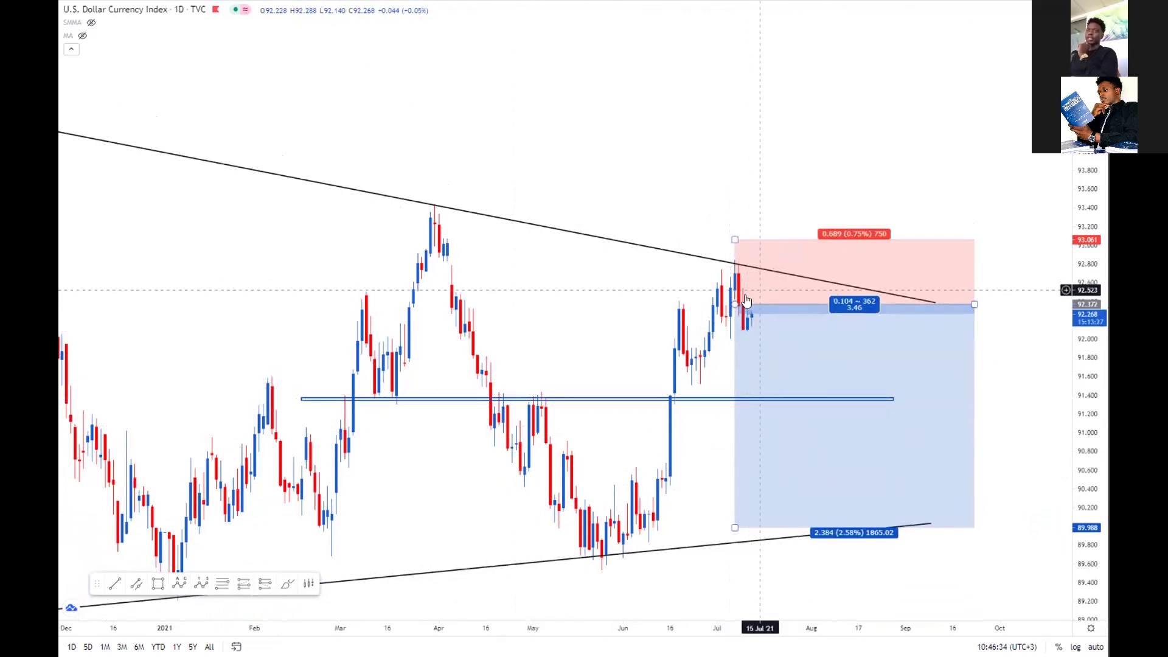
{"action": "key", "text": "Escape"}
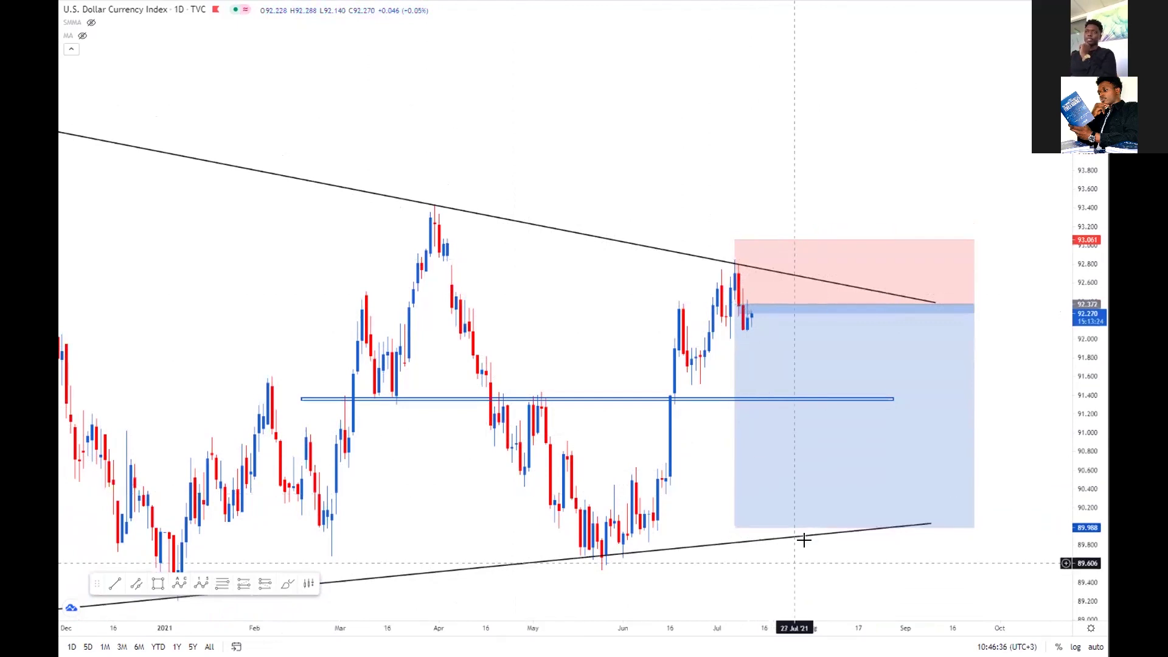
{"action": "scroll", "coordinate": [839, 548], "scroll_direction": "down", "scroll_amount": 3}
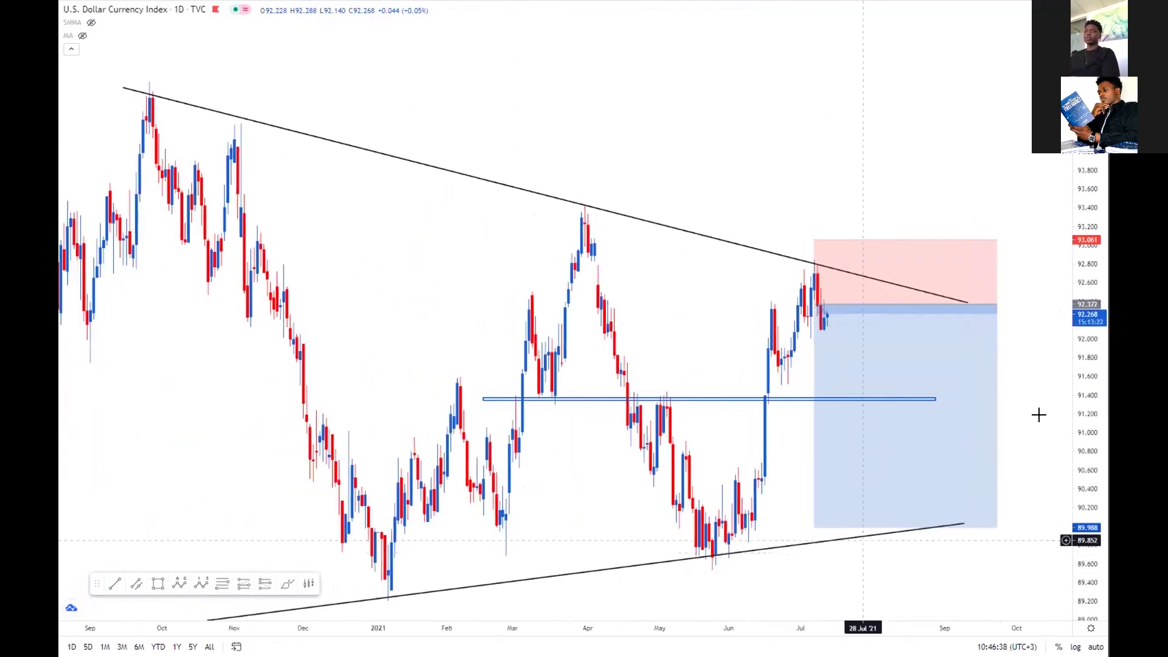
{"action": "left_click_drag", "start_coordinate": [1085, 362], "coordinate": [1085, 500]}
{"action": "left_click_drag", "start_coordinate": [892, 518], "coordinate": [887, 505]}
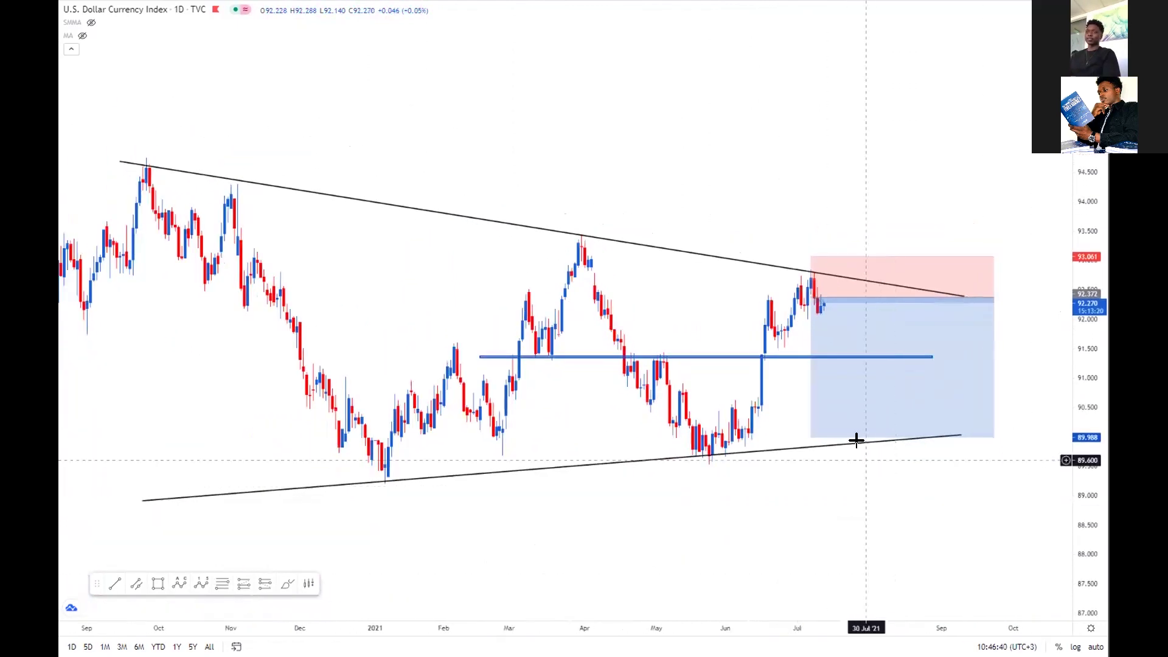
{"action": "left_click", "coordinate": [882, 427]}
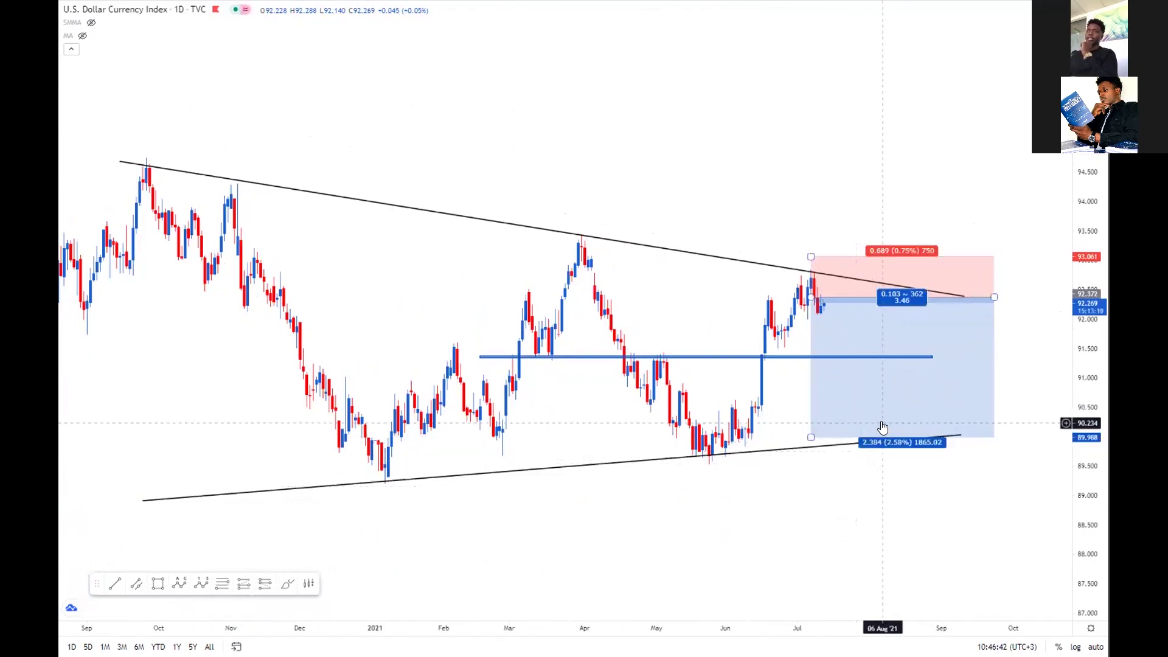
{"action": "left_click", "coordinate": [902, 537]}
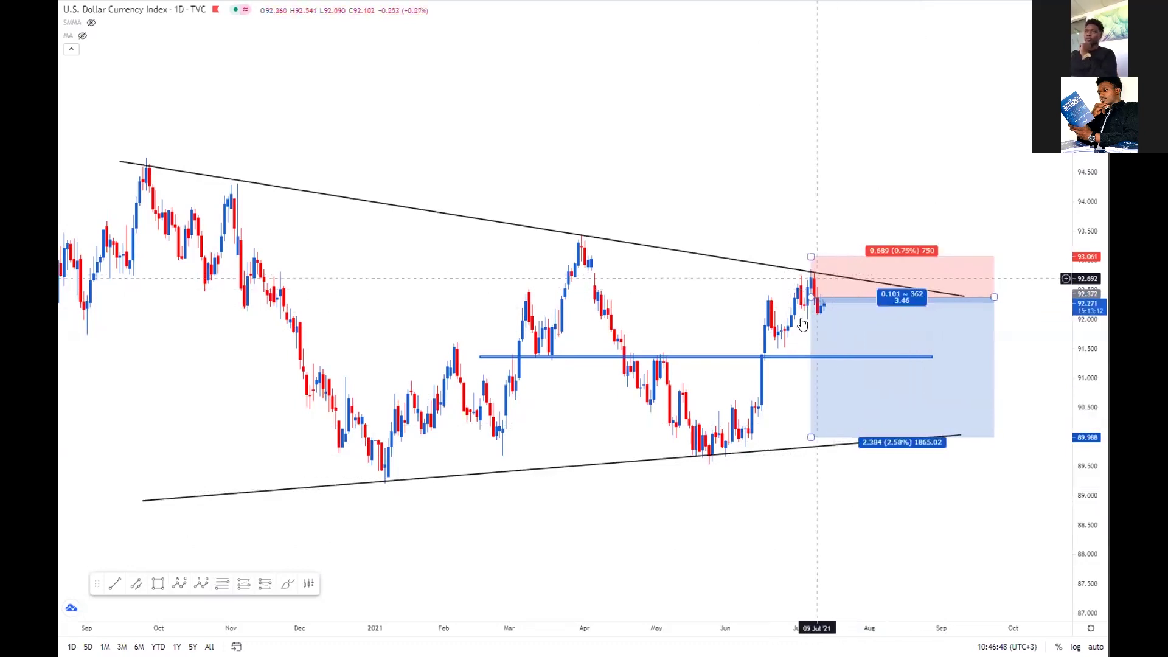
Duplicate the blue horizontal zone near 91.35 and place the copy at the high around 93.3
{"action": "scroll", "coordinate": [858, 363], "scroll_direction": "down", "scroll_amount": 1}
{"action": "scroll", "coordinate": [859, 364], "scroll_direction": "up", "scroll_amount": 1}
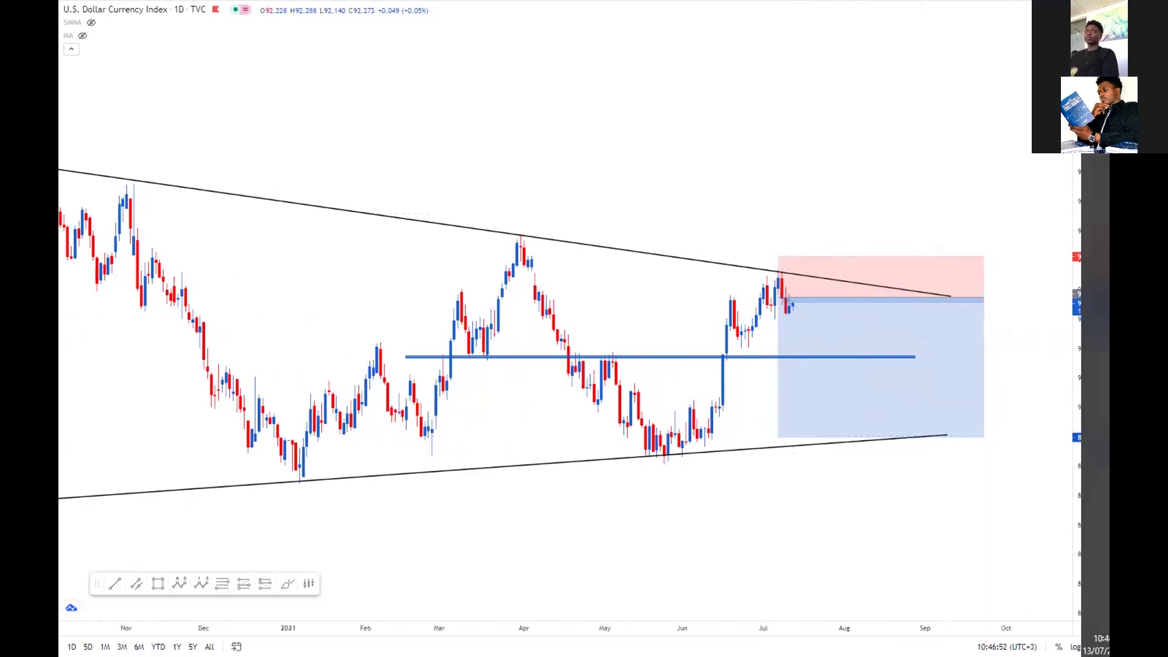
{"action": "left_click_drag", "start_coordinate": [1087, 456], "coordinate": [1082, 261]}
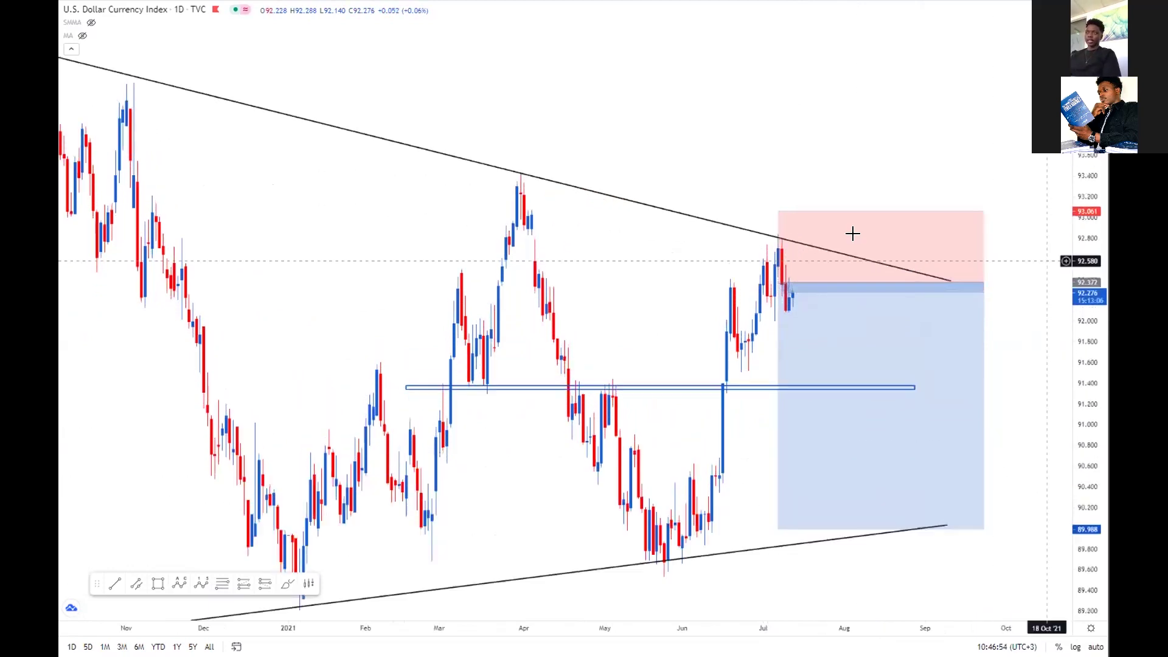
{"action": "scroll", "coordinate": [752, 232], "scroll_direction": "up", "scroll_amount": 1}
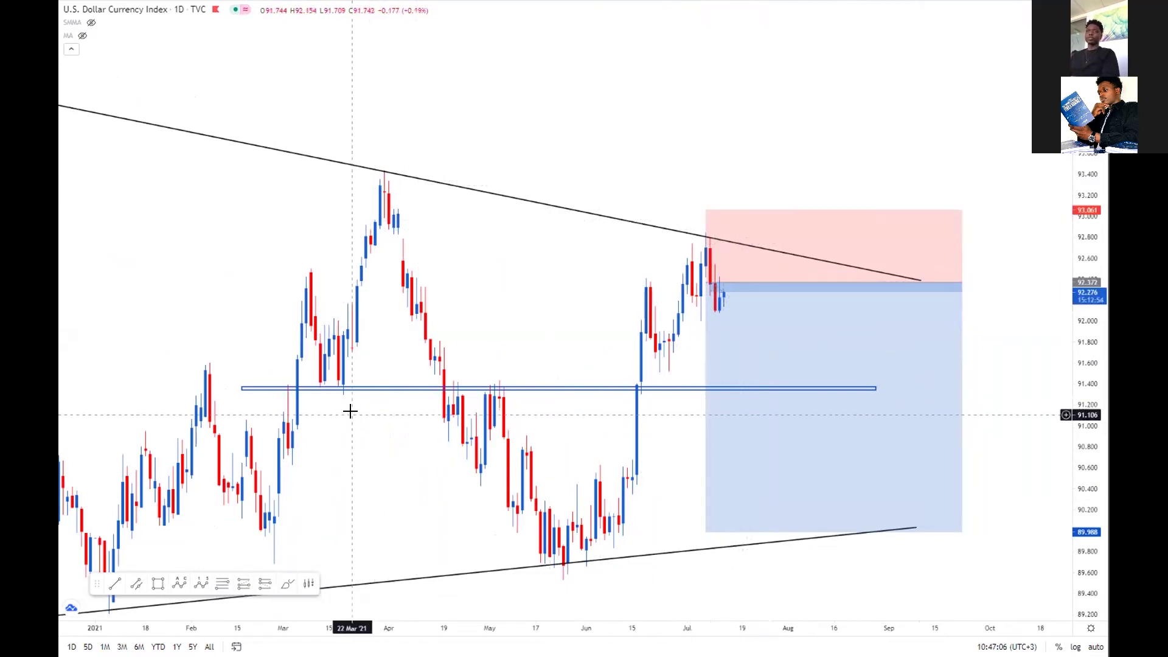
{"action": "mouse_move", "coordinate": [522, 390]}
{"action": "left_mouse_down"}
{"action": "mouse_move", "coordinate": [519, 155]}
{"action": "mouse_move", "coordinate": [516, 188]}
{"action": "mouse_move", "coordinate": [514, 167]}
{"action": "mouse_move", "coordinate": [569, 166]}
{"action": "left_mouse_up"}
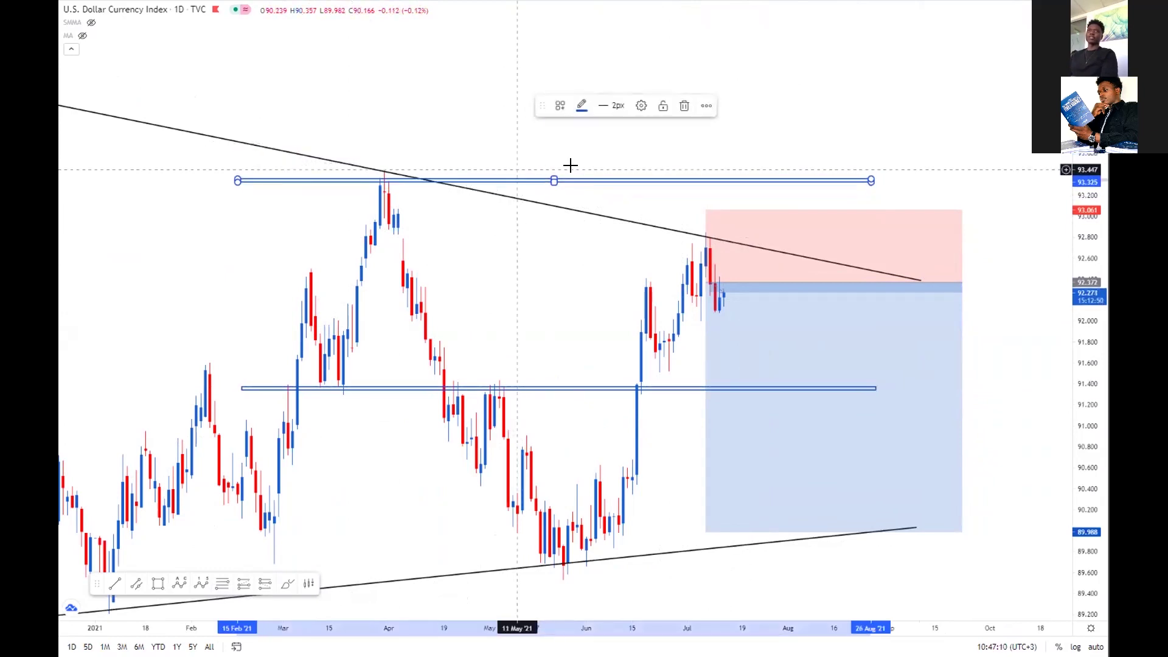
Deselect the copied zone and examine the full daily DXY structure, including both converging trendlines and the two horizontal zones
{"action": "left_click", "coordinate": [607, 155]}
{"action": "scroll", "coordinate": [620, 269], "scroll_direction": "down", "scroll_amount": 3}
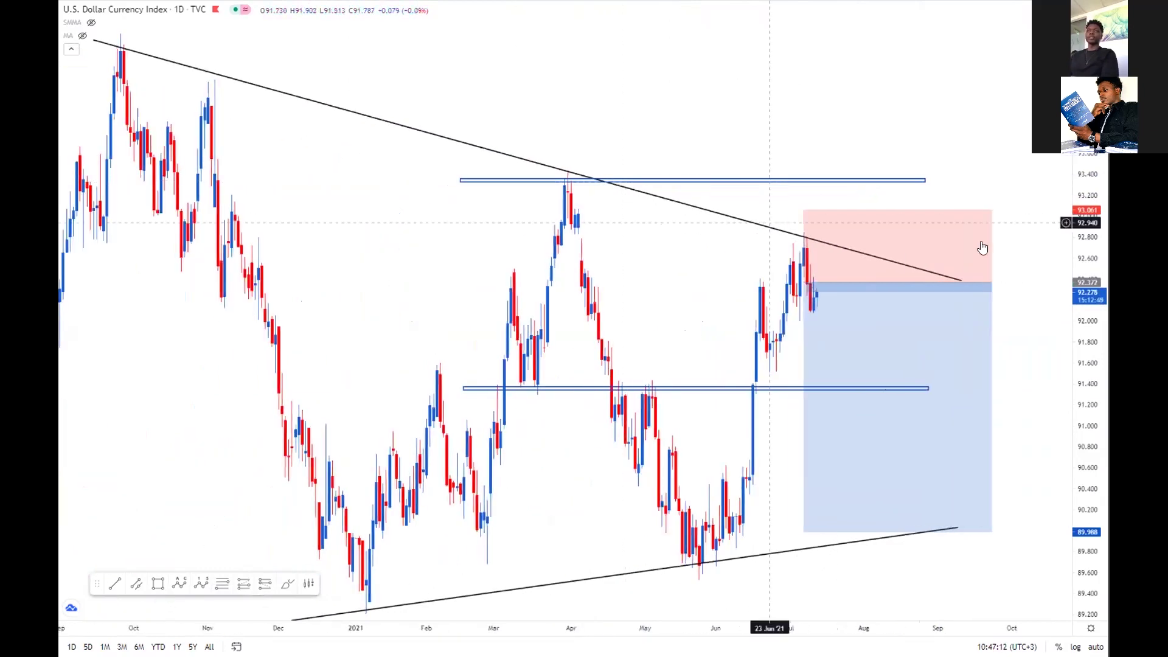
{"action": "left_click_drag", "start_coordinate": [1074, 298], "coordinate": [735, 558]}
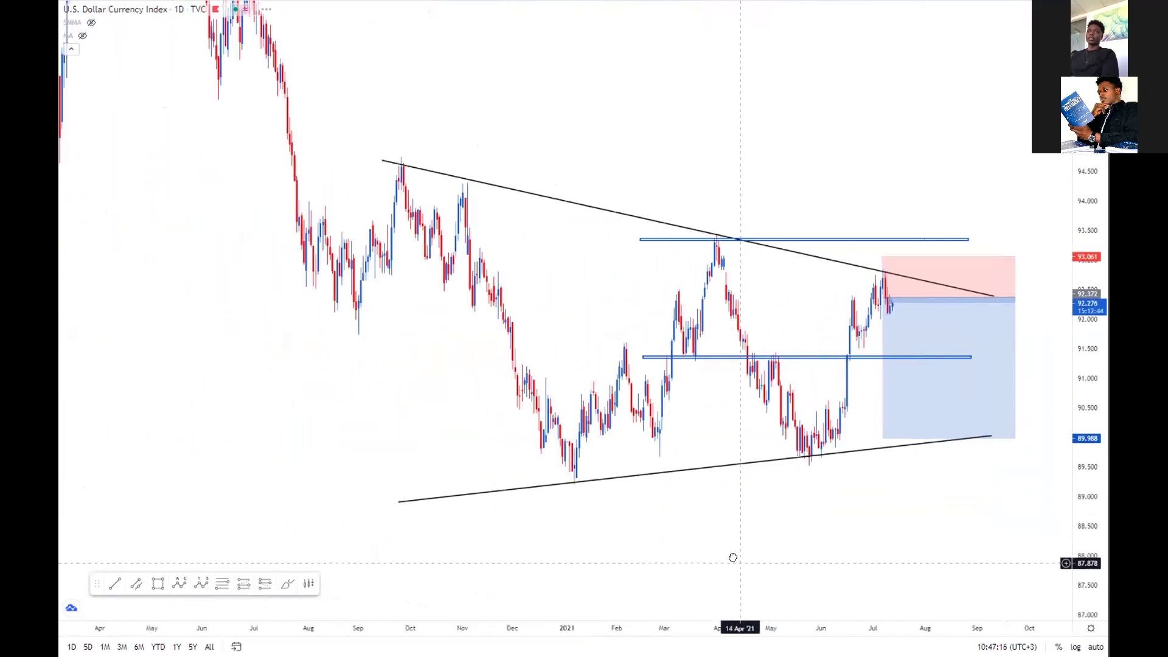
{"action": "left_click_drag", "start_coordinate": [733, 558], "coordinate": [721, 583]}
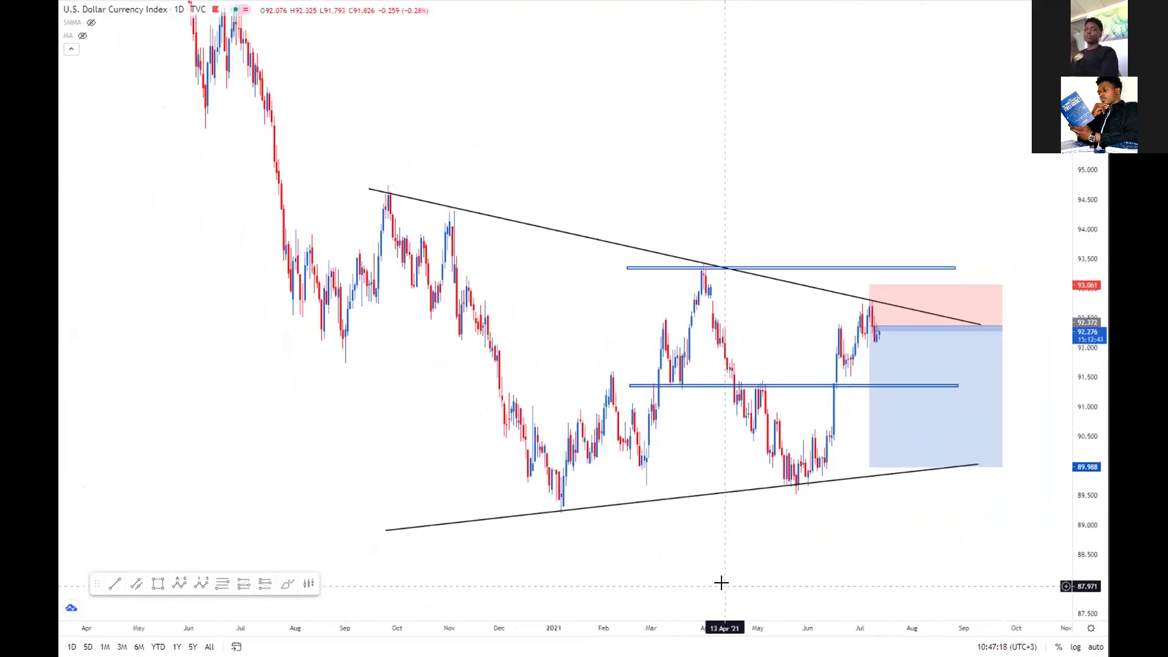
Open the AUDUSD chart from the watchlist and display it in full screen
{"action": "key", "text": "Escape"}
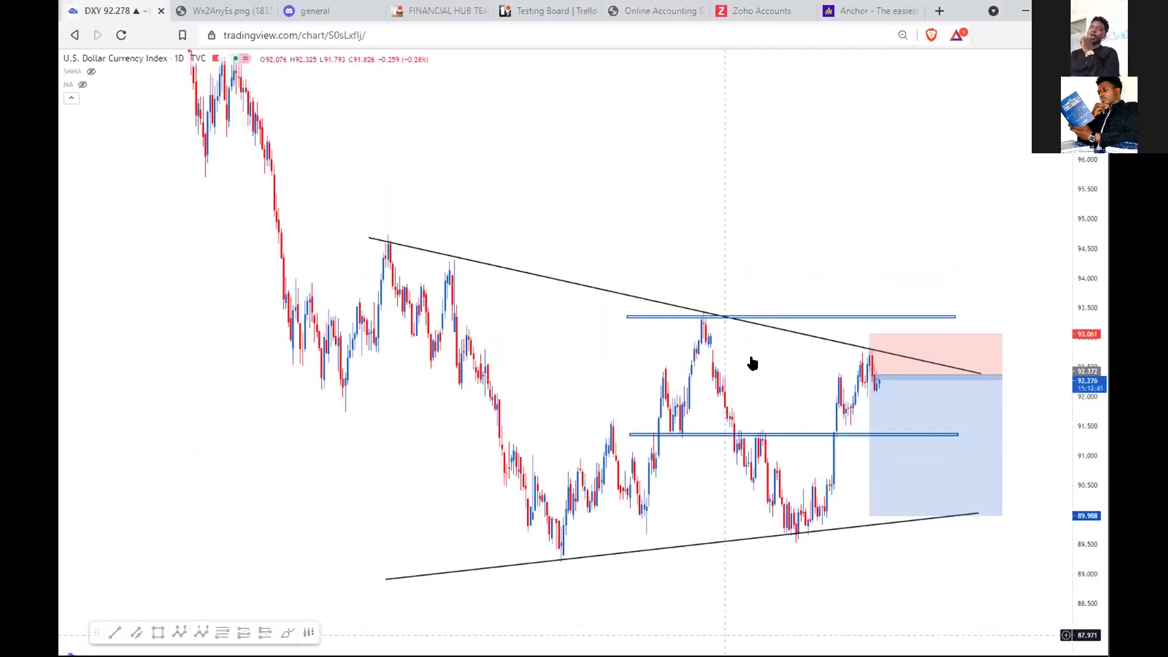
{"action": "left_click", "coordinate": [963, 135]}
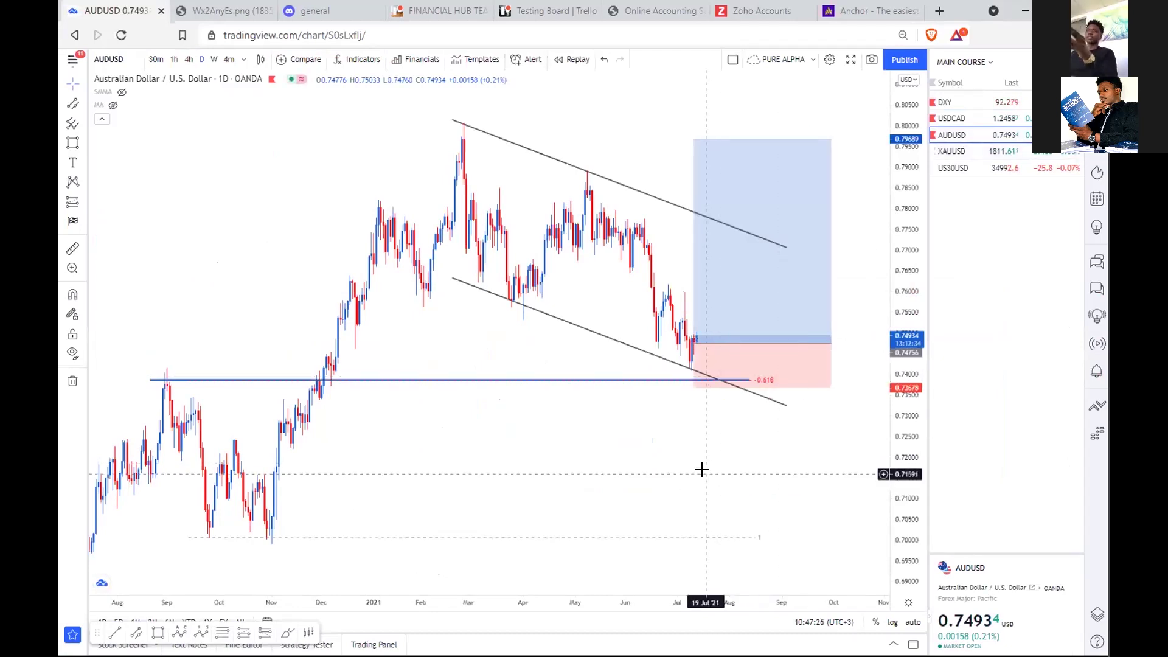
{"action": "left_click", "coordinate": [852, 59]}
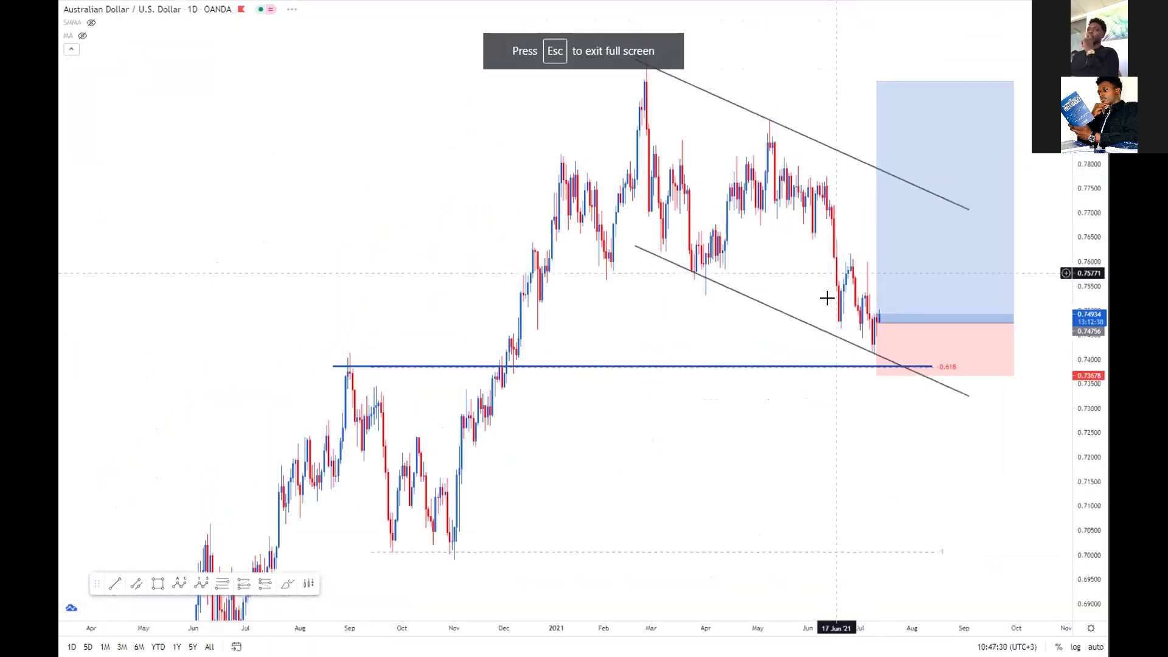
Examine AUDUSD's daily descending channel and trace the blue horizontal level at the -0.618 extension back to the September 2020 high
{"action": "scroll", "coordinate": [828, 301], "scroll_direction": "up", "scroll_amount": 3}
{"action": "left_click_drag", "start_coordinate": [587, 495], "coordinate": [592, 519]}
{"action": "scroll", "coordinate": [756, 477], "scroll_direction": "up", "scroll_amount": 2}
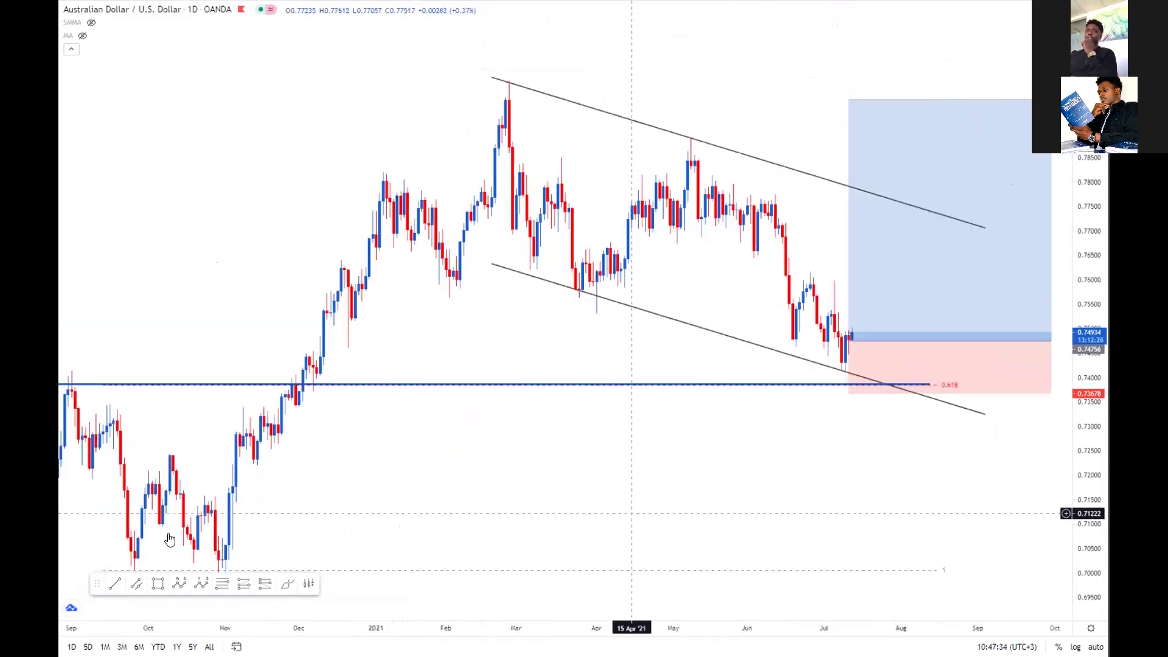
{"action": "left_click_drag", "start_coordinate": [311, 521], "coordinate": [361, 468]}
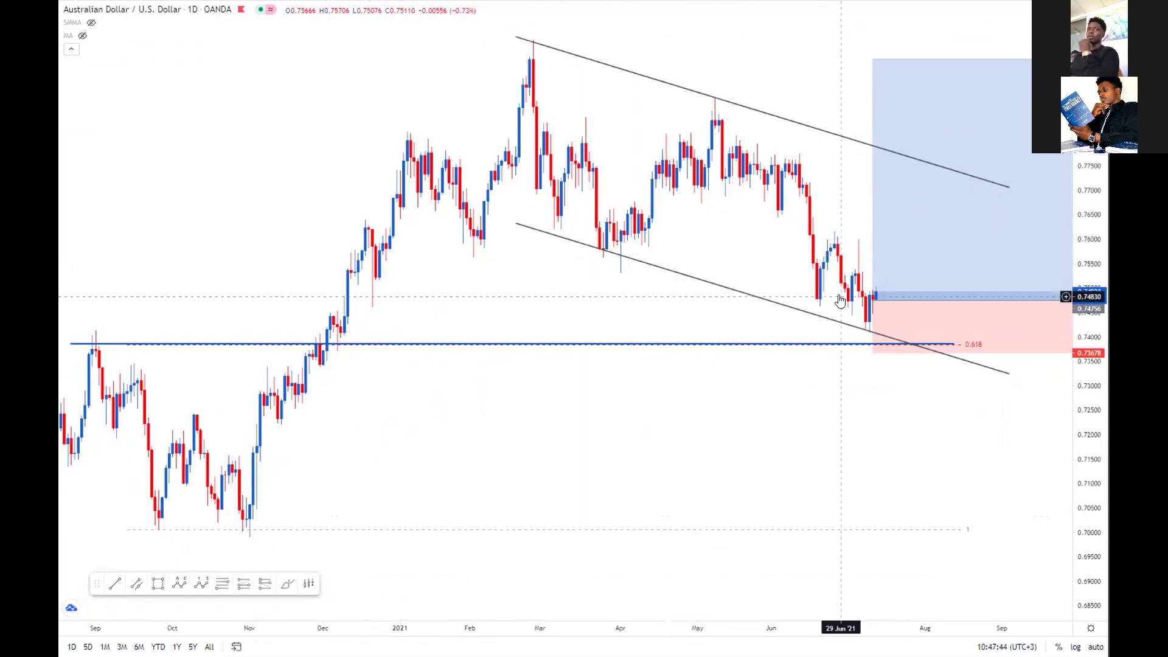
{"action": "scroll", "coordinate": [841, 297], "scroll_direction": "up", "scroll_amount": 1}
{"action": "left_click_drag", "start_coordinate": [834, 410], "coordinate": [816, 435]}
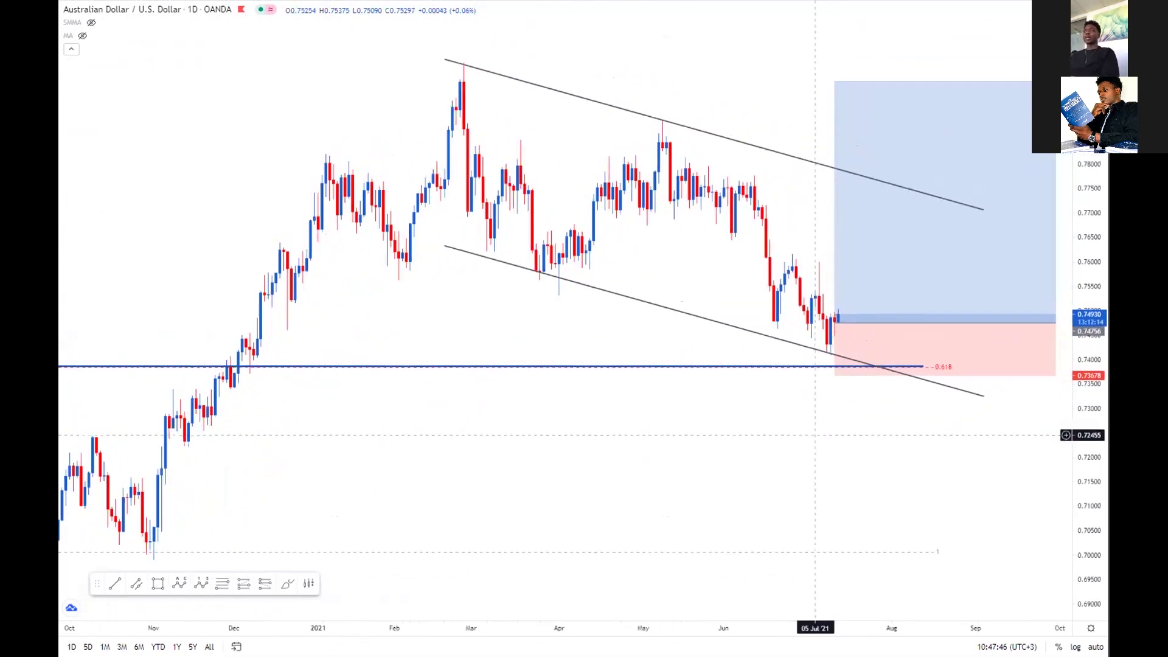
{"action": "left_click_drag", "start_coordinate": [1078, 453], "coordinate": [1077, 359]}
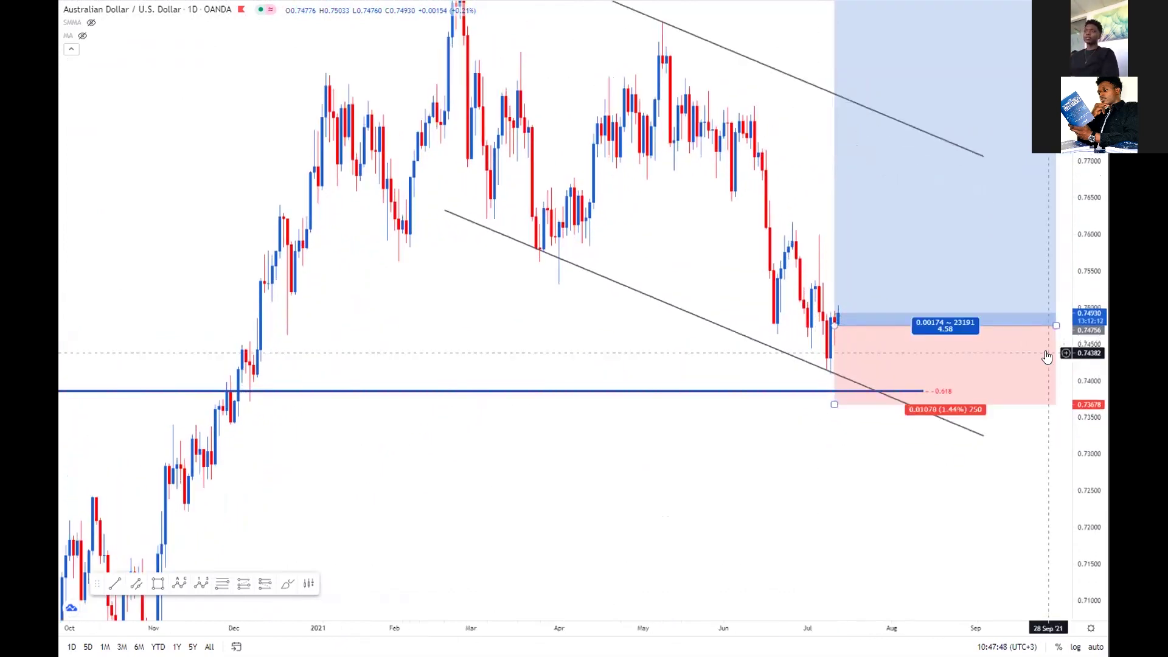
{"action": "scroll", "coordinate": [1044, 357], "scroll_direction": "up", "scroll_amount": 3}
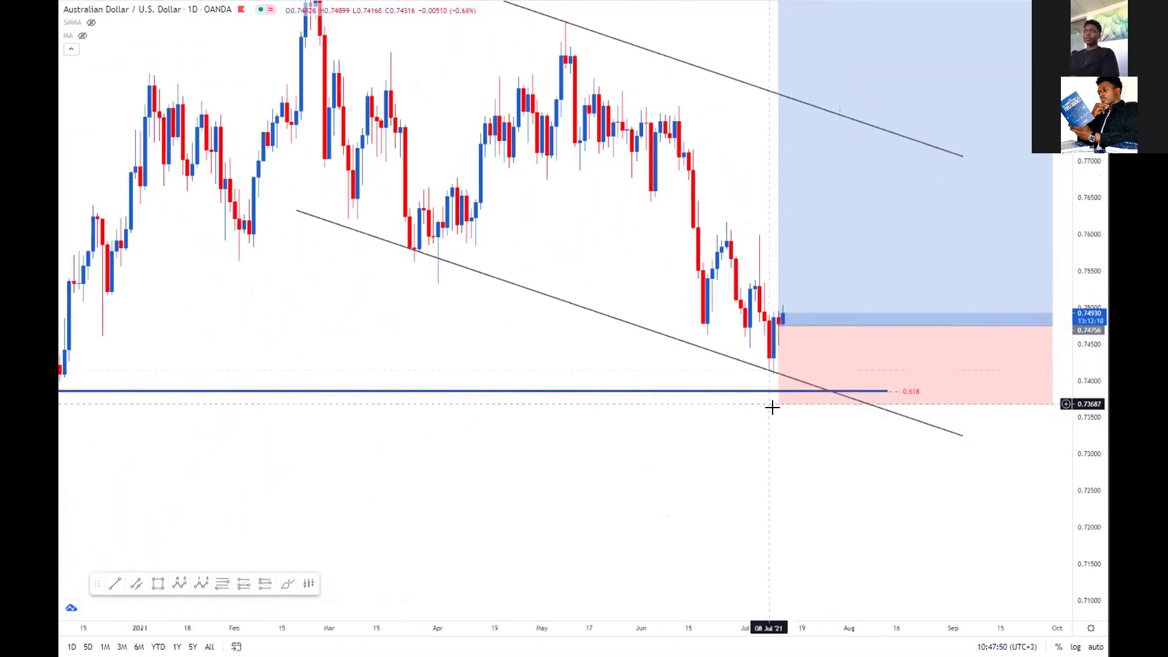
{"action": "scroll", "coordinate": [797, 488], "scroll_direction": "down", "scroll_amount": 3}
{"action": "left_click_drag", "start_coordinate": [632, 505], "coordinate": [811, 473]}
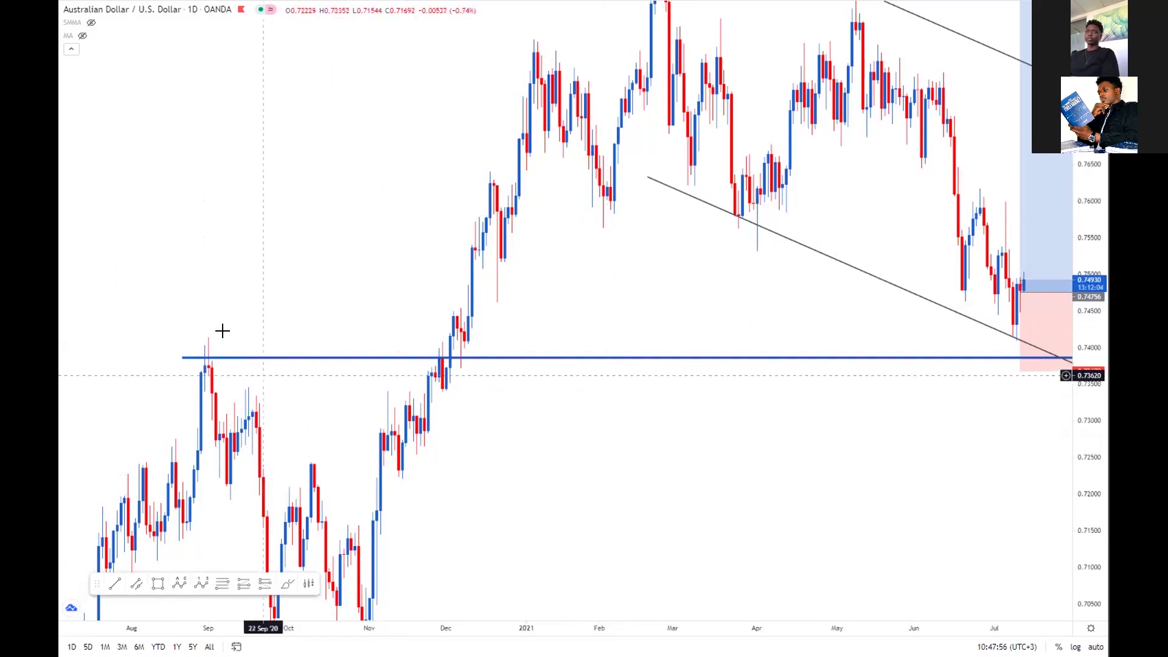
{"action": "scroll", "coordinate": [445, 455], "scroll_direction": "right", "scroll_amount": 5}
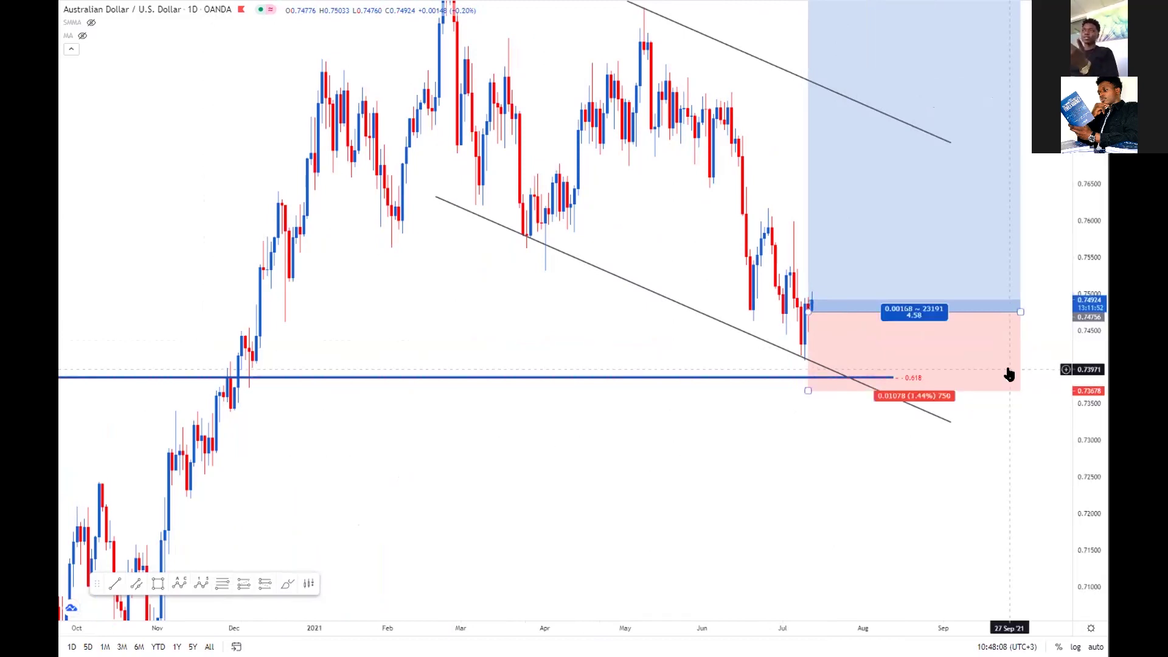
Examine the AUDUSD long position's entry, stop and target against the latest candles and the descending channel's boundaries
{"action": "scroll", "coordinate": [1004, 365], "scroll_direction": "up", "scroll_amount": 2}
{"action": "left_click_drag", "start_coordinate": [767, 442], "coordinate": [770, 560]}
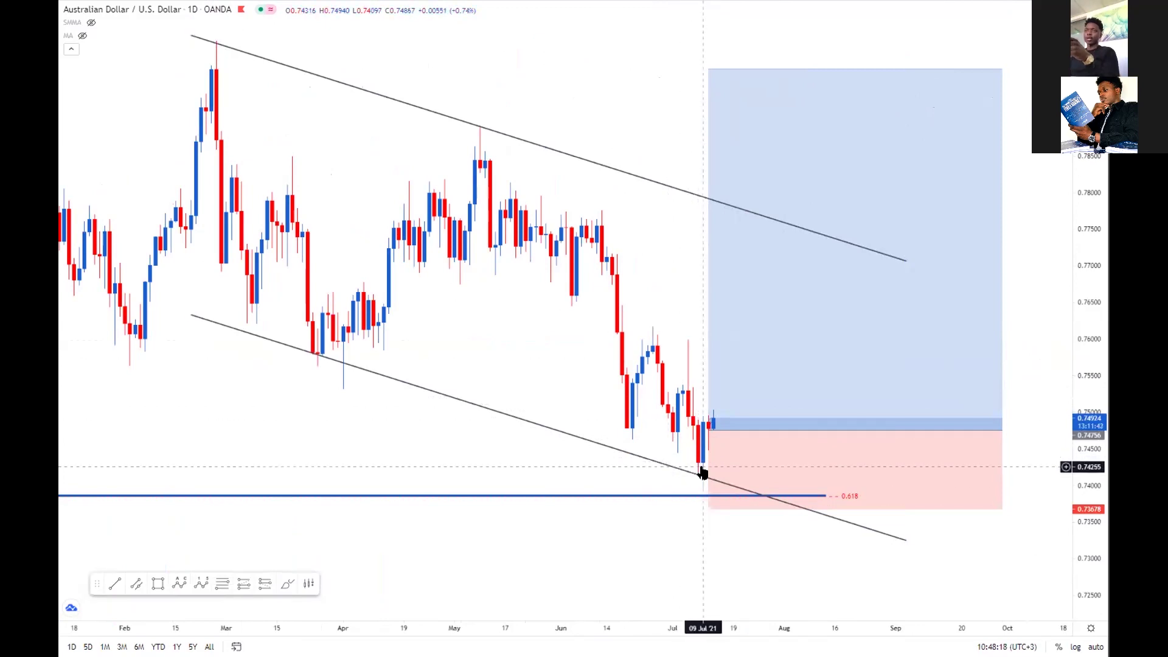
{"action": "scroll", "coordinate": [699, 462], "scroll_direction": "up", "scroll_amount": 3}
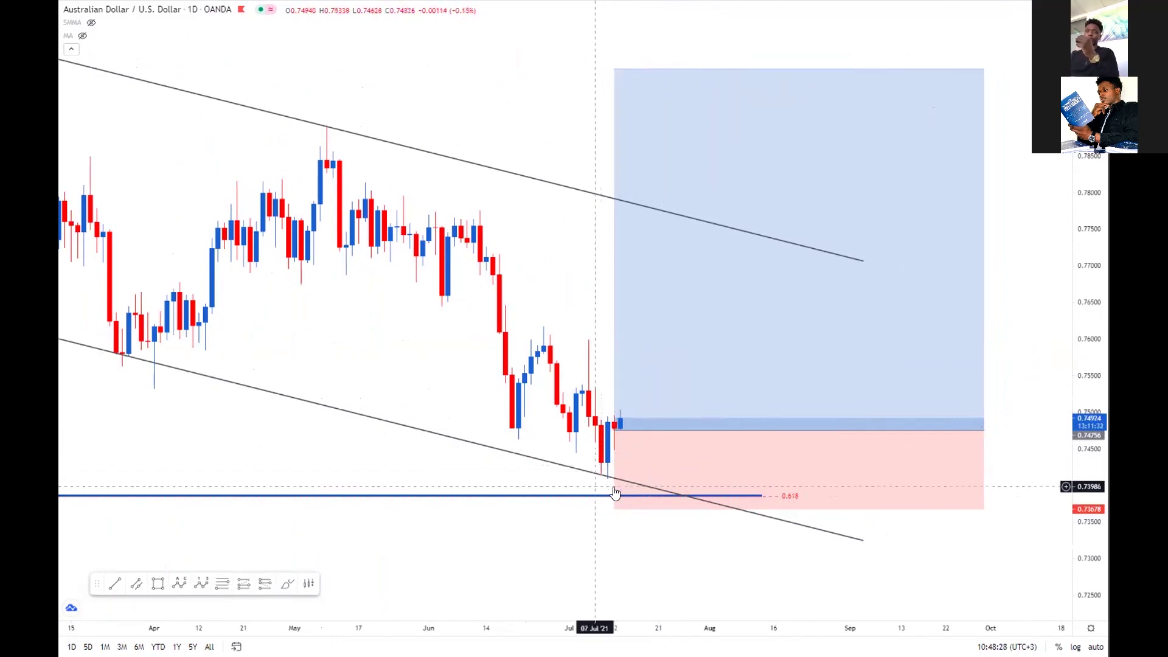
{"action": "scroll", "coordinate": [608, 478], "scroll_direction": "up", "scroll_amount": 1}
{"action": "scroll", "coordinate": [552, 455], "scroll_direction": "down", "scroll_amount": 4}
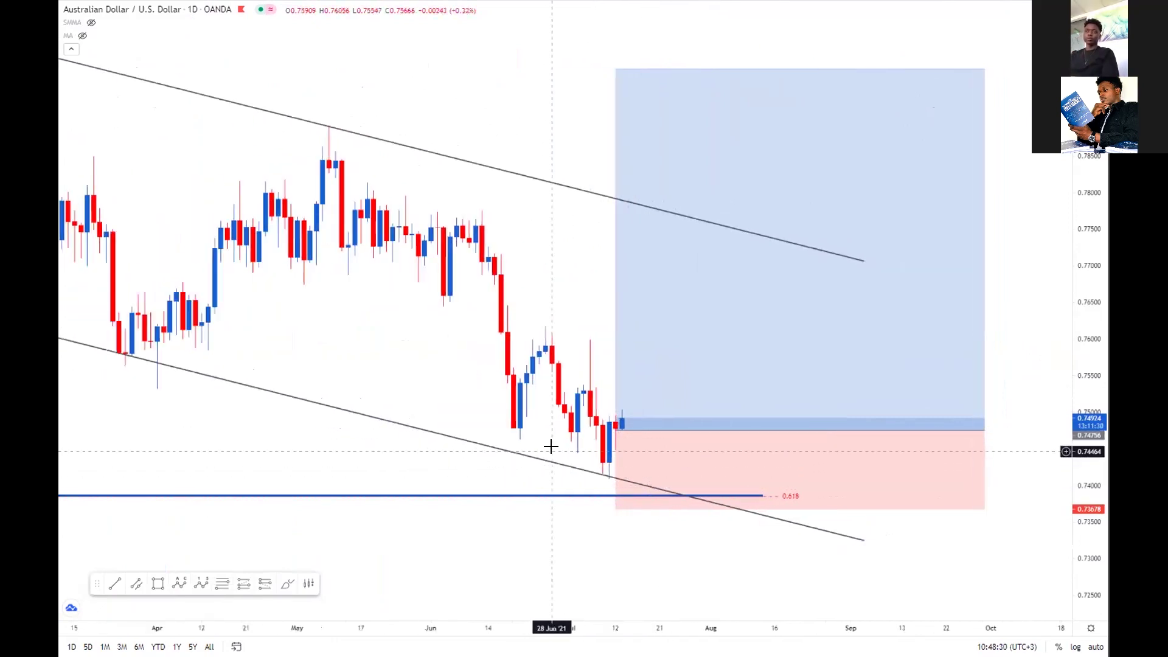
{"action": "left_click_drag", "start_coordinate": [687, 244], "coordinate": [717, 294]}
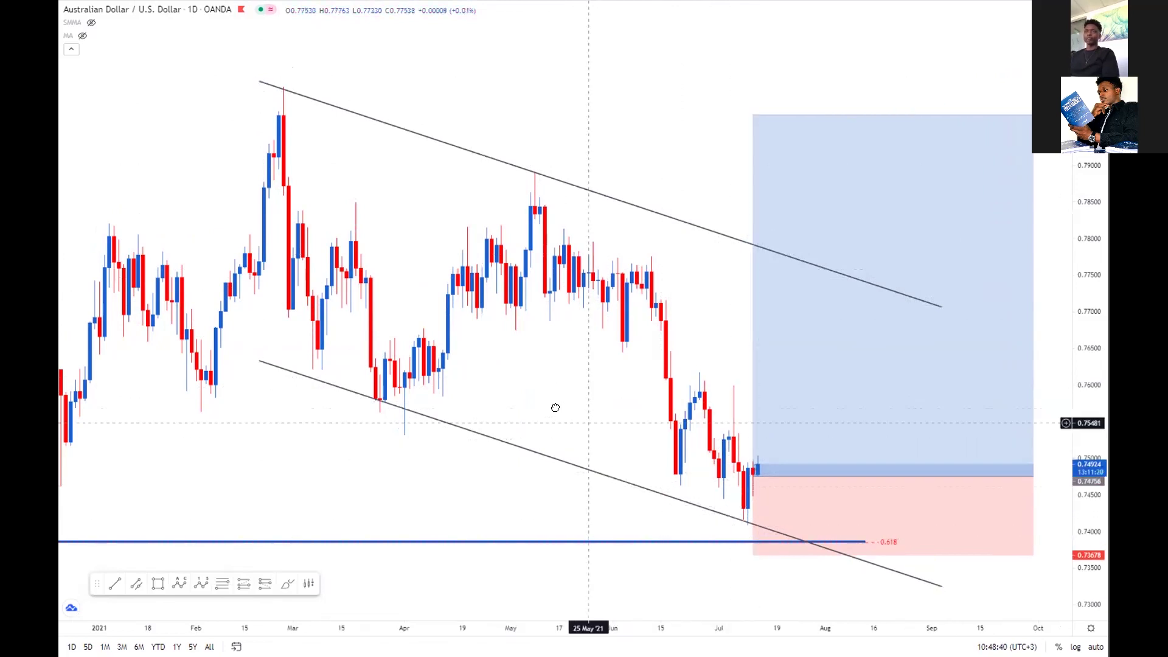
{"action": "left_click_drag", "start_coordinate": [556, 408], "coordinate": [474, 393]}
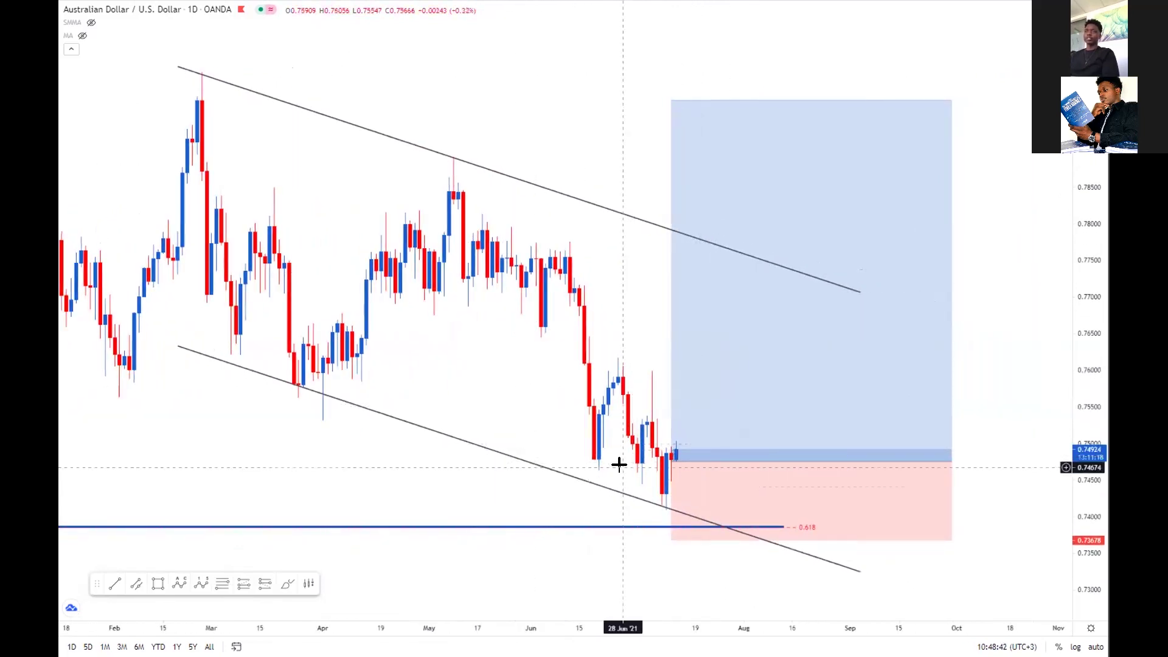
{"action": "scroll", "coordinate": [619, 464], "scroll_direction": "up", "scroll_amount": 3}
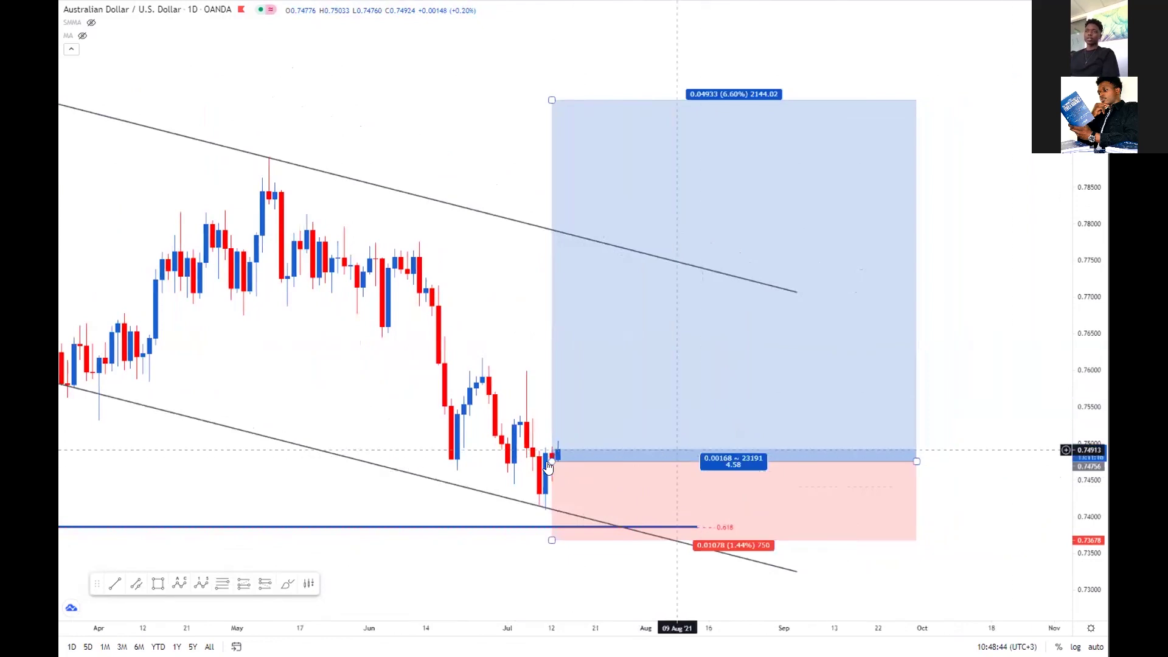
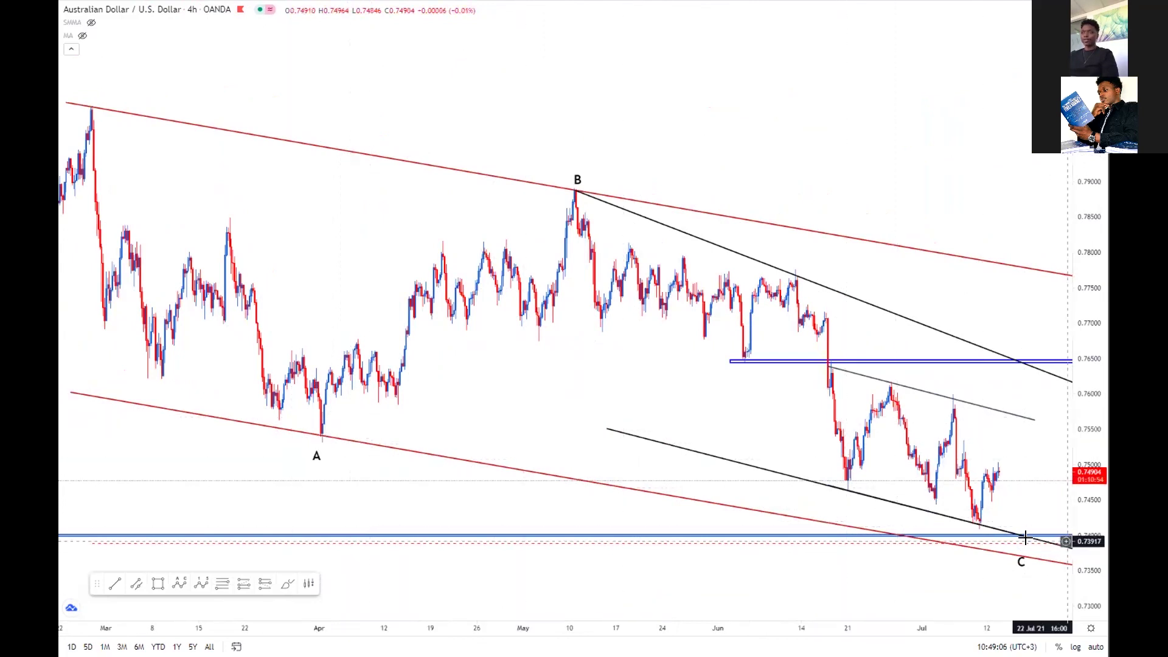
Move the lower black trendline away from the gray channel's lower boundary on the AUDUSD 4-hour chart and delete it
{"action": "left_click_drag", "start_coordinate": [902, 589], "coordinate": [849, 504]}
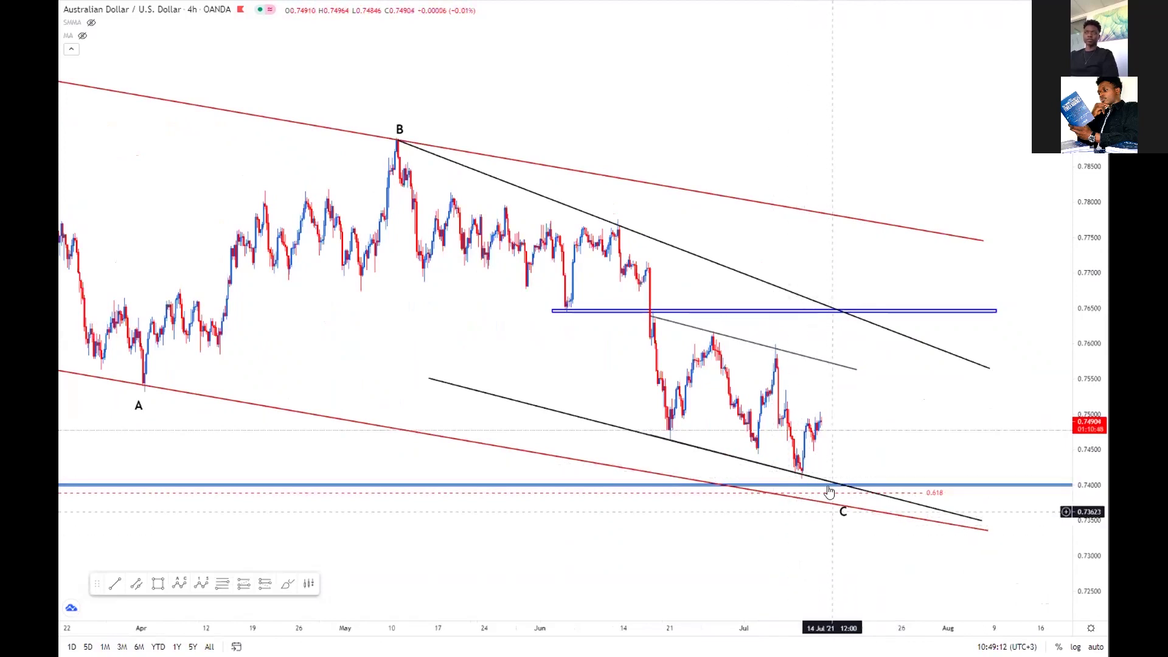
{"action": "scroll", "coordinate": [822, 487], "scroll_direction": "up", "scroll_amount": 4}
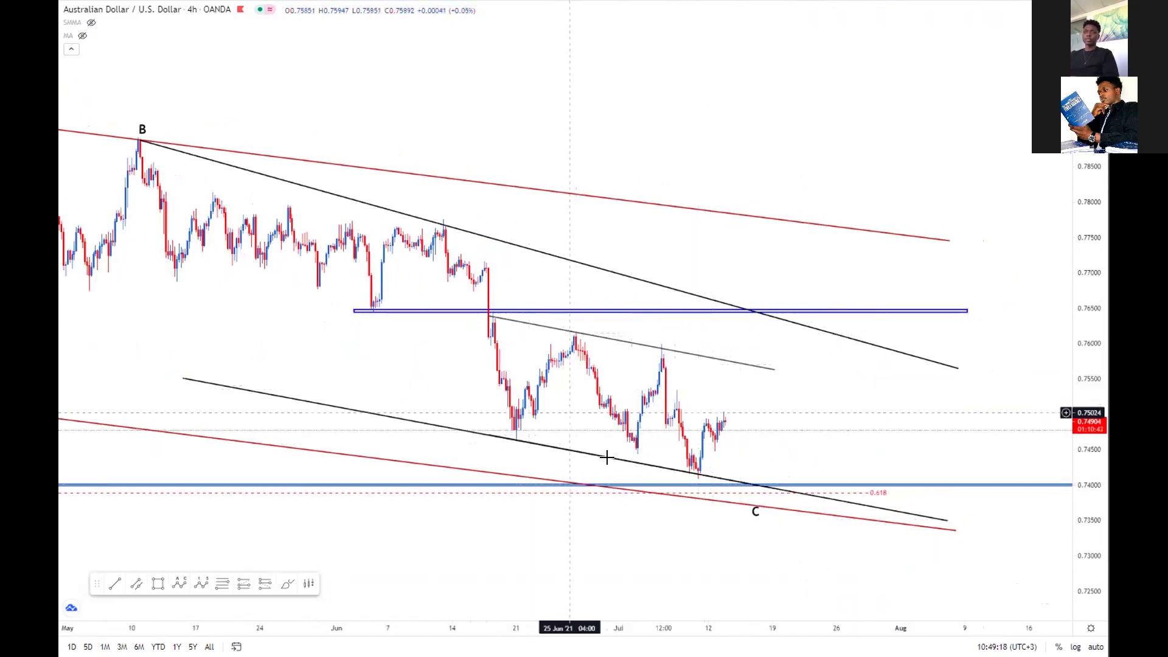
{"action": "left_click", "coordinate": [460, 434]}
{"action": "left_click_drag", "start_coordinate": [456, 443], "coordinate": [424, 531]}
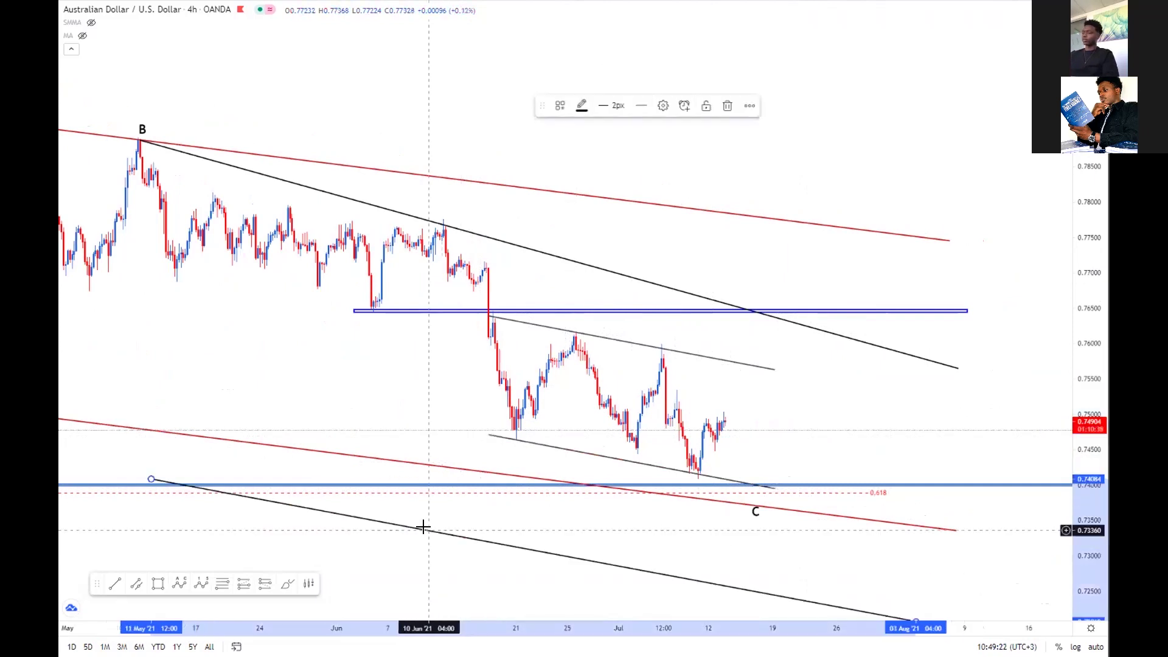
{"action": "key", "text": "Delete"}
Examine AUDUSD's 4-hour gray descending channel against the blue support level, the -0.618 extension and the larger red channel marked A, B and C
{"action": "scroll", "coordinate": [680, 413], "scroll_direction": "up", "scroll_amount": 3}
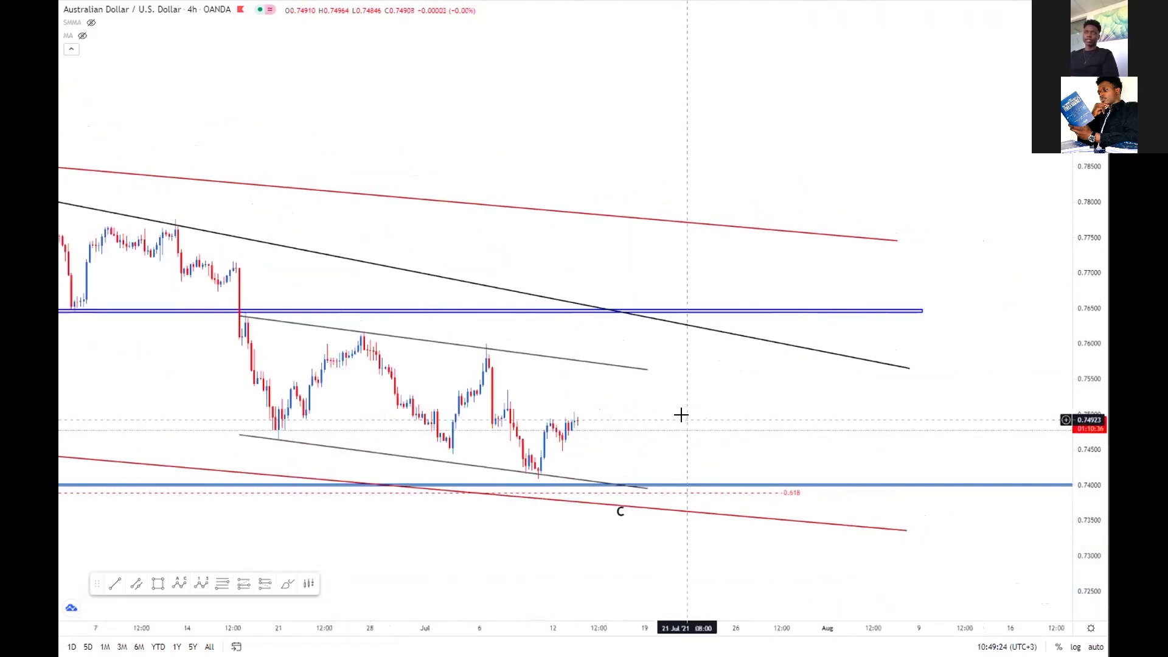
{"action": "left_click_drag", "start_coordinate": [618, 373], "coordinate": [825, 347]}
{"action": "scroll", "coordinate": [826, 347], "scroll_direction": "up", "scroll_amount": 1}
{"action": "left_click_drag", "start_coordinate": [1080, 487], "coordinate": [858, 426]}
{"action": "scroll", "coordinate": [826, 461], "scroll_direction": "up", "scroll_amount": 1}
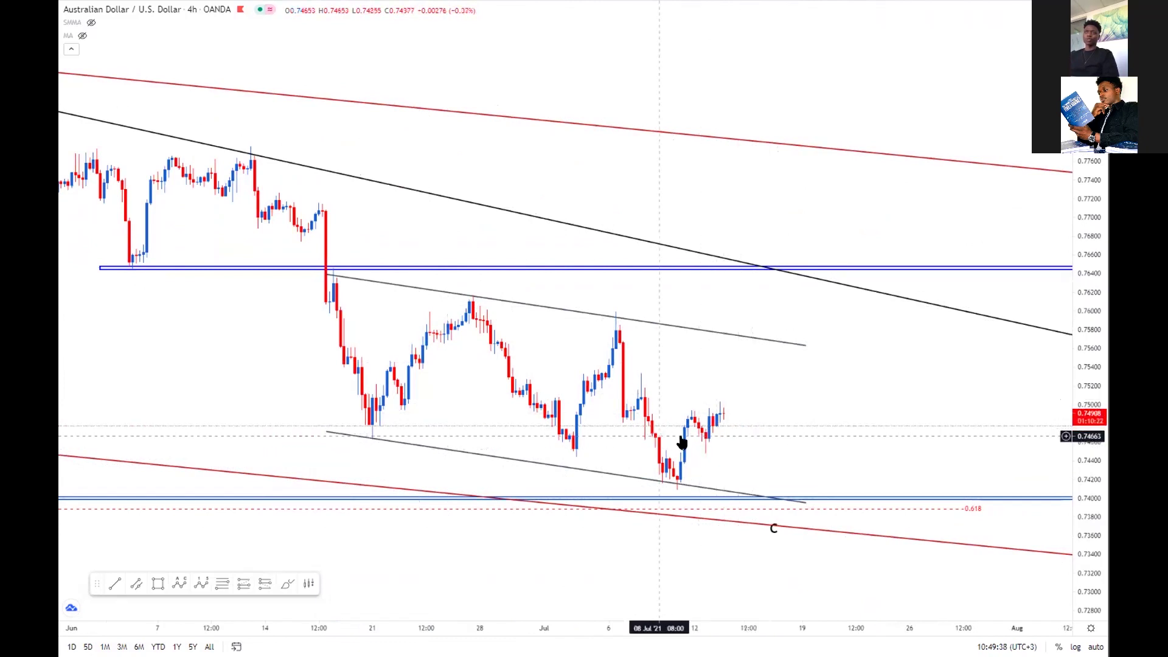
{"action": "scroll", "coordinate": [700, 432], "scroll_direction": "up", "scroll_amount": 2}
{"action": "scroll", "coordinate": [690, 432], "scroll_direction": "up", "scroll_amount": 1}
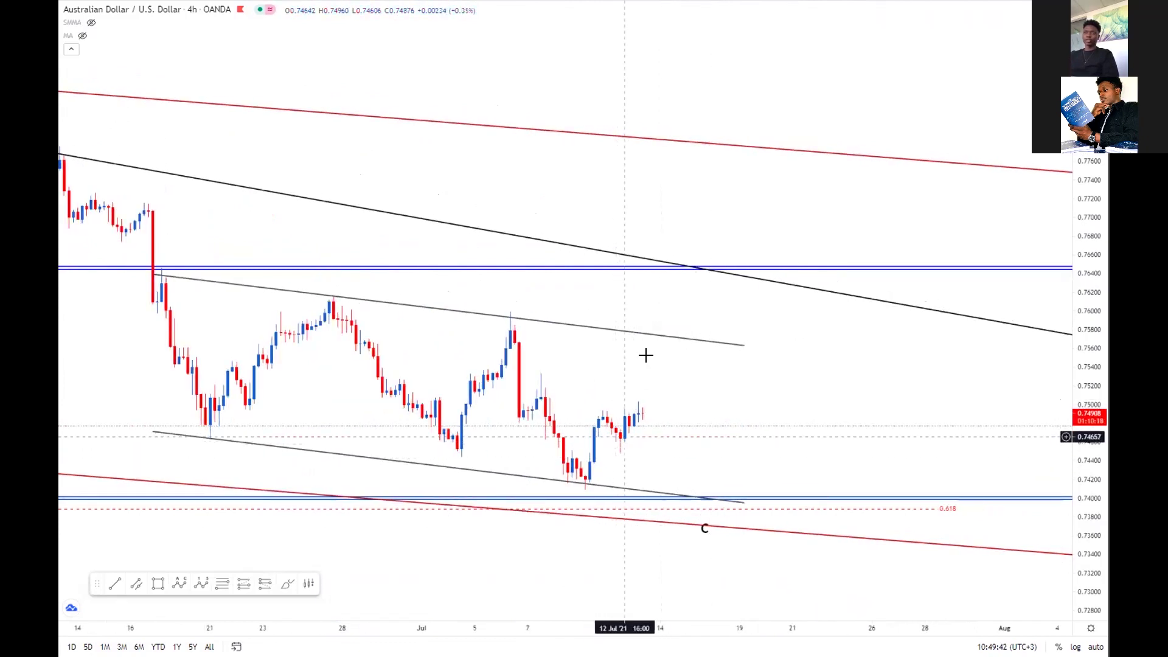
{"action": "scroll", "coordinate": [586, 464], "scroll_direction": "down", "scroll_amount": 3}
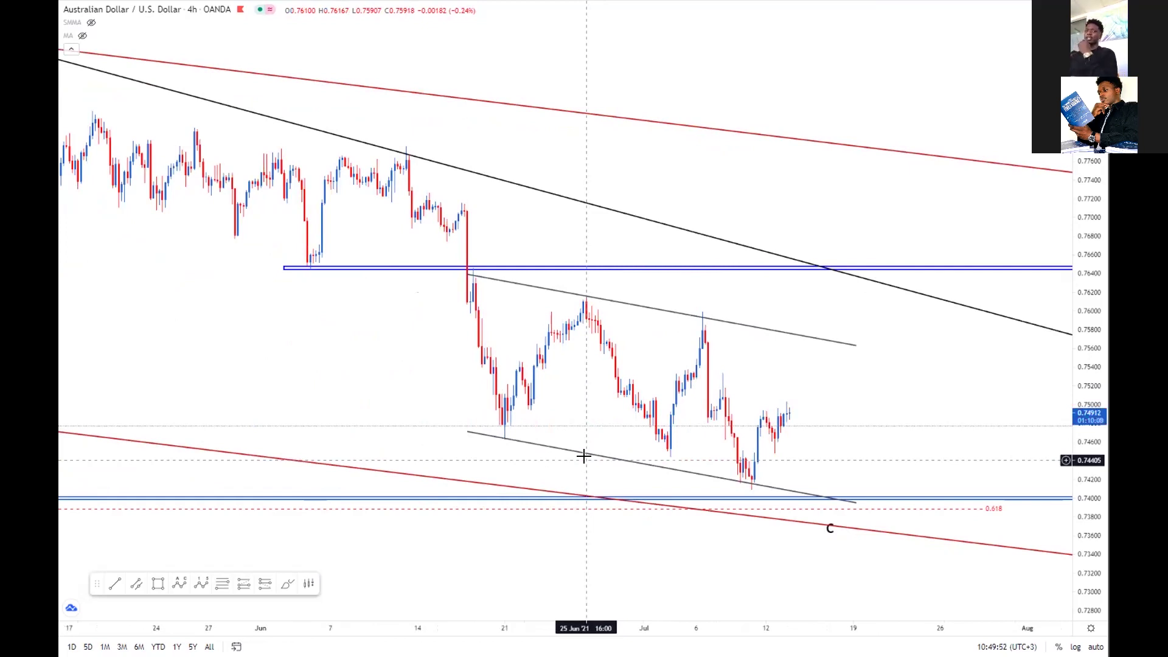
{"action": "scroll", "coordinate": [584, 455], "scroll_direction": "up", "scroll_amount": 2}
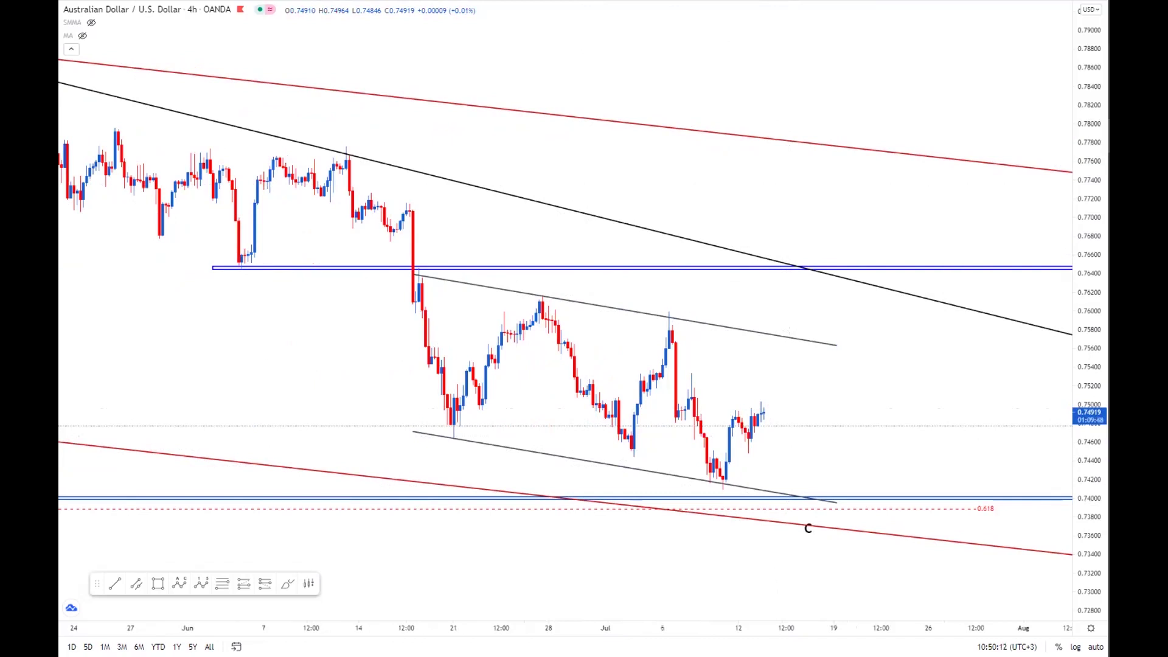
{"action": "scroll", "coordinate": [272, 410], "scroll_direction": "down", "scroll_amount": 3}
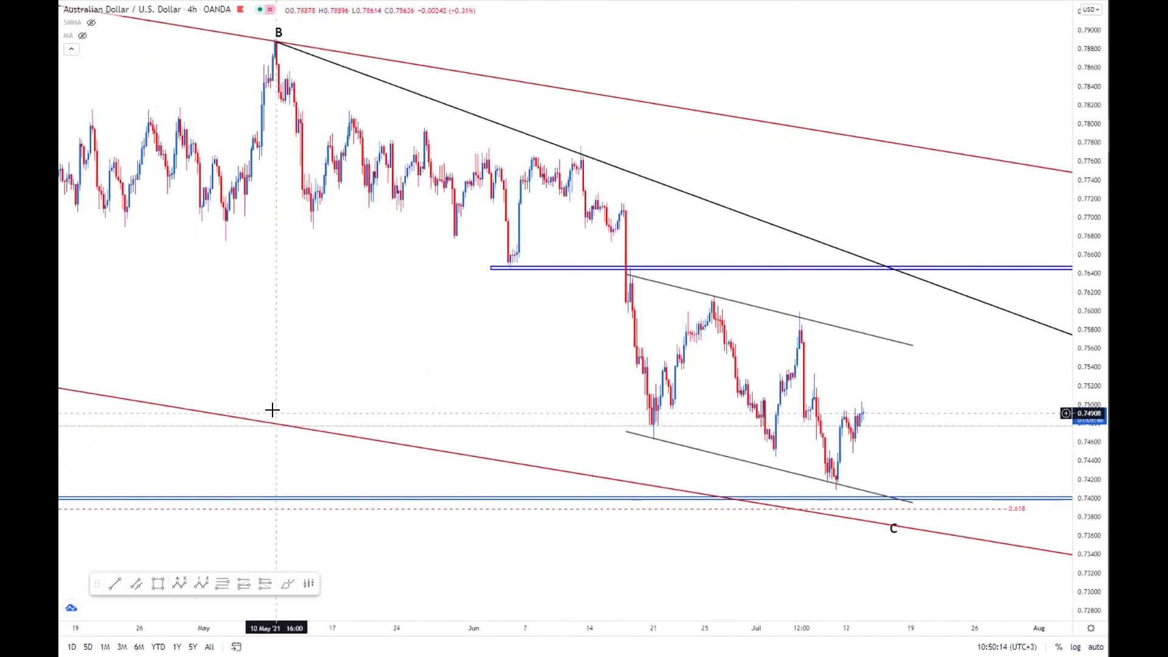
{"action": "scroll", "coordinate": [272, 410], "scroll_direction": "down", "scroll_amount": 2}
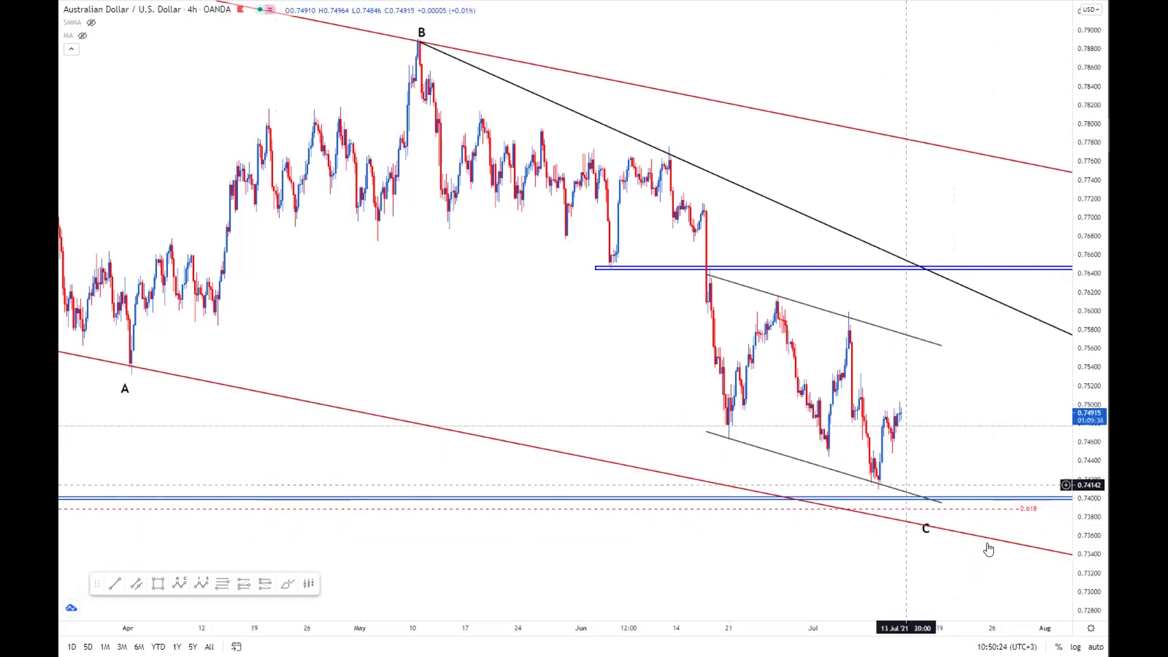
Open the USDCAD chart from the watchlist in full screen and set its interval to 1D
{"action": "key", "text": "F11"}
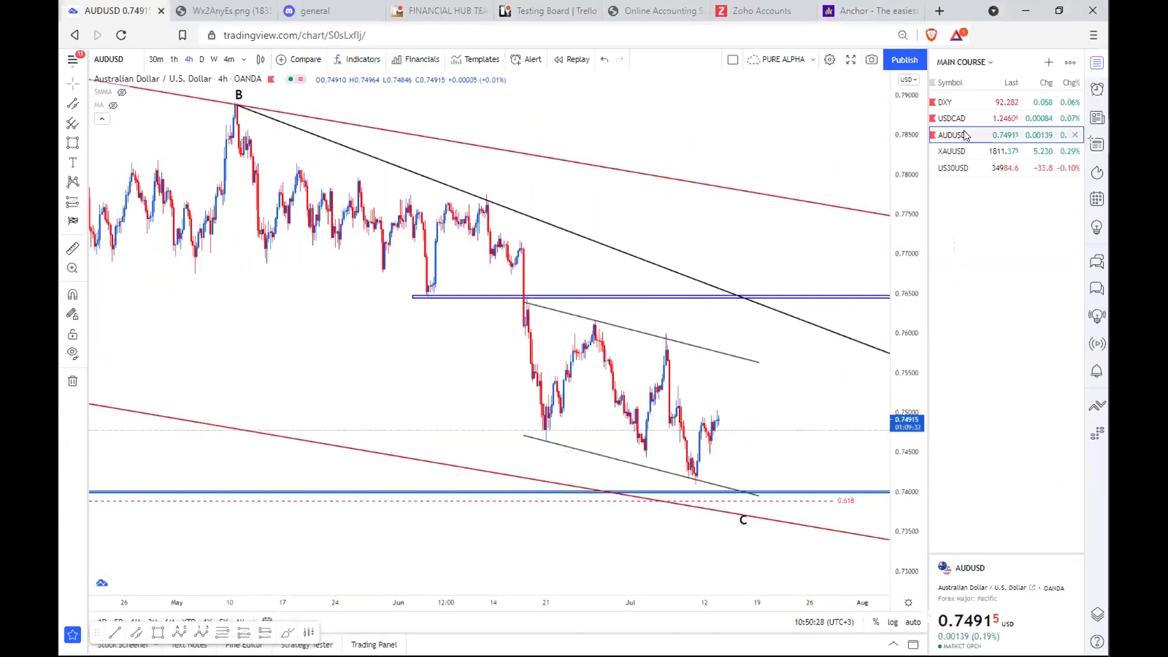
{"action": "left_click", "coordinate": [965, 124]}
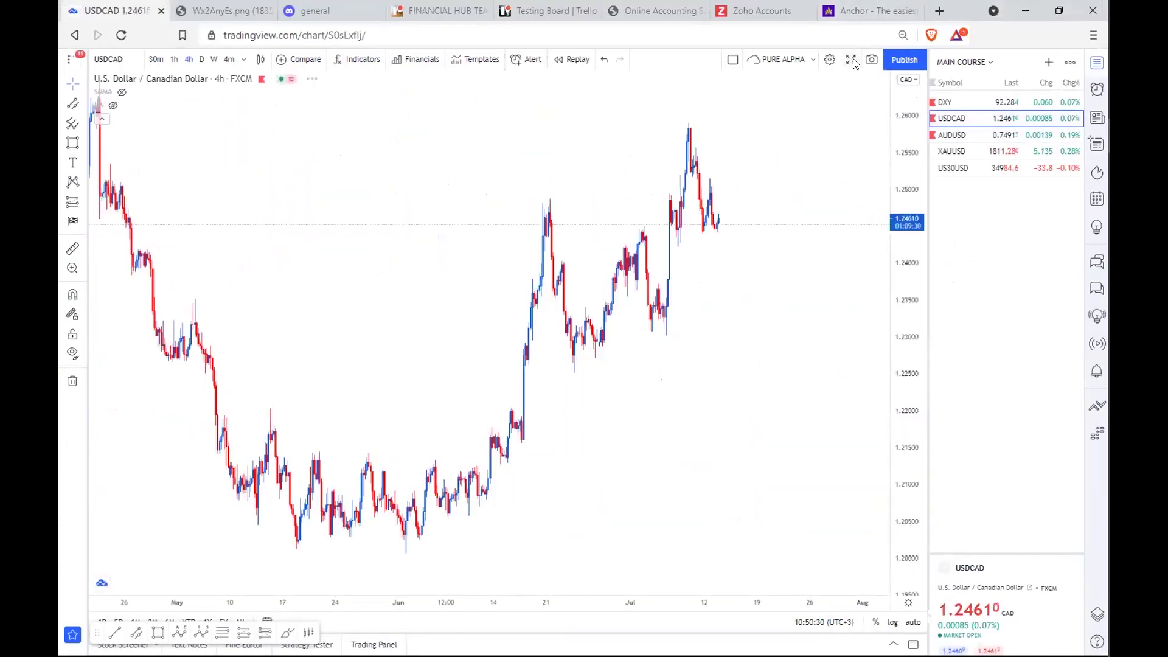
{"action": "key", "text": "F11"}
{"action": "type", "text": "1D"}
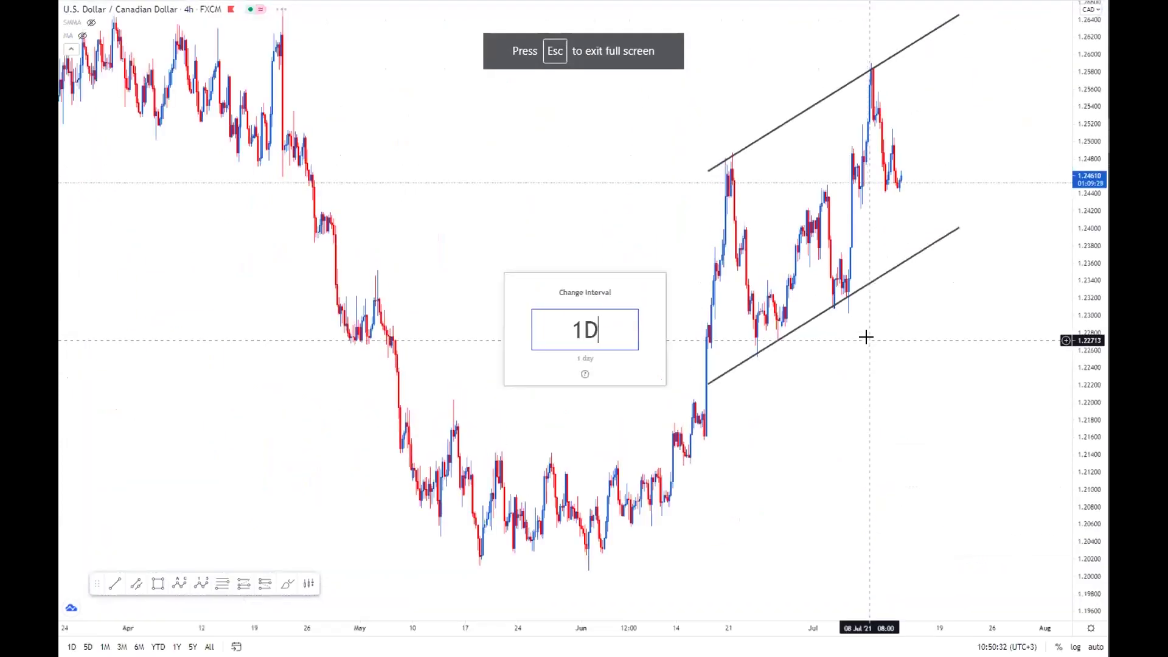
{"action": "key", "text": "Return"}
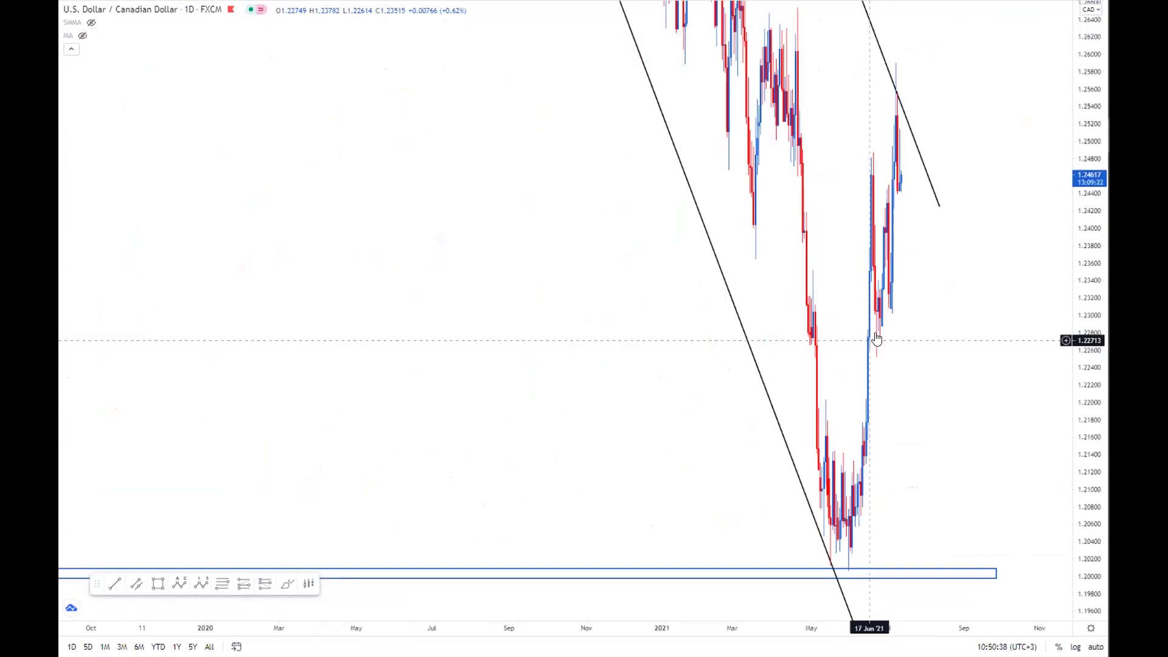
Fit the price scale to USDCAD's daily descending channel and examine price against its boundaries and the two horizontal blue zones
{"action": "left_click_drag", "start_coordinate": [1088, 250], "coordinate": [1074, 602]}
{"action": "left_click_drag", "start_coordinate": [809, 505], "coordinate": [751, 615]}
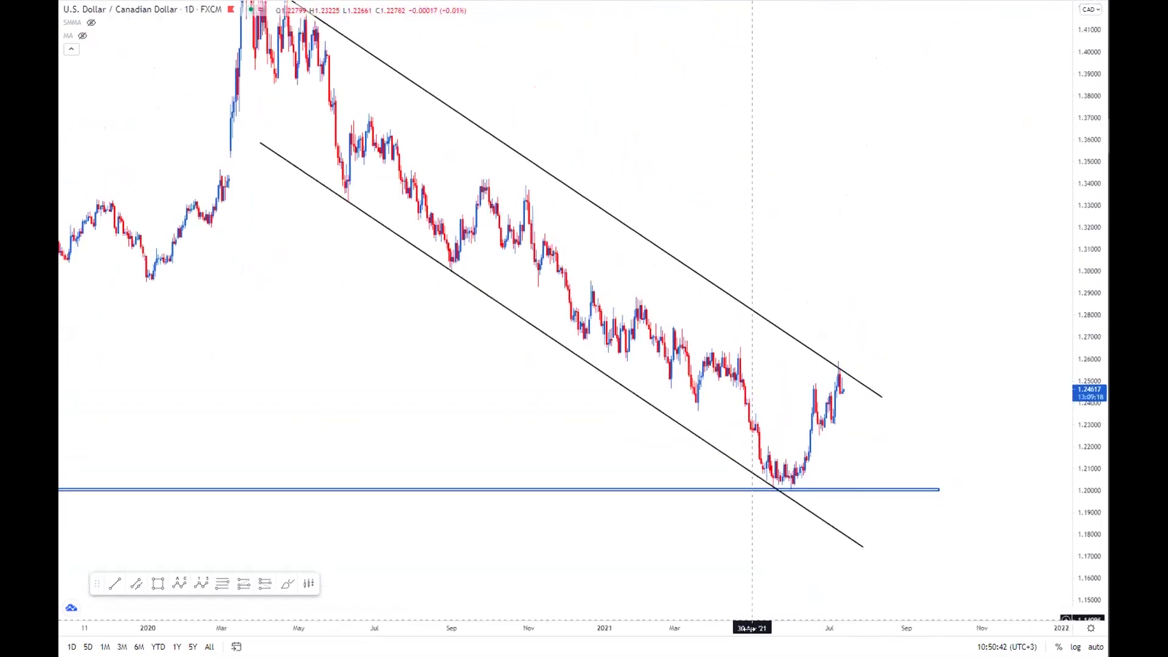
{"action": "left_click_drag", "start_coordinate": [1091, 341], "coordinate": [1089, 449]}
{"action": "left_click_drag", "start_coordinate": [780, 285], "coordinate": [883, 376]}
{"action": "scroll", "coordinate": [878, 378], "scroll_direction": "up", "scroll_amount": 3}
{"action": "left_click_drag", "start_coordinate": [812, 354], "coordinate": [766, 331]}
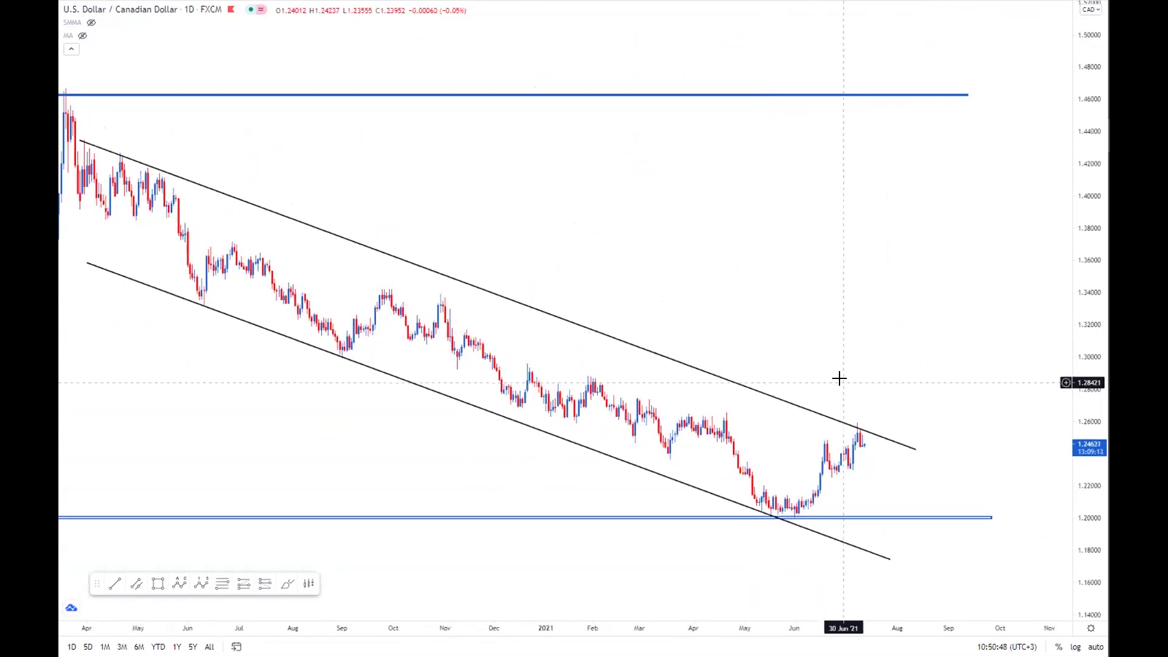
{"action": "left_click", "coordinate": [764, 517]}
{"action": "left_click", "coordinate": [701, 329]}
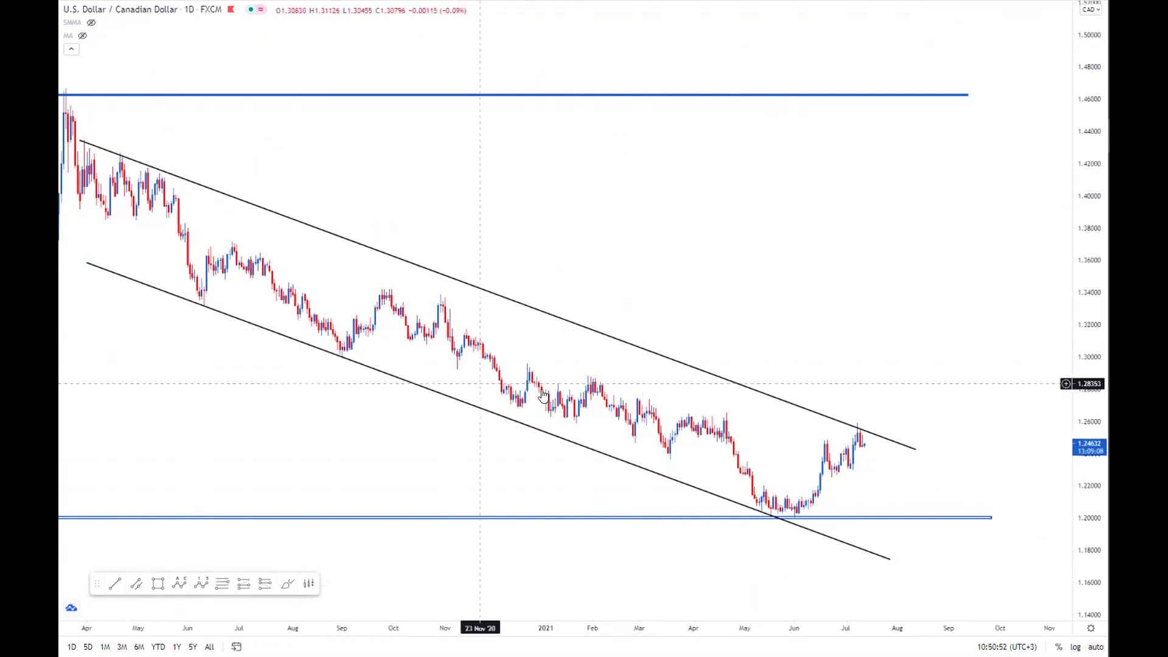
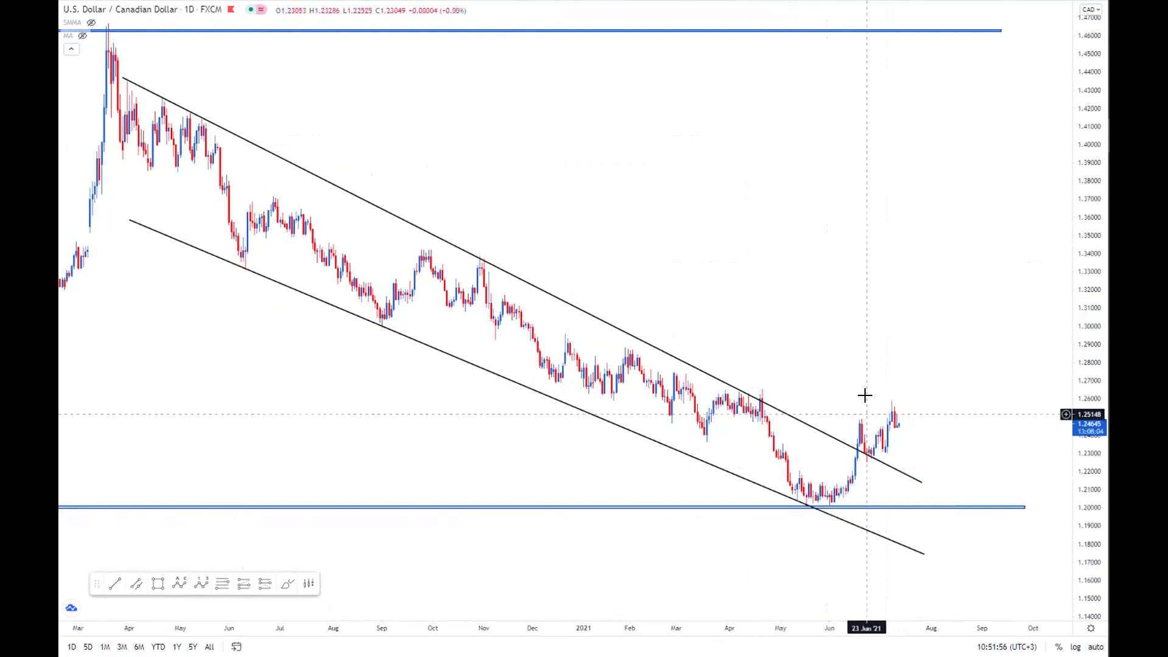
Examine USDCAD's June–July 2021 daily candles against the descending channel's upper trendline and the lower blue zone
{"action": "left_click", "coordinate": [871, 463]}
{"action": "scroll", "coordinate": [869, 460], "scroll_direction": "up", "scroll_amount": 3}
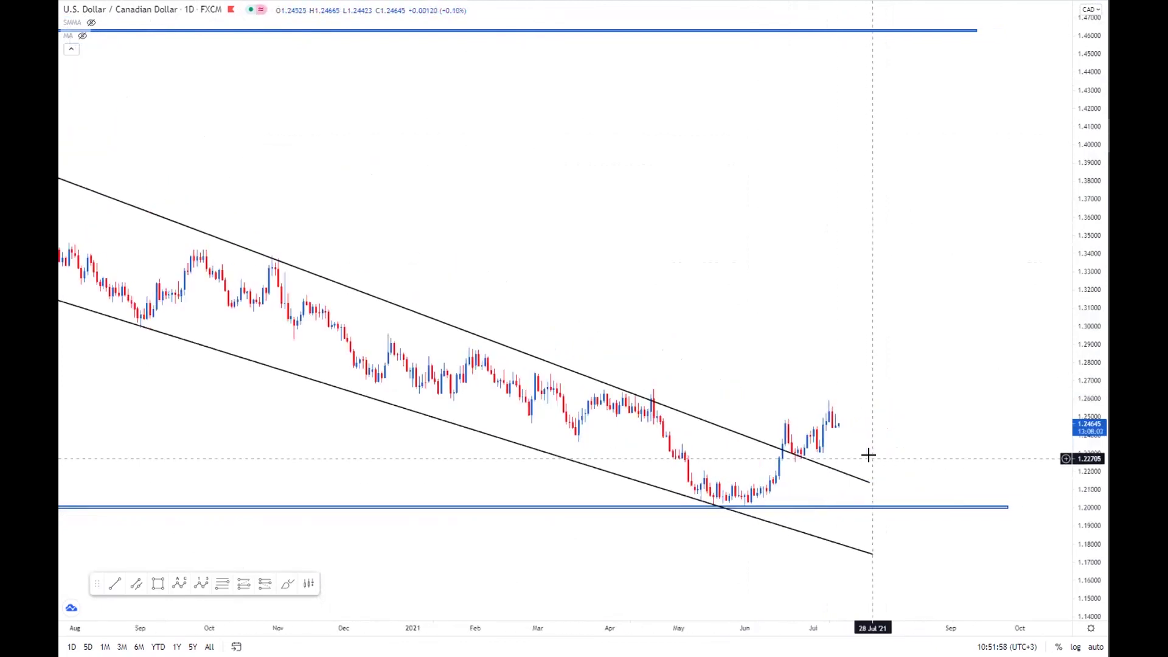
{"action": "left_click_drag", "start_coordinate": [1089, 490], "coordinate": [1089, 359]}
{"action": "left_click_drag", "start_coordinate": [833, 553], "coordinate": [880, 318]}
{"action": "scroll", "coordinate": [881, 319], "scroll_direction": "up", "scroll_amount": 3}
{"action": "left_click_drag", "start_coordinate": [810, 333], "coordinate": [750, 386]}
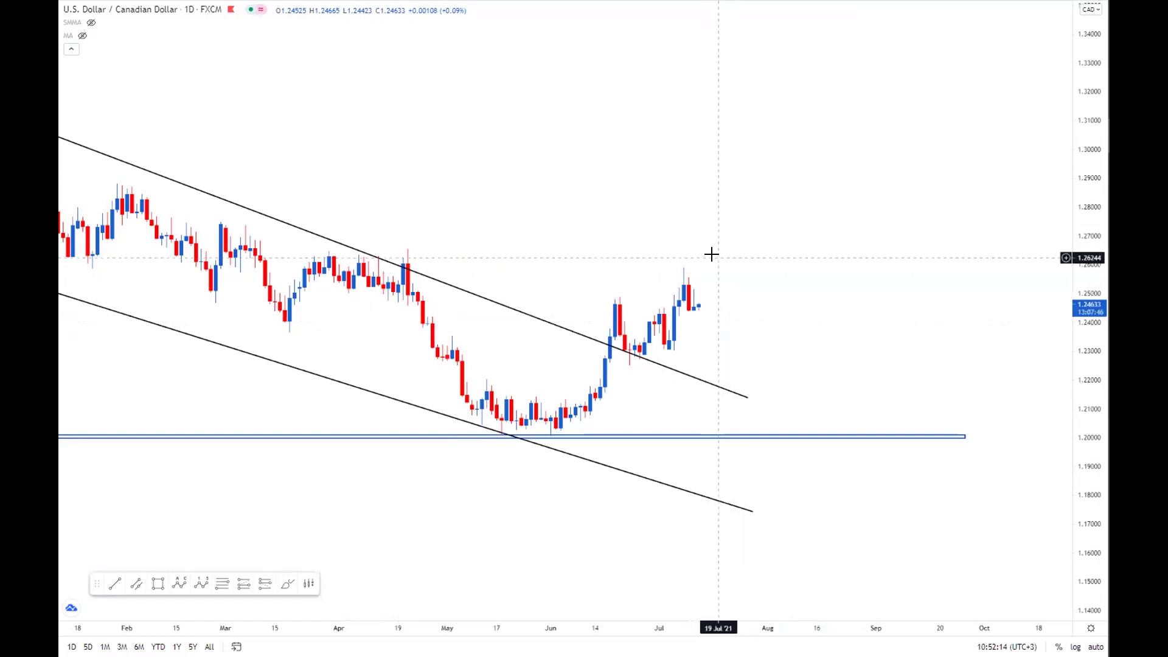
Raise the right end of USDCAD's upper channel trendline to meet the July 2021 high
{"action": "scroll", "coordinate": [712, 254], "scroll_direction": "down", "scroll_amount": 3}
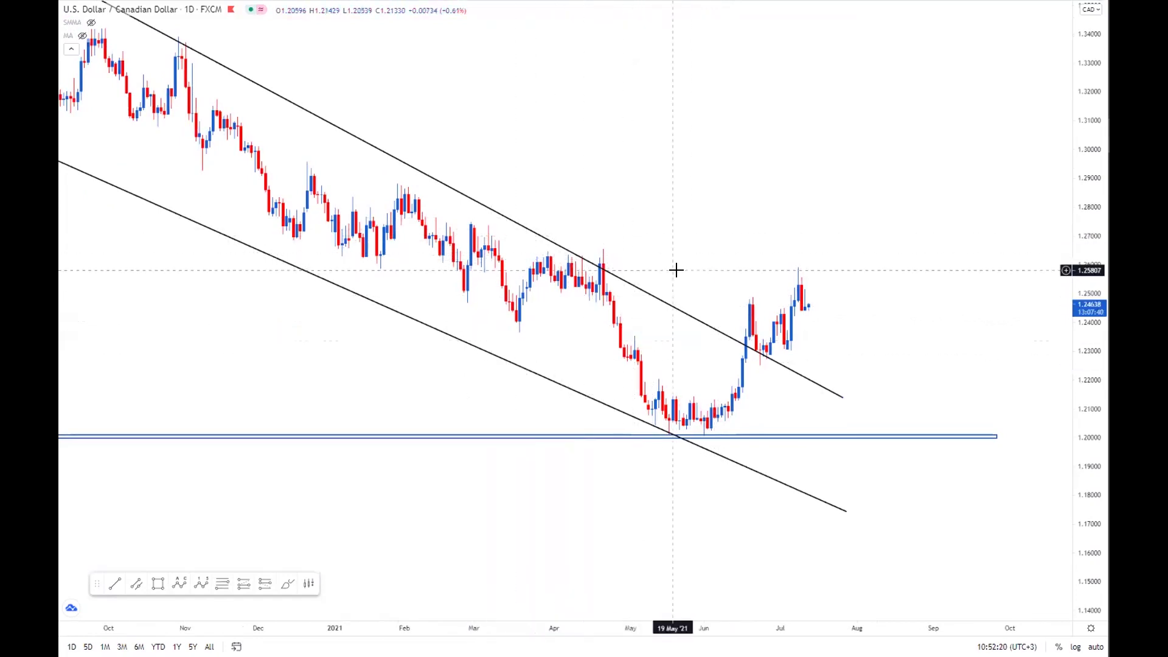
{"action": "scroll", "coordinate": [783, 333], "scroll_direction": "down", "scroll_amount": 5}
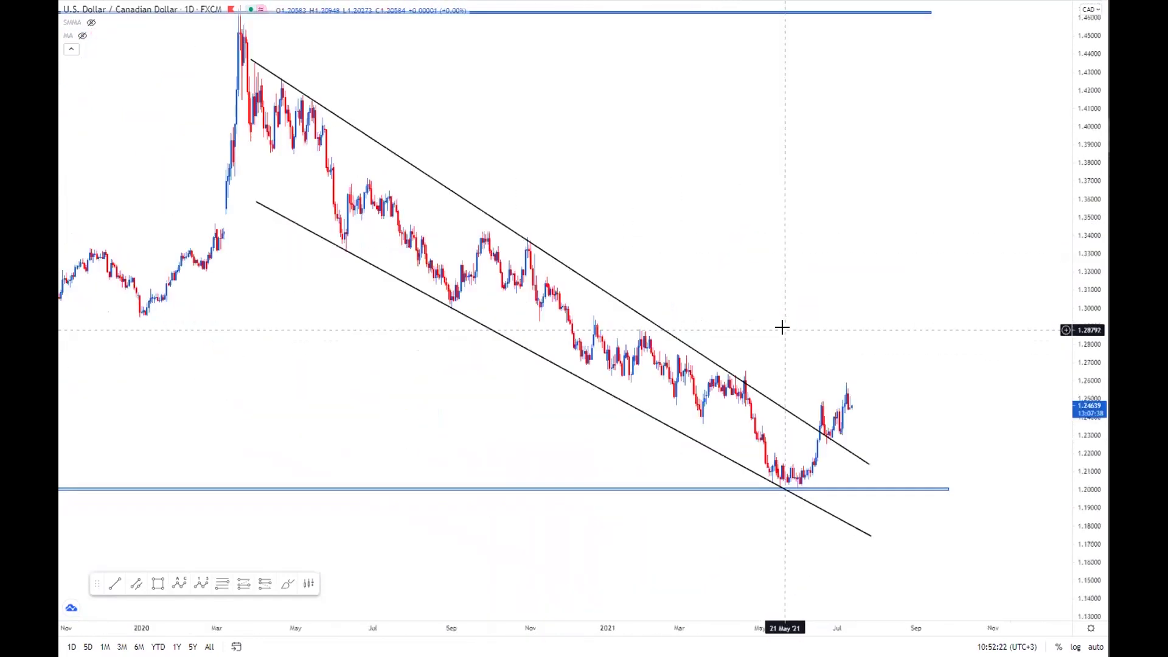
{"action": "scroll", "coordinate": [782, 328], "scroll_direction": "up", "scroll_amount": 3}
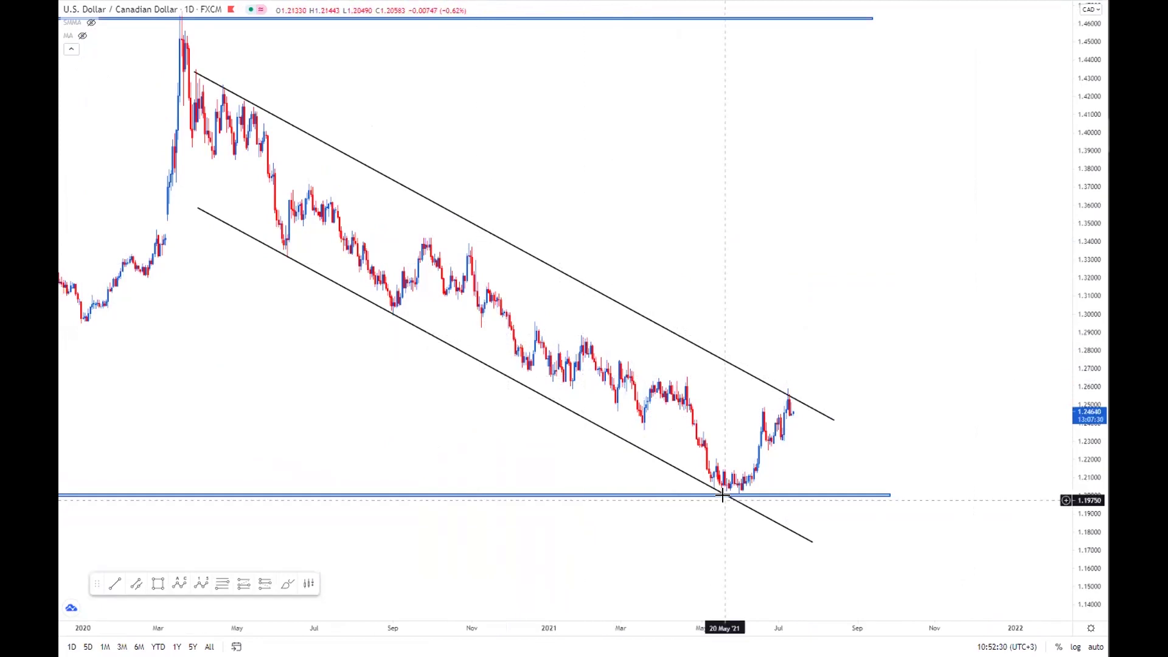
{"action": "scroll", "coordinate": [723, 496], "scroll_direction": "up", "scroll_amount": 5}
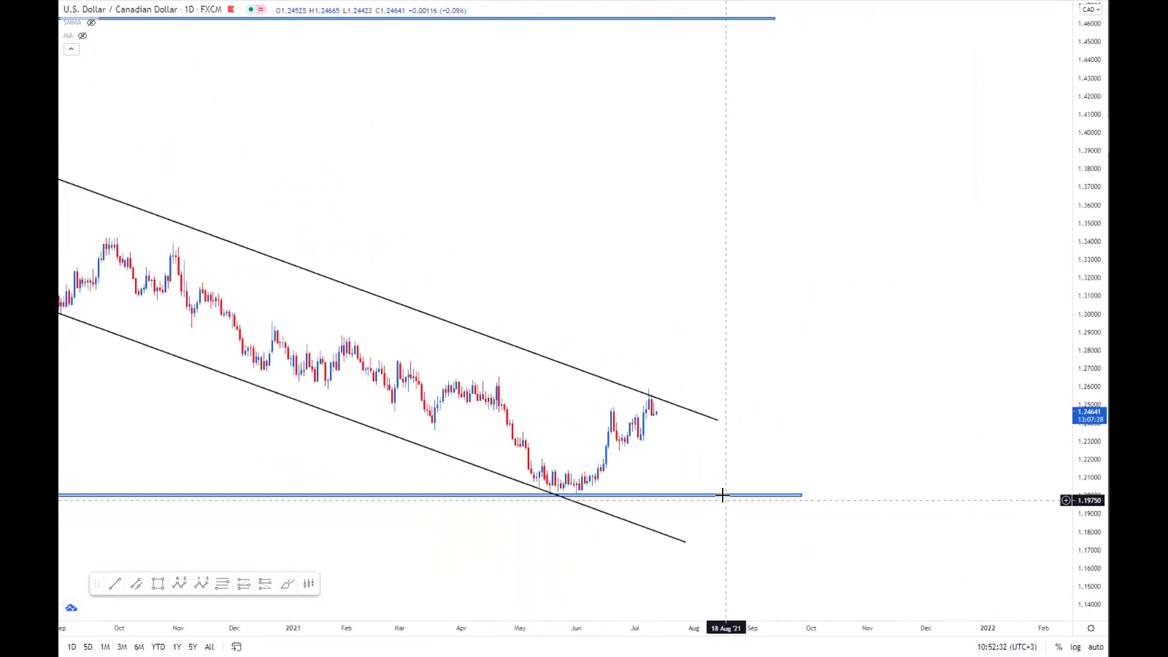
Examine USDCAD's latest daily candles at the adjusted upper trendline, relative to the lower channel line and blue support zone
{"action": "left_click_drag", "start_coordinate": [1075, 539], "coordinate": [1066, 332]}
{"action": "left_click_drag", "start_coordinate": [623, 449], "coordinate": [832, 297]}
{"action": "scroll", "coordinate": [740, 331], "scroll_direction": "up", "scroll_amount": 2}
{"action": "scroll", "coordinate": [741, 331], "scroll_direction": "up", "scroll_amount": 2}
{"action": "left_click_drag", "start_coordinate": [761, 321], "coordinate": [887, 211]}
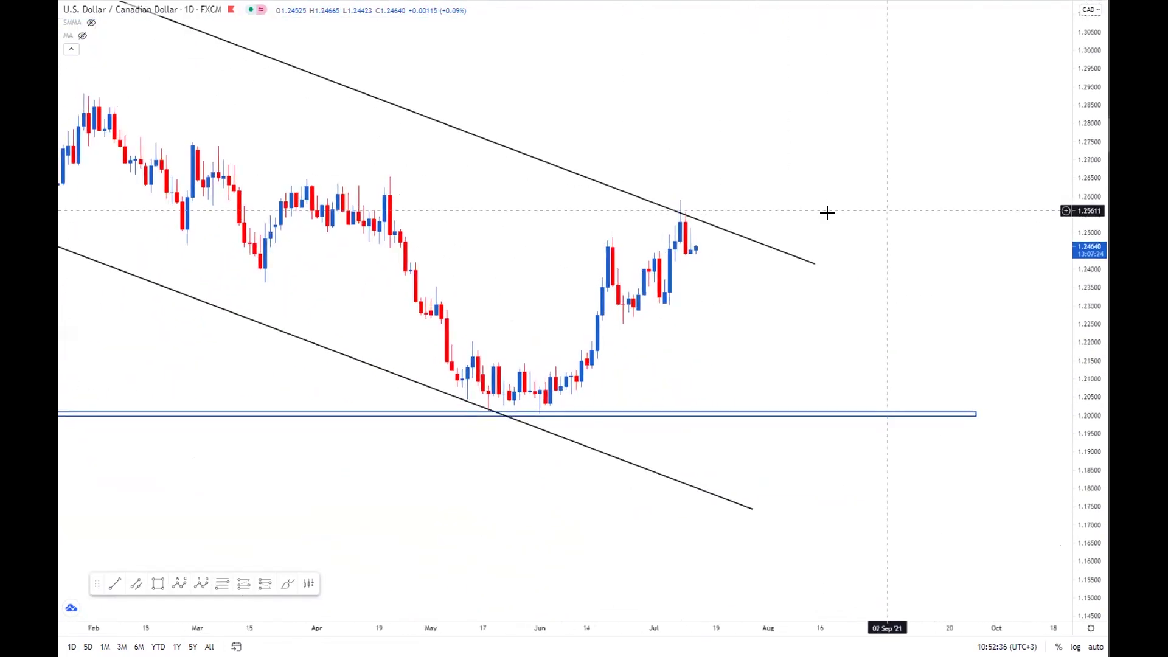
{"action": "left_click_drag", "start_coordinate": [1080, 328], "coordinate": [1080, 195]}
{"action": "scroll", "coordinate": [643, 162], "scroll_direction": "up", "scroll_amount": 1}
{"action": "scroll", "coordinate": [643, 161], "scroll_direction": "up", "scroll_amount": 2}
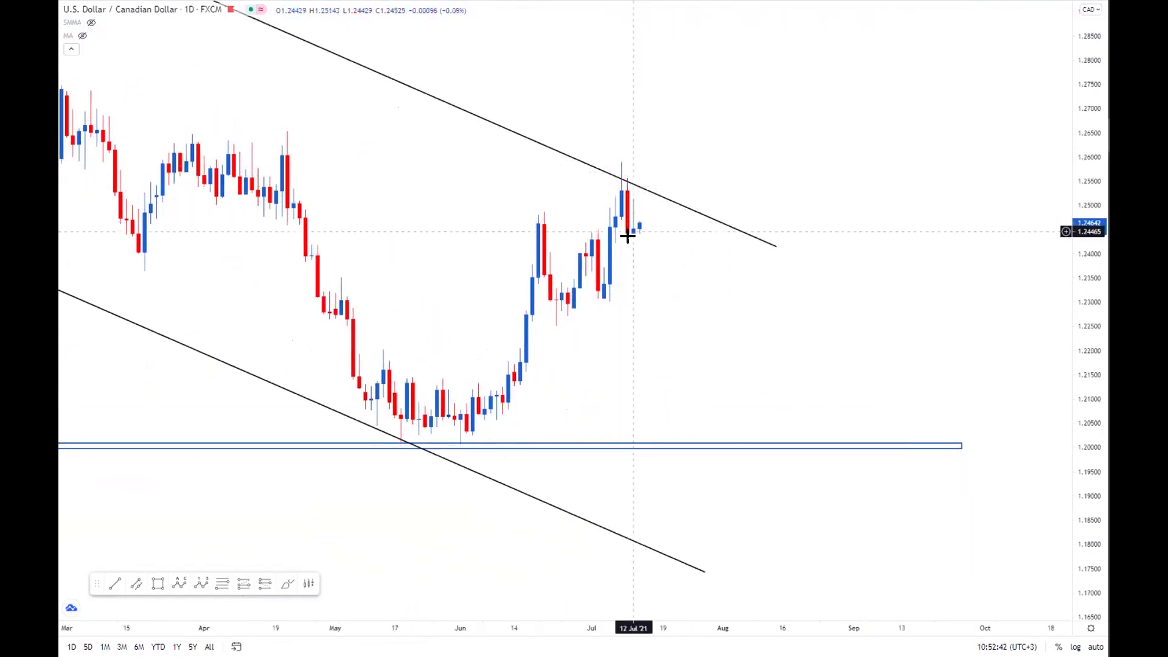
{"action": "scroll", "coordinate": [621, 280], "scroll_direction": "up", "scroll_amount": 3}
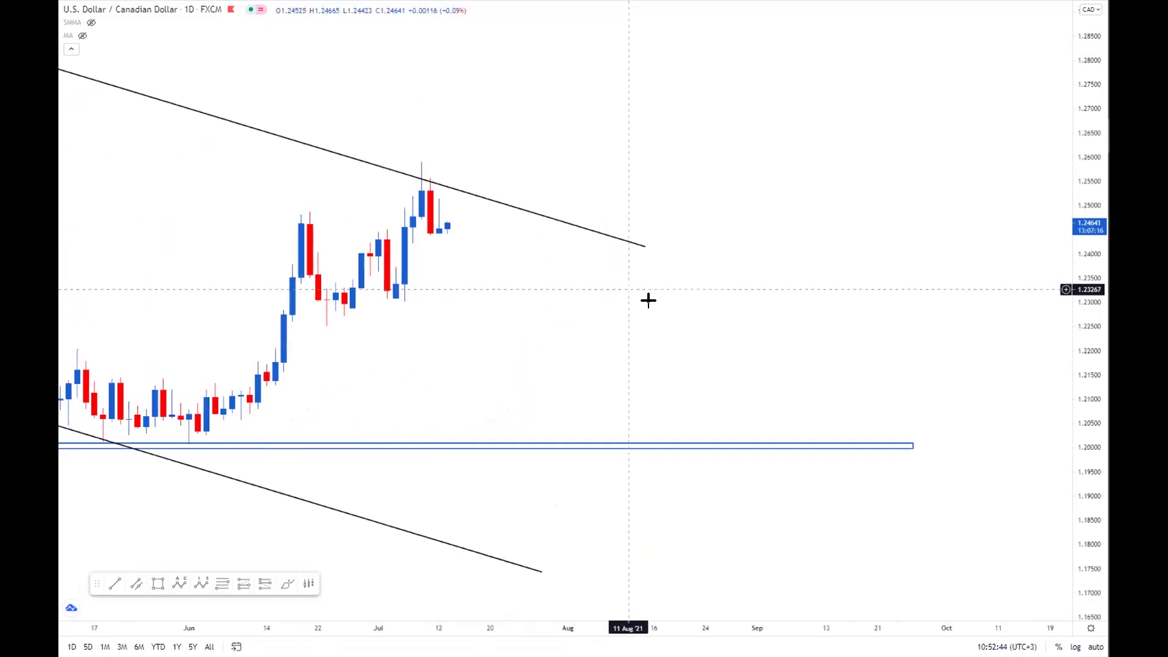
{"action": "left_click_drag", "start_coordinate": [1095, 473], "coordinate": [1083, 278]}
{"action": "left_click_drag", "start_coordinate": [739, 350], "coordinate": [939, 441]}
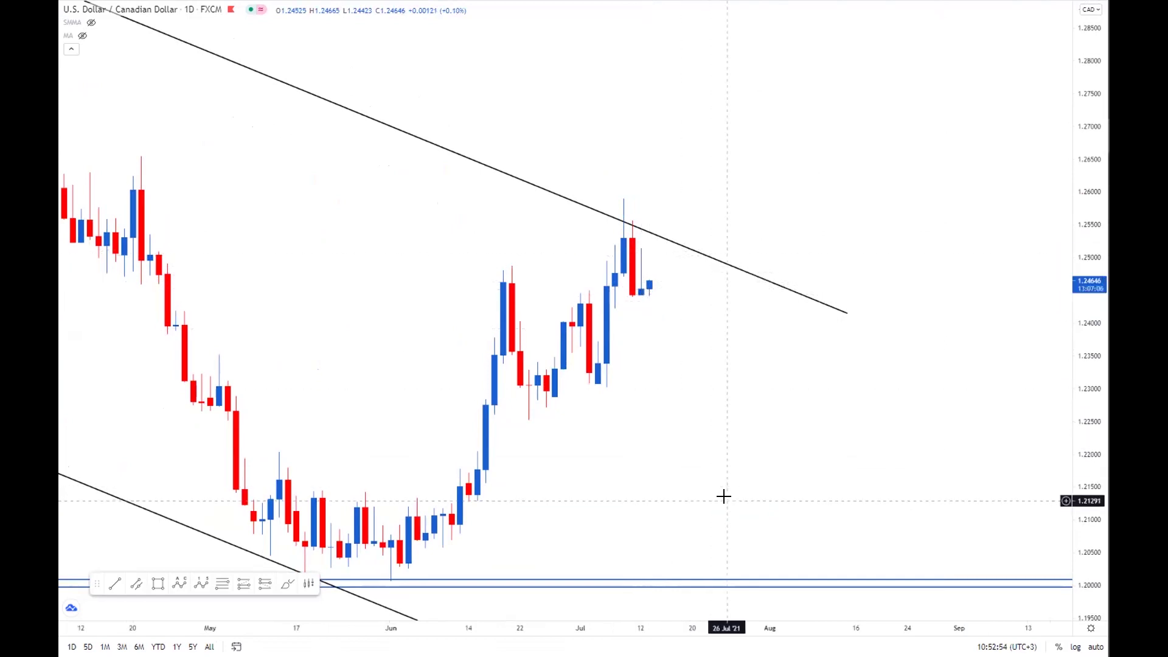
{"action": "scroll", "coordinate": [723, 497], "scroll_direction": "down", "scroll_amount": 2}
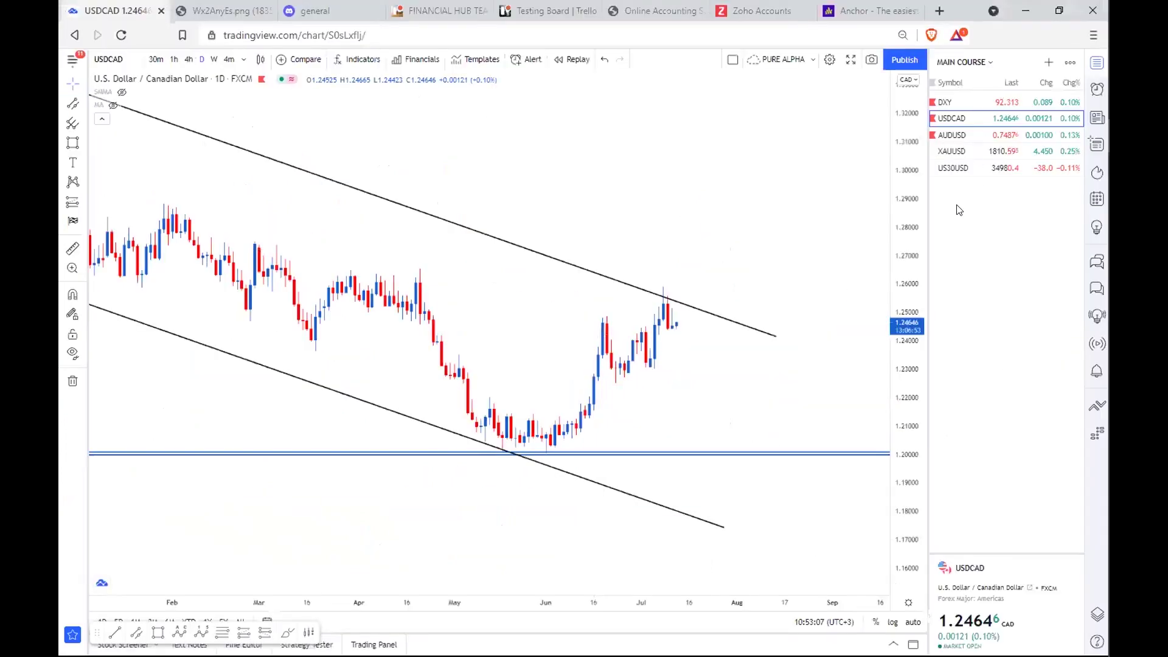
Open the US30USD daily chart from the watchlist, fit its price scale to the ascending channel and show it in full screen
{"action": "left_click", "coordinate": [965, 162]}
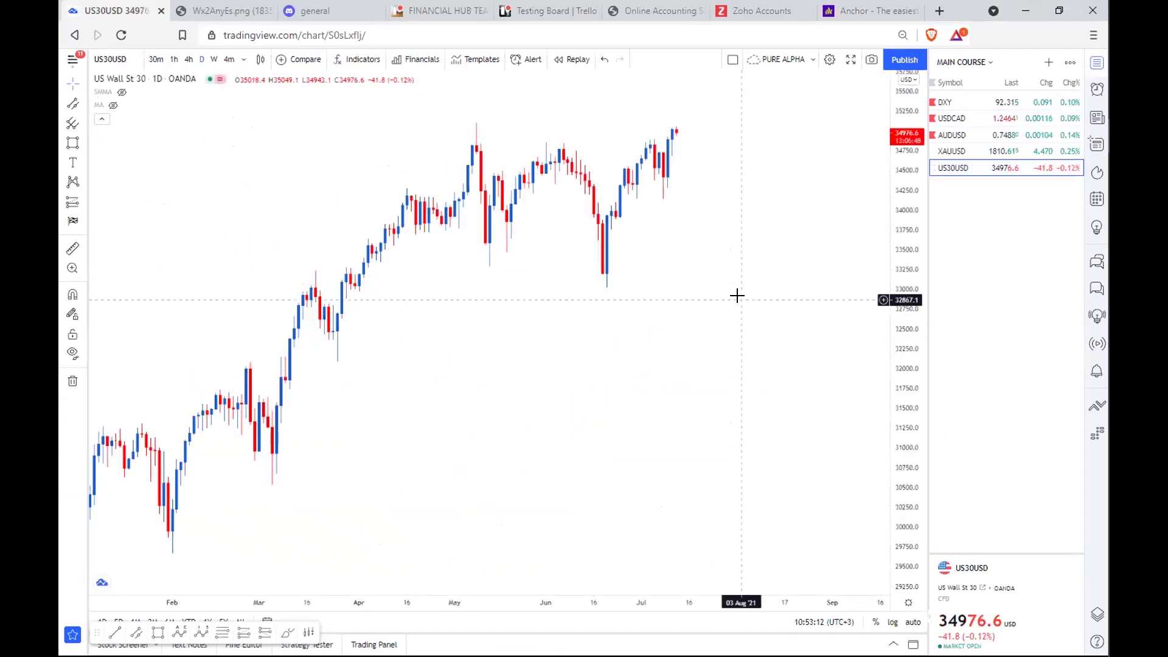
{"action": "scroll", "coordinate": [728, 295], "scroll_direction": "down", "scroll_amount": 3}
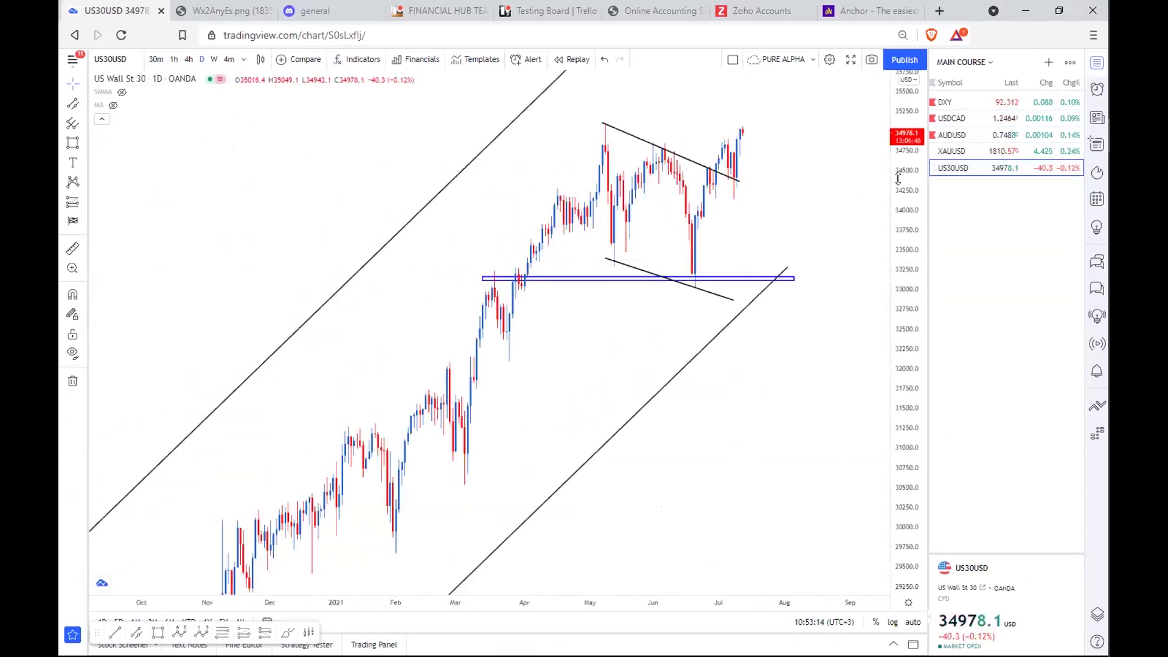
{"action": "left_click_drag", "start_coordinate": [897, 179], "coordinate": [884, 572]}
{"action": "scroll", "coordinate": [691, 498], "scroll_direction": "down", "scroll_amount": 3}
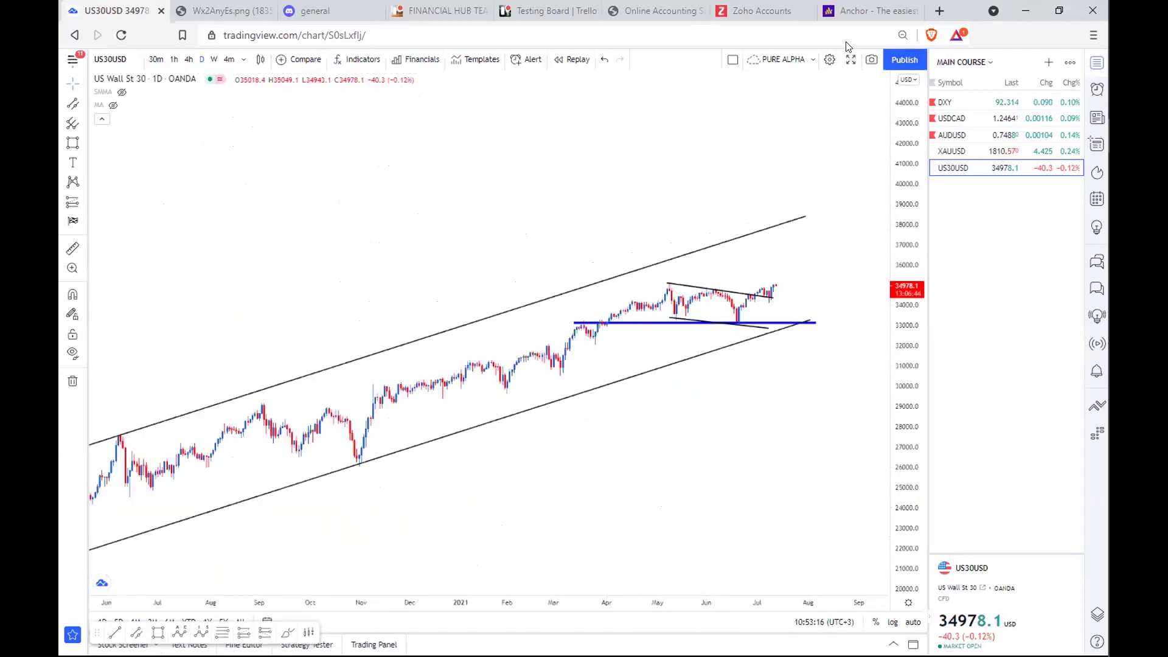
{"action": "key", "text": "shift+f"}
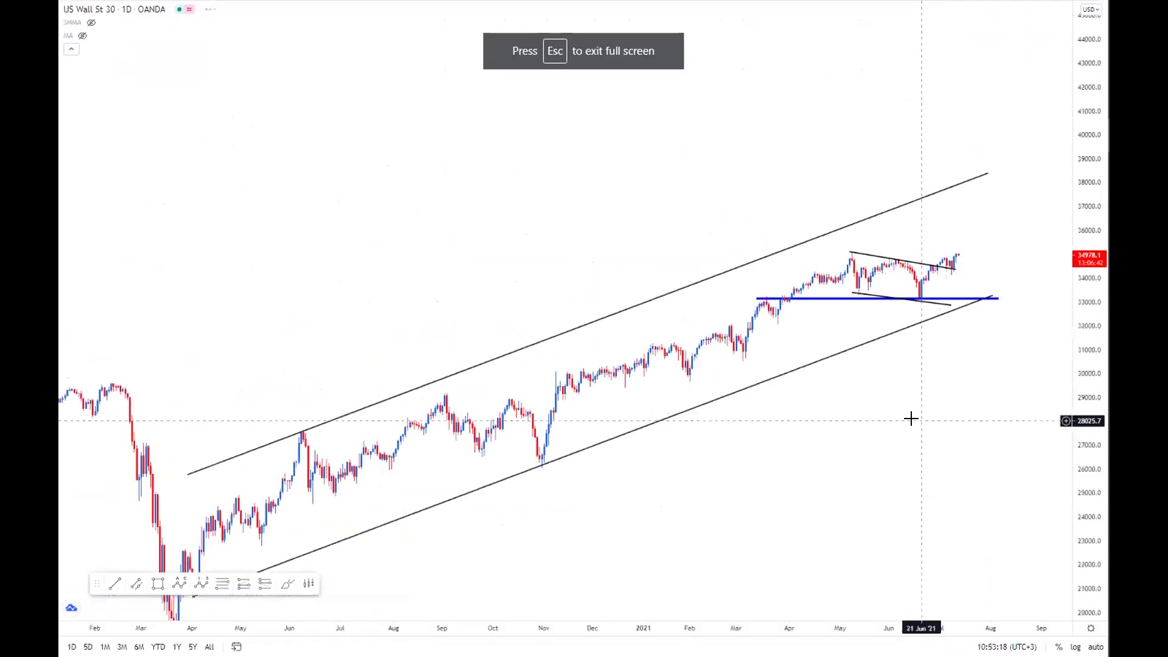
Examine US30USD's daily price within the large ascending channel, including both boundaries and the horizontal blue zone
{"action": "left_click_drag", "start_coordinate": [913, 455], "coordinate": [871, 334]}
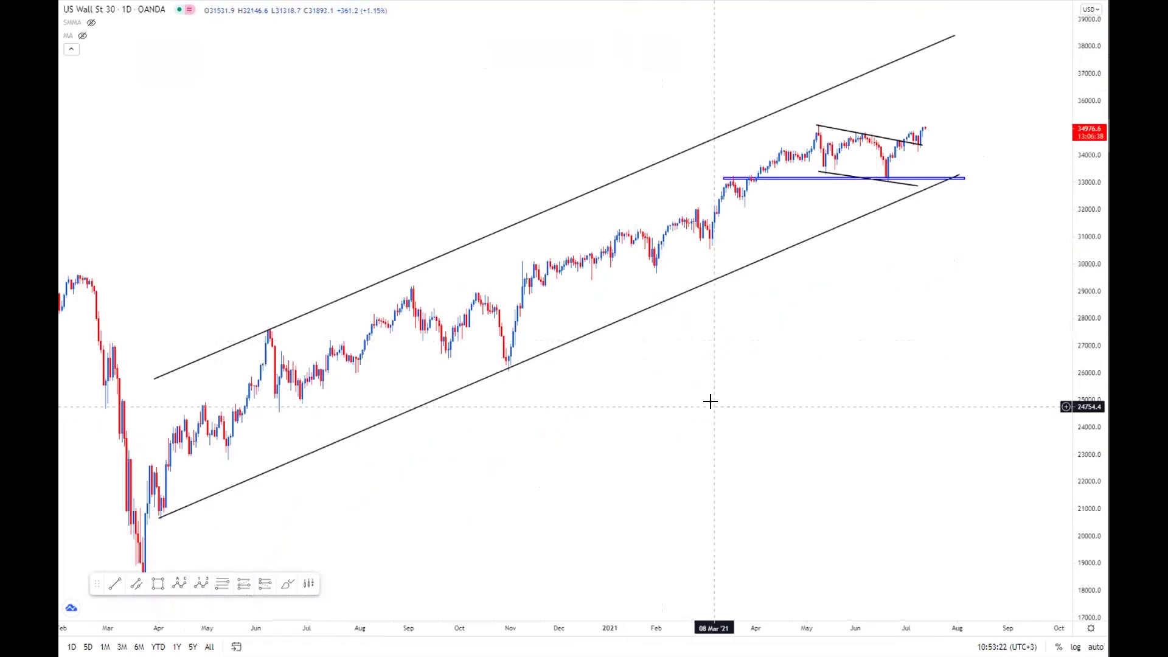
{"action": "left_click", "coordinate": [548, 211]}
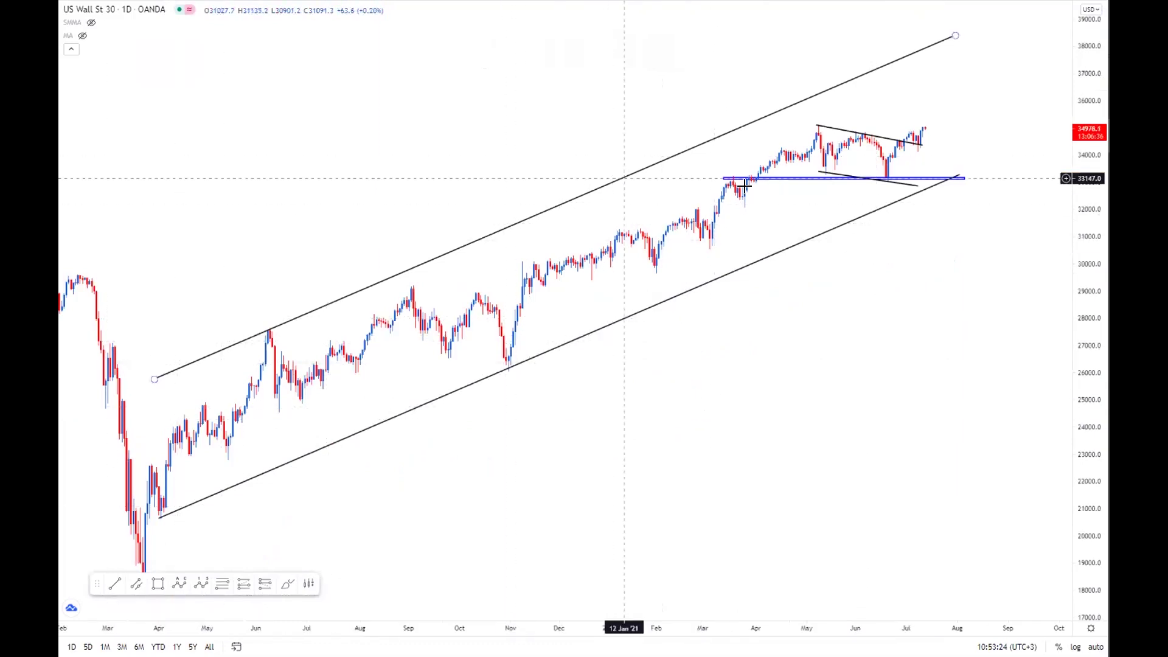
{"action": "left_click", "coordinate": [517, 340]}
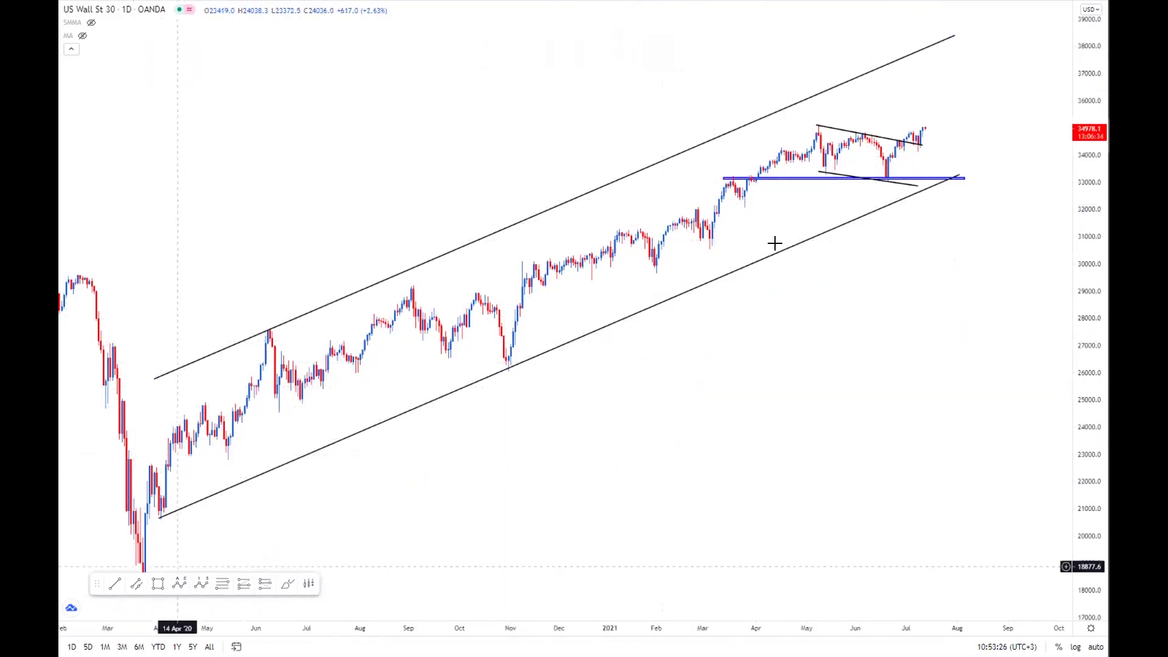
{"action": "scroll", "coordinate": [898, 269], "scroll_direction": "up", "scroll_amount": 5}
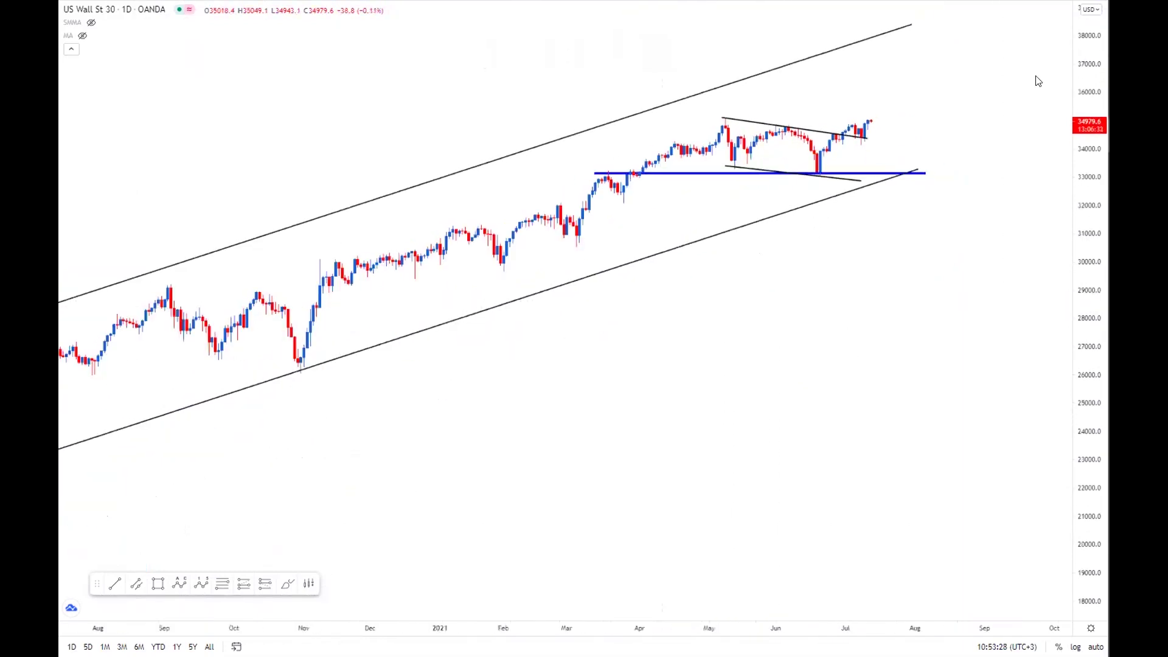
{"action": "left_click_drag", "start_coordinate": [915, 173], "coordinate": [902, 304]}
{"action": "left_click_drag", "start_coordinate": [921, 472], "coordinate": [924, 523]}
{"action": "scroll", "coordinate": [924, 523], "scroll_direction": "up", "scroll_amount": 3}
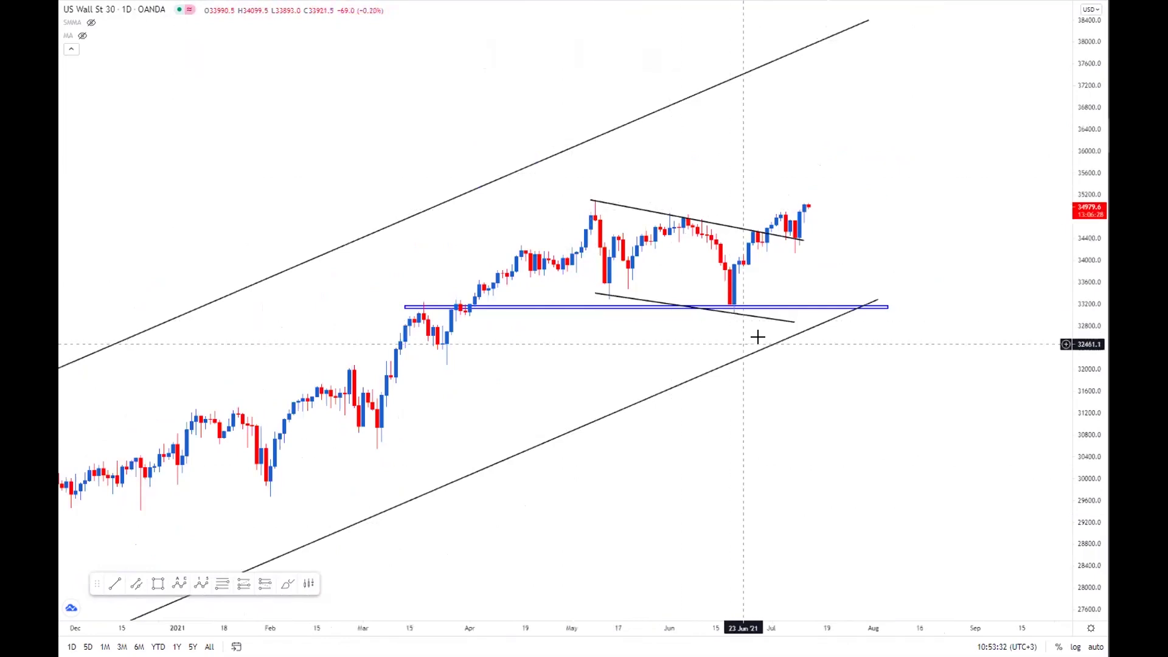
{"action": "left_click", "coordinate": [426, 306]}
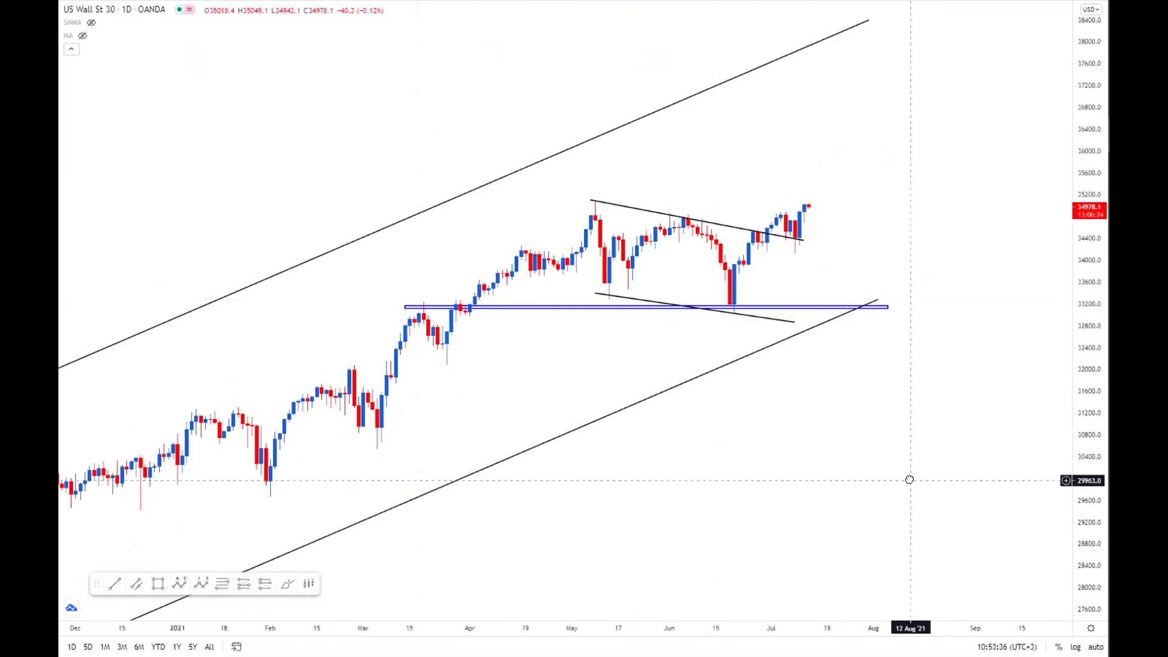
Examine US30USD's smaller descending channel from May to July 2021, its upper trendline and the blue zone beneath it
{"action": "left_click_drag", "start_coordinate": [958, 481], "coordinate": [1059, 537]}
{"action": "scroll", "coordinate": [913, 495], "scroll_direction": "up", "scroll_amount": 3}
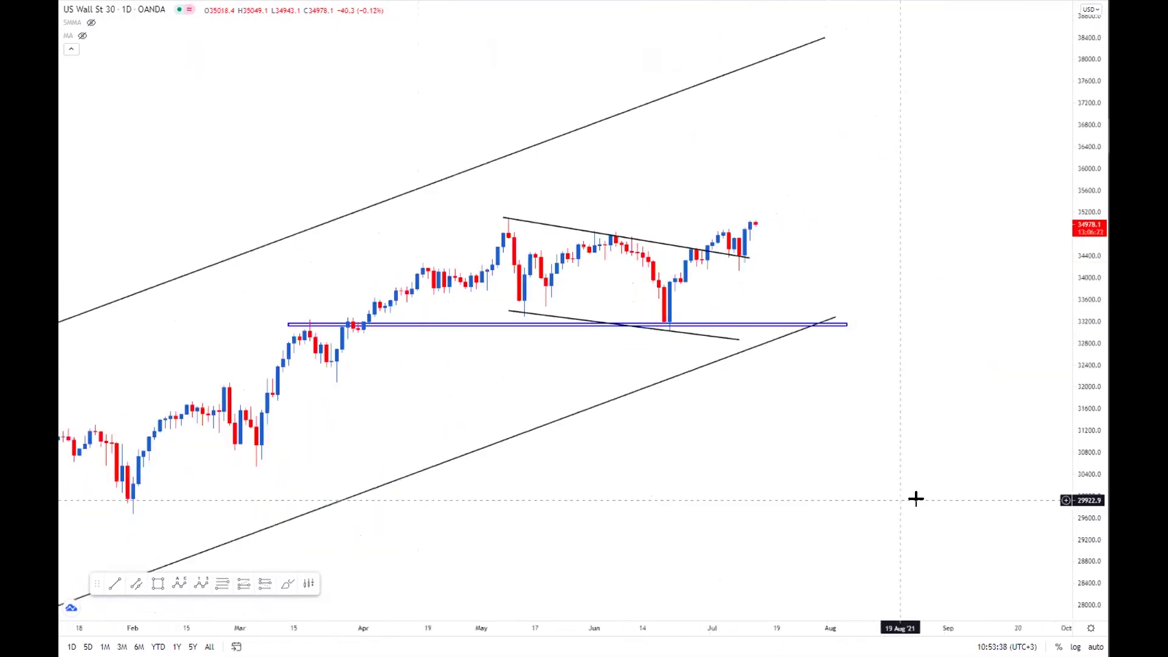
{"action": "left_click_drag", "start_coordinate": [1081, 527], "coordinate": [1044, 278]}
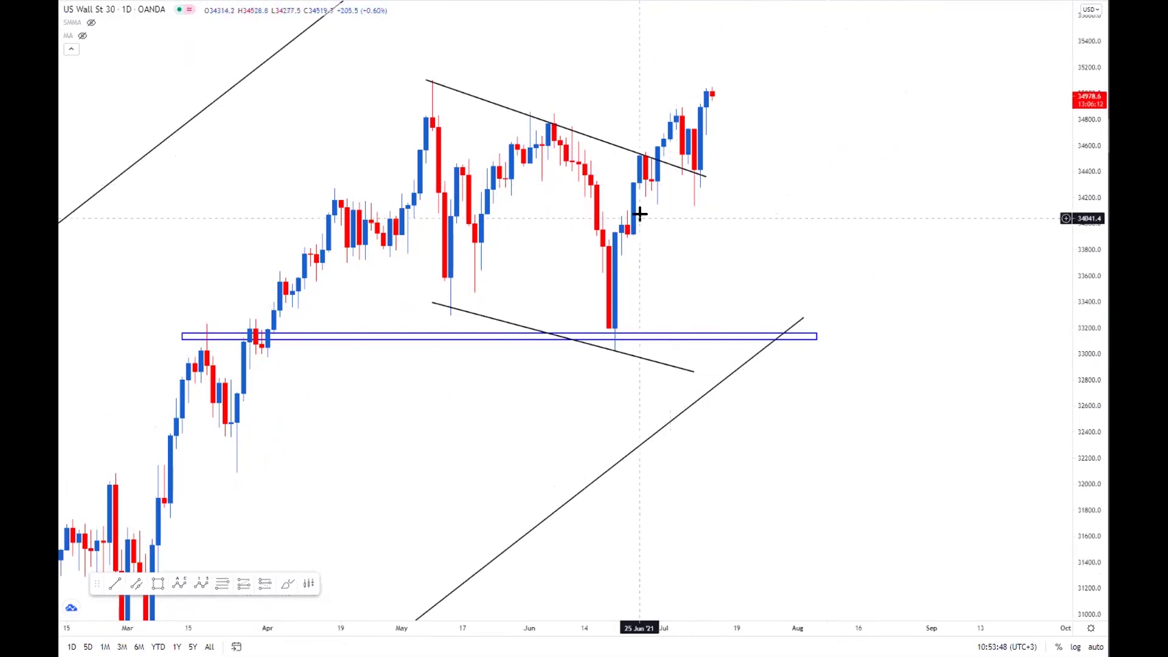
{"action": "scroll", "coordinate": [633, 230], "scroll_direction": "up", "scroll_amount": 1}
{"action": "left_click_drag", "start_coordinate": [642, 238], "coordinate": [732, 276]}
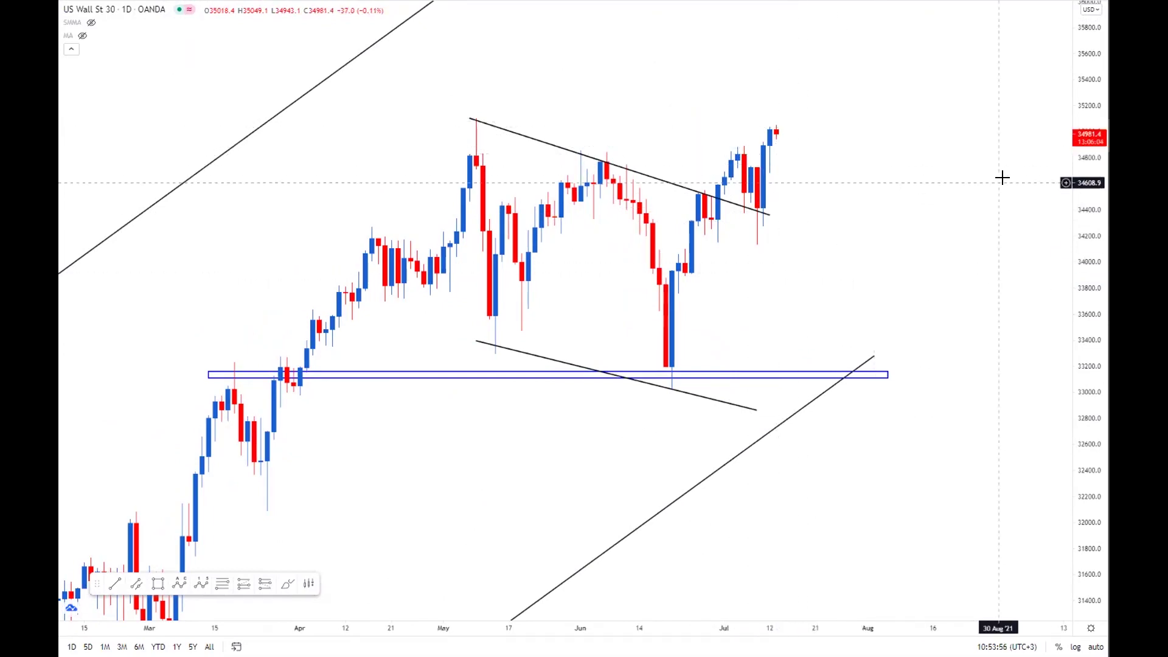
{"action": "left_click_drag", "start_coordinate": [1090, 188], "coordinate": [709, 304]}
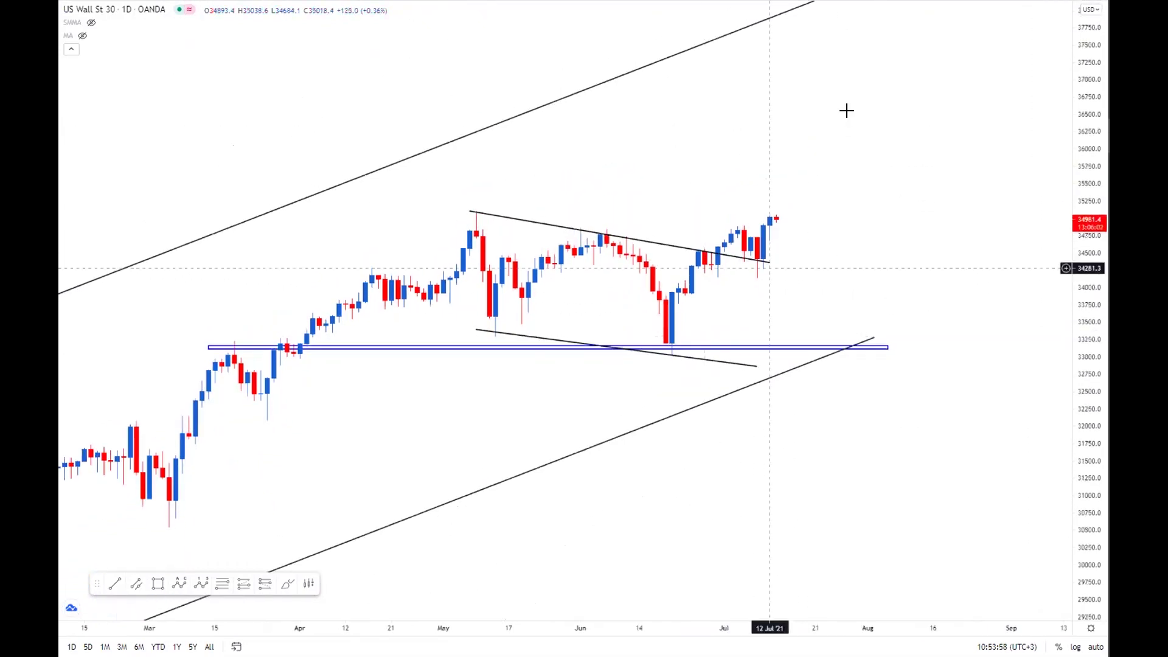
{"action": "scroll", "coordinate": [817, 356], "scroll_direction": "down", "scroll_amount": 3}
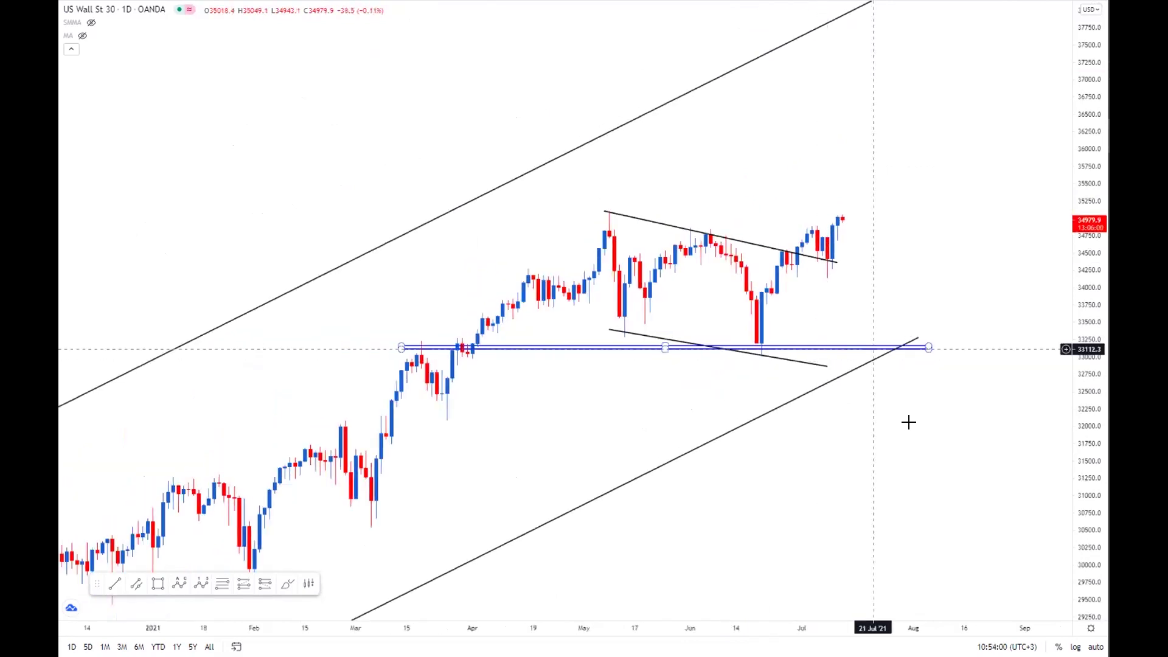
Review US30USD's whole ascending channel and where its lower boundary meets the blue zone, and leave full screen
{"action": "left_click_drag", "start_coordinate": [1078, 241], "coordinate": [1082, 406]}
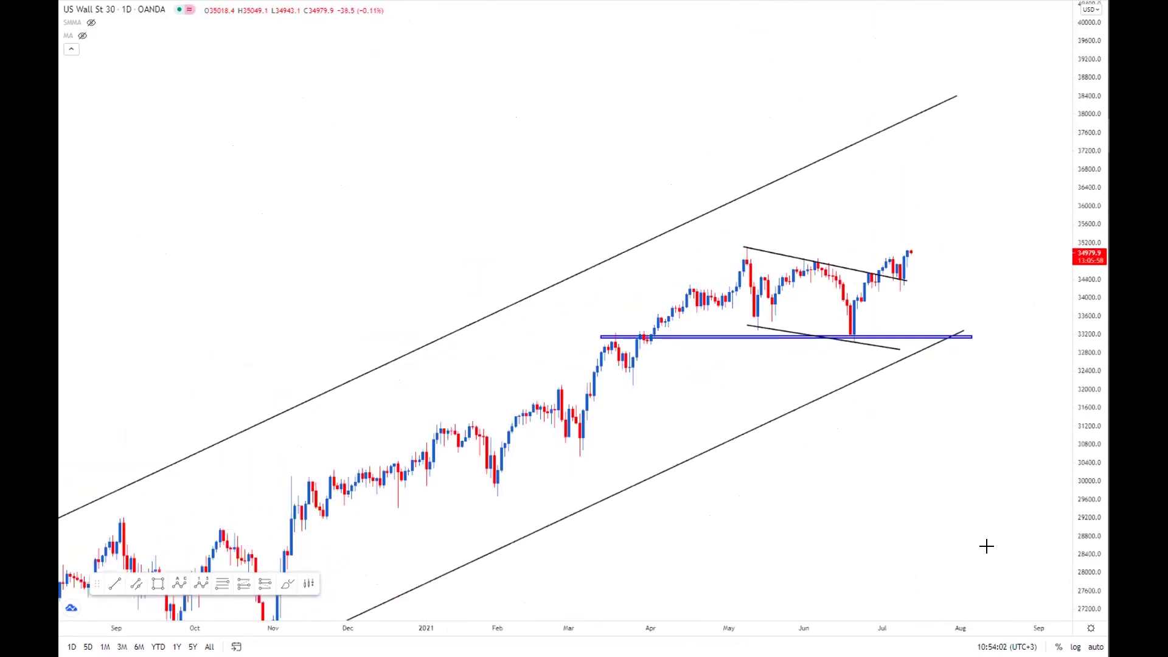
{"action": "scroll", "coordinate": [890, 417], "scroll_direction": "down", "scroll_amount": 4}
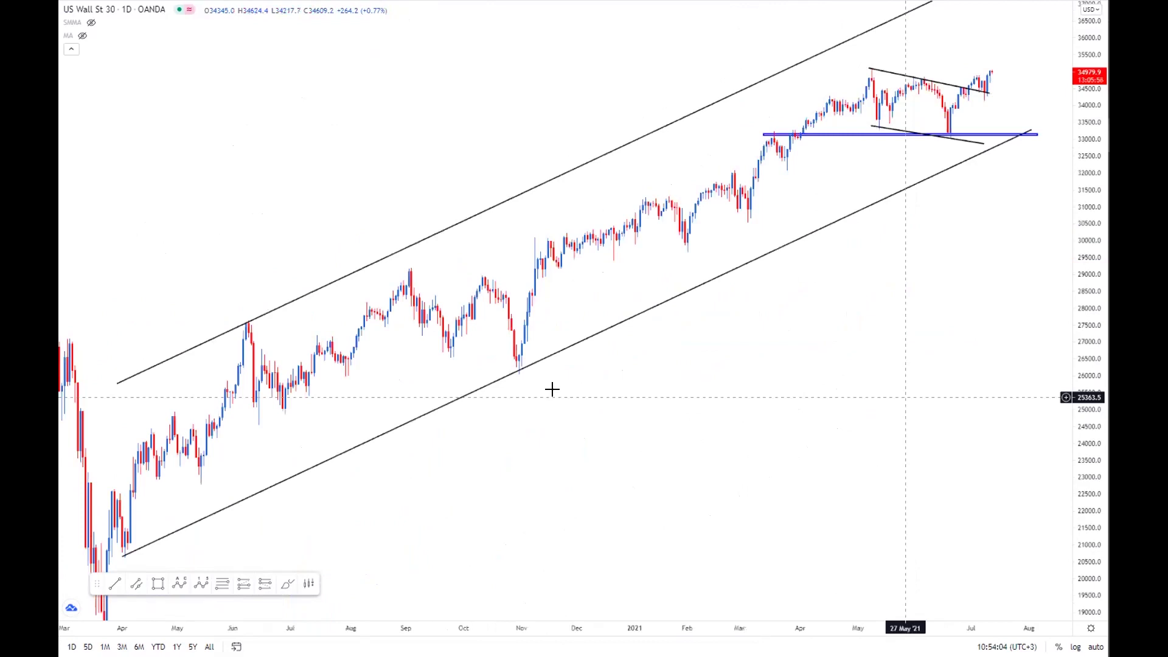
{"action": "left_click_drag", "start_coordinate": [905, 397], "coordinate": [906, 249]}
{"action": "left_click_drag", "start_coordinate": [656, 490], "coordinate": [597, 613]}
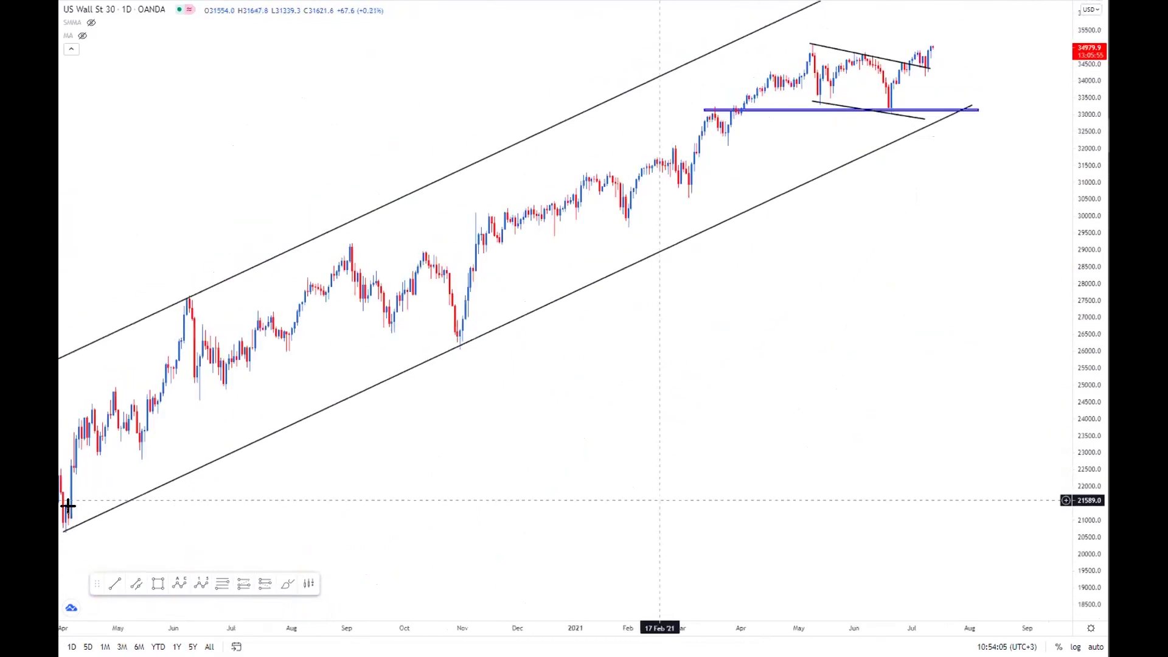
{"action": "left_click_drag", "start_coordinate": [689, 488], "coordinate": [669, 556]}
{"action": "left_click", "coordinate": [922, 179]}
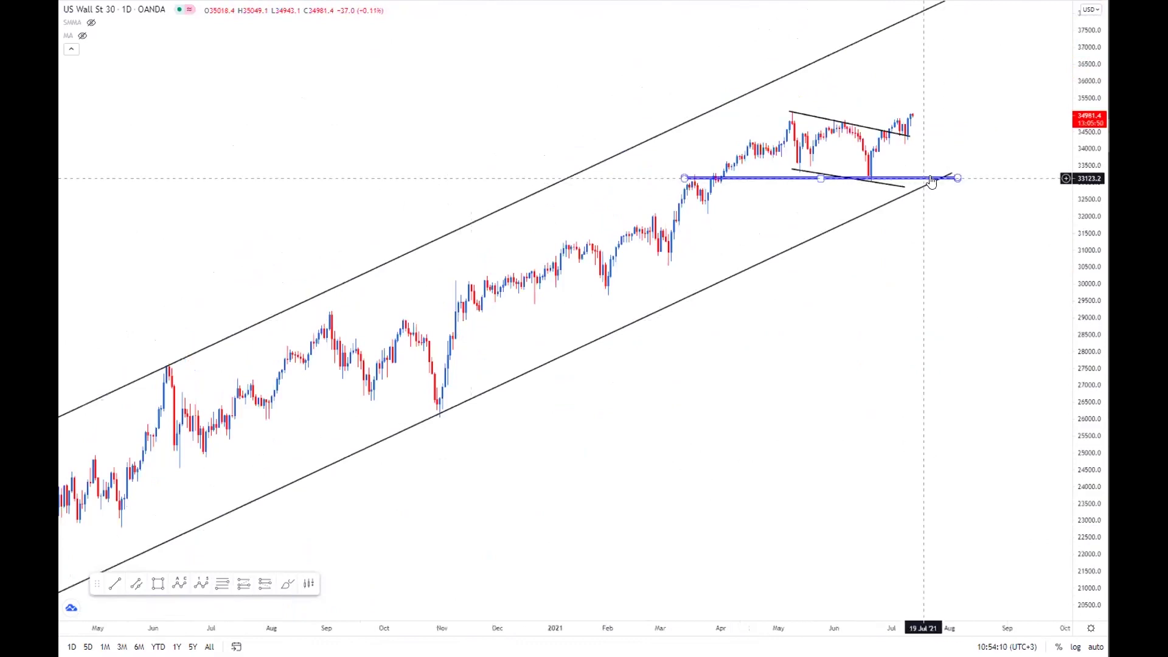
{"action": "left_click", "coordinate": [964, 274]}
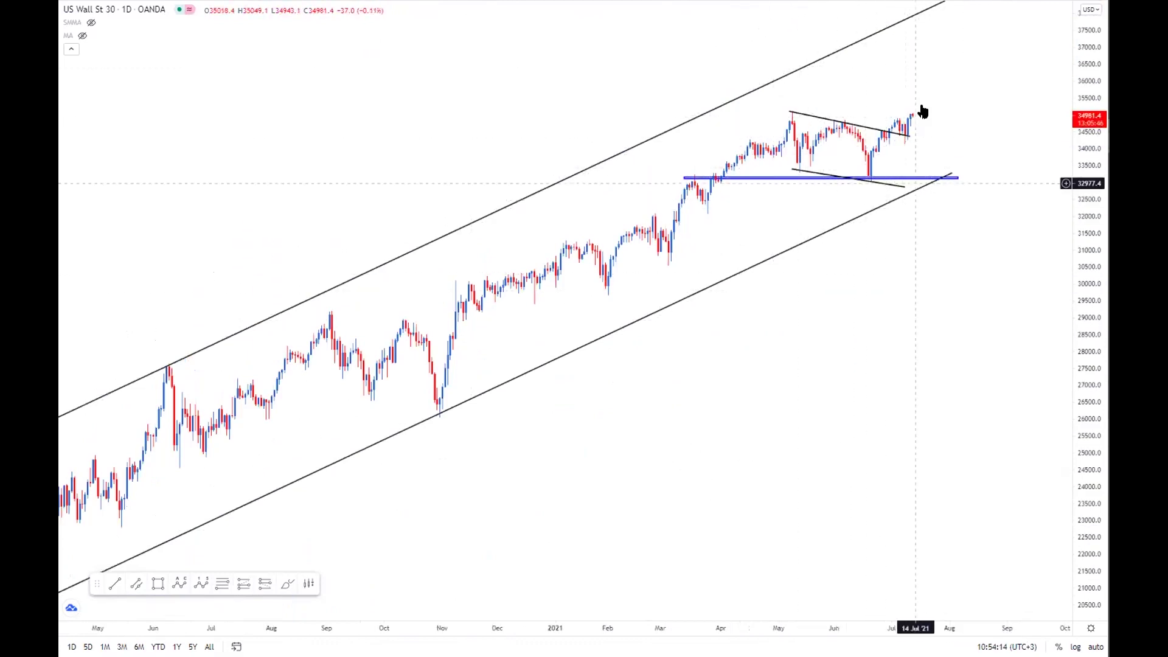
{"action": "scroll", "coordinate": [900, 83], "scroll_direction": "down", "scroll_amount": 1}
{"action": "left_click_drag", "start_coordinate": [1017, 153], "coordinate": [1055, 146]}
{"action": "scroll", "coordinate": [866, 94], "scroll_direction": "left", "scroll_amount": 1}
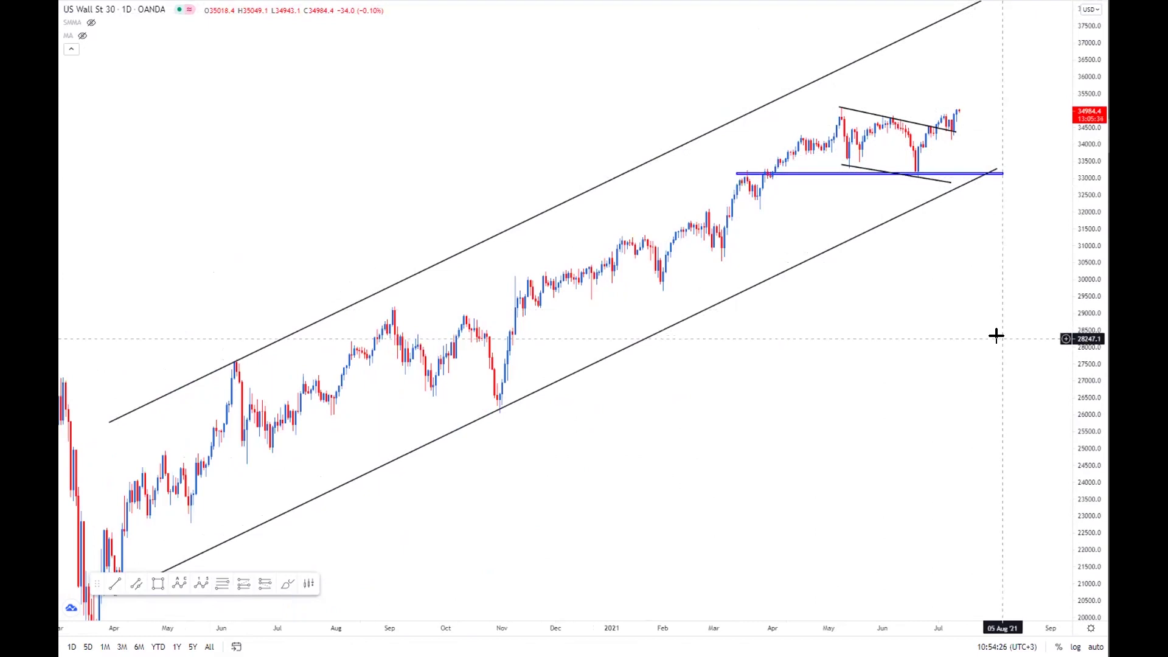
{"action": "key", "text": "F11"}
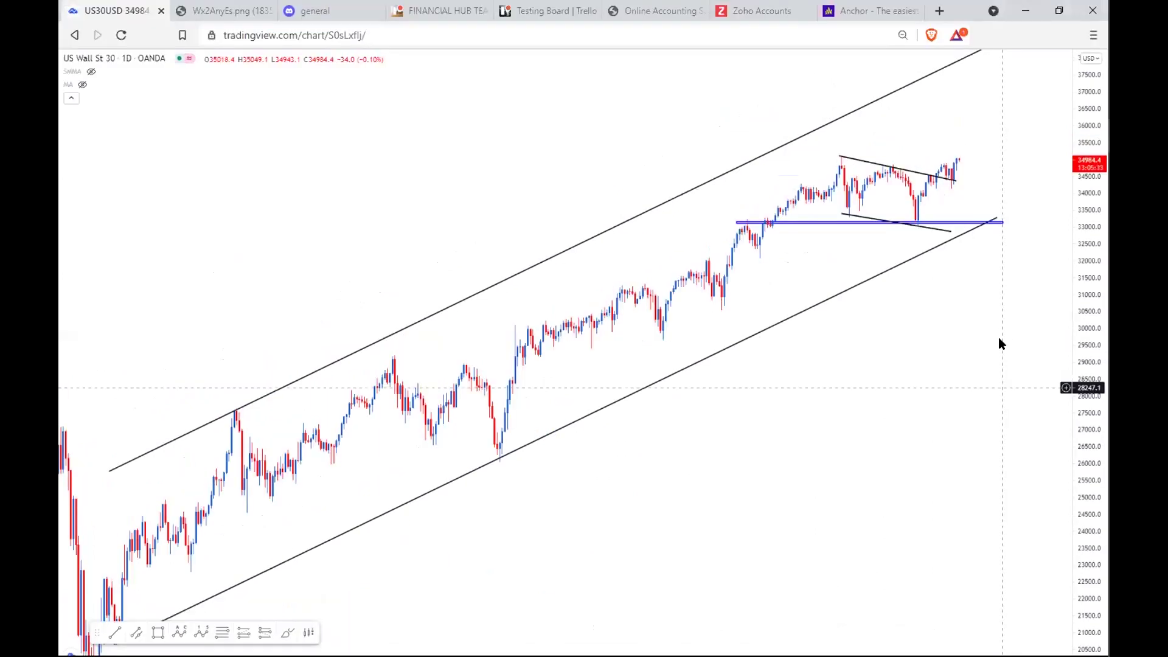
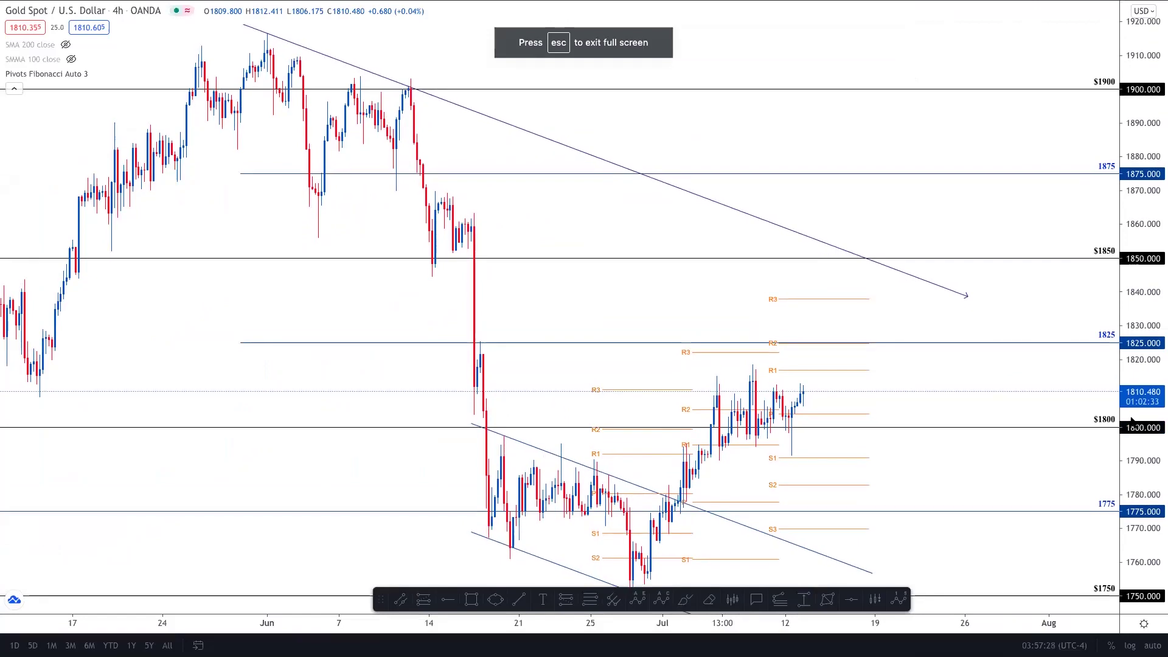
Step the gold chart through the daily to the weekly interval, fitting the ascending channel and long position in view
{"action": "key", "text": "Return"}
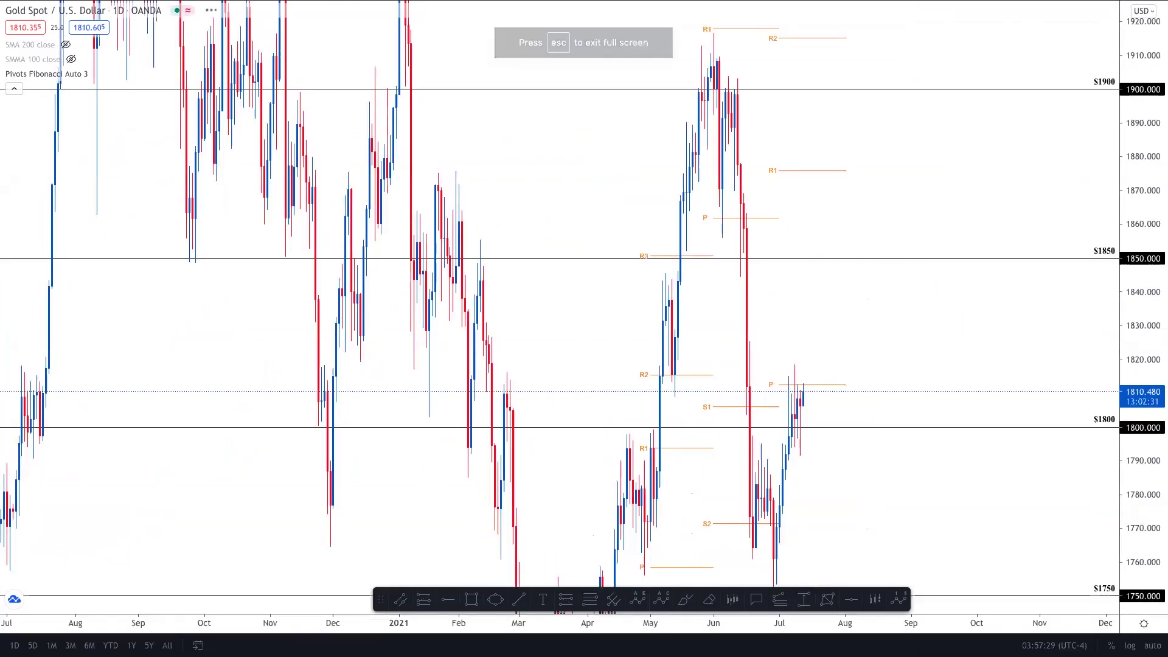
{"action": "left_click_drag", "start_coordinate": [1153, 339], "coordinate": [1159, 610]}
{"action": "left_click_drag", "start_coordinate": [1151, 329], "coordinate": [1161, 557]}
{"action": "left_click_drag", "start_coordinate": [1019, 500], "coordinate": [991, 506]}
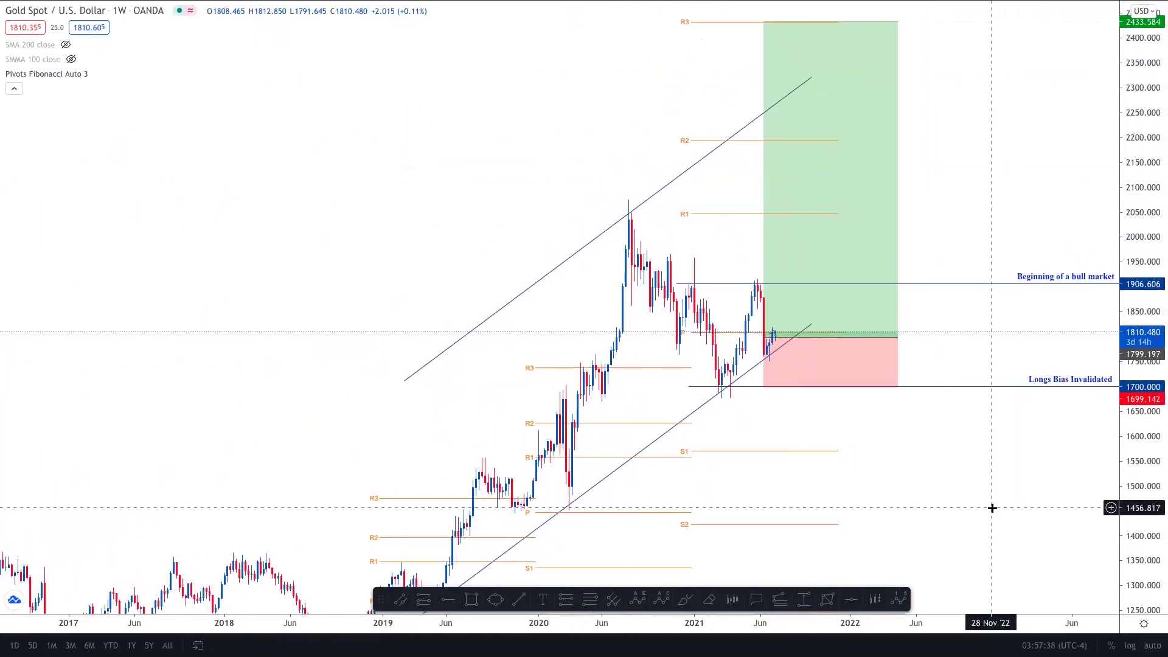
{"action": "left_click_drag", "start_coordinate": [1160, 399], "coordinate": [1160, 438]}
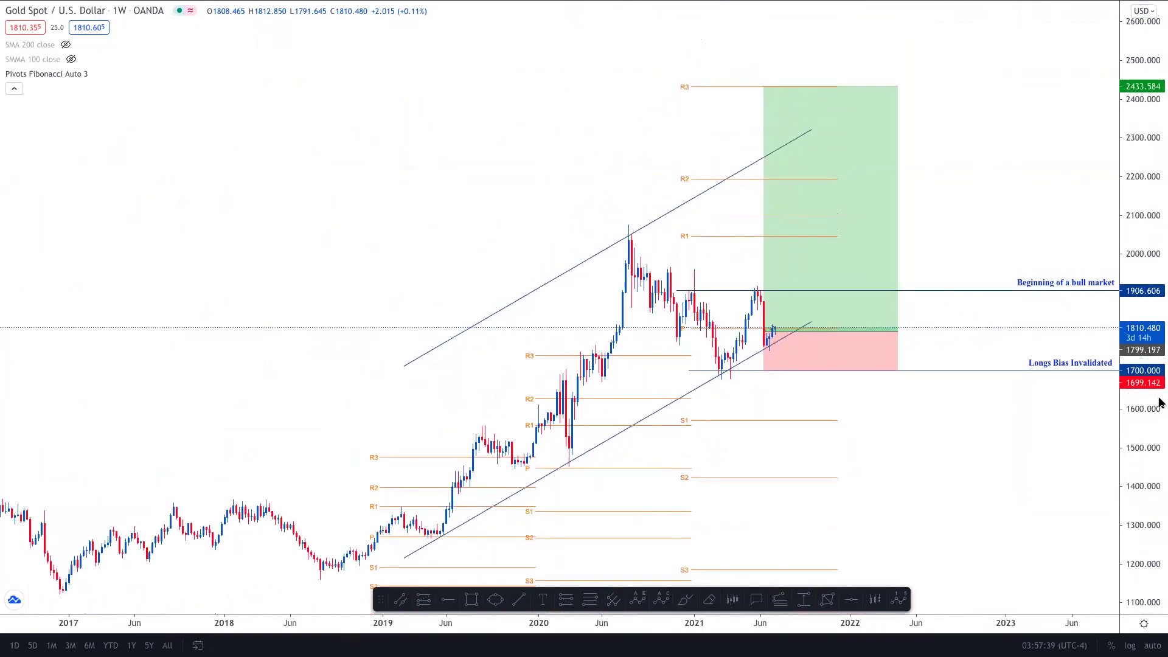
{"action": "left_click_drag", "start_coordinate": [797, 403], "coordinate": [764, 396]}
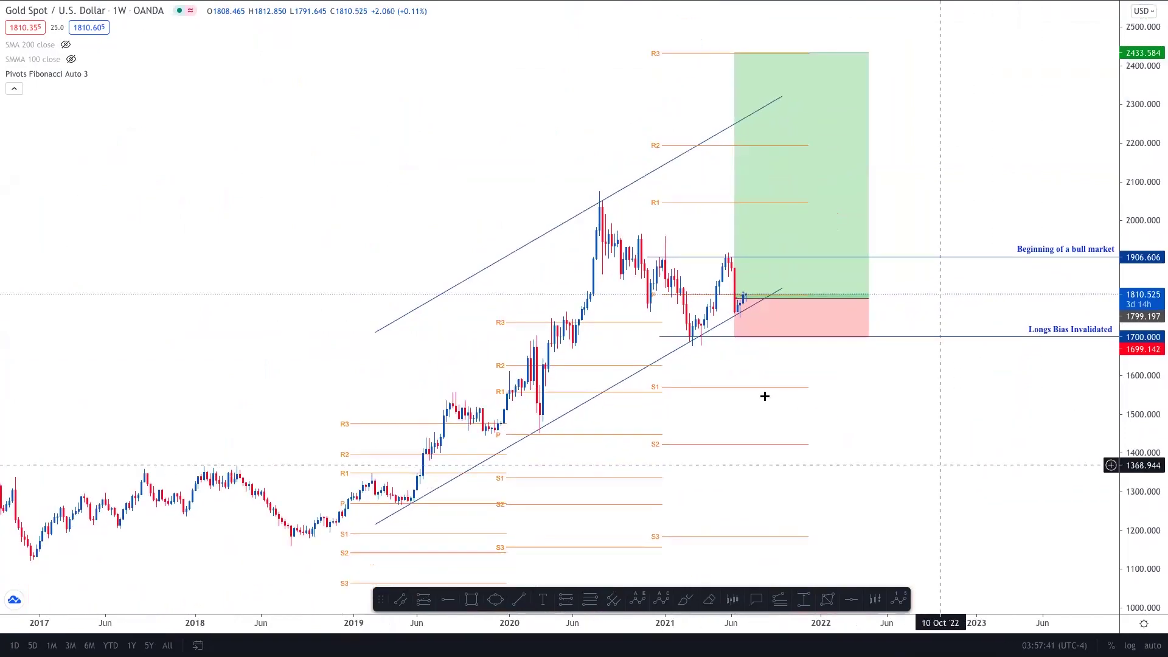
{"action": "scroll", "coordinate": [596, 234], "scroll_direction": "down", "scroll_amount": 1}
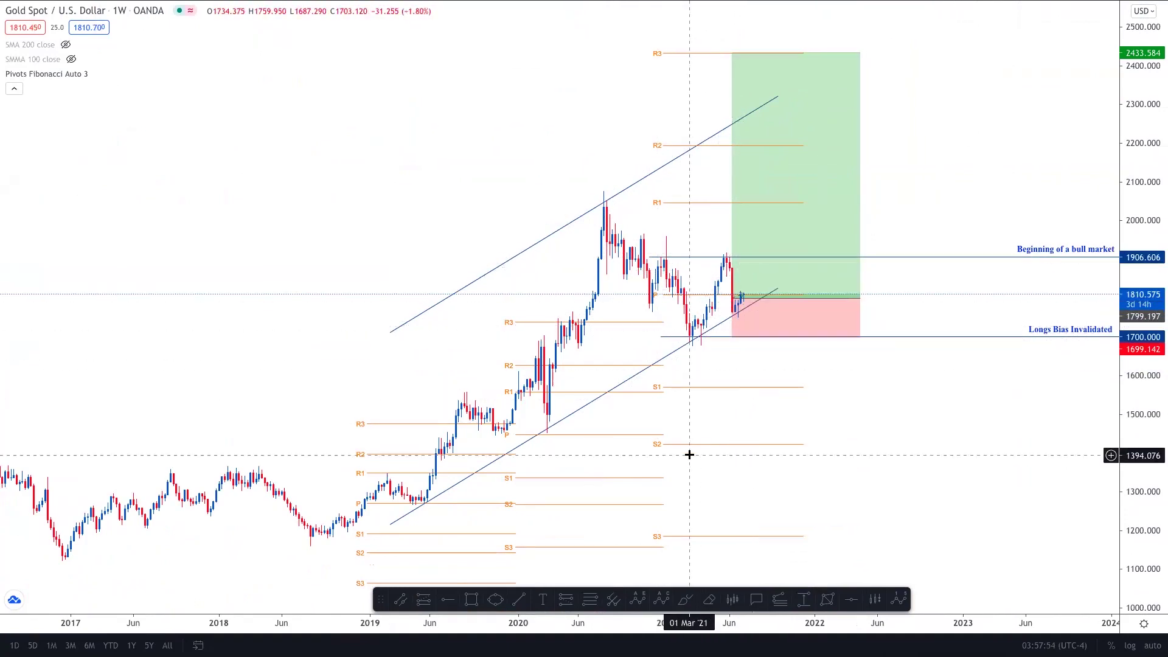
Examine gold's weekly price at the channel's lower boundary, the long position, and the bull market and longs-invalidated levels
{"action": "left_click_drag", "start_coordinate": [1129, 379], "coordinate": [782, 360]}
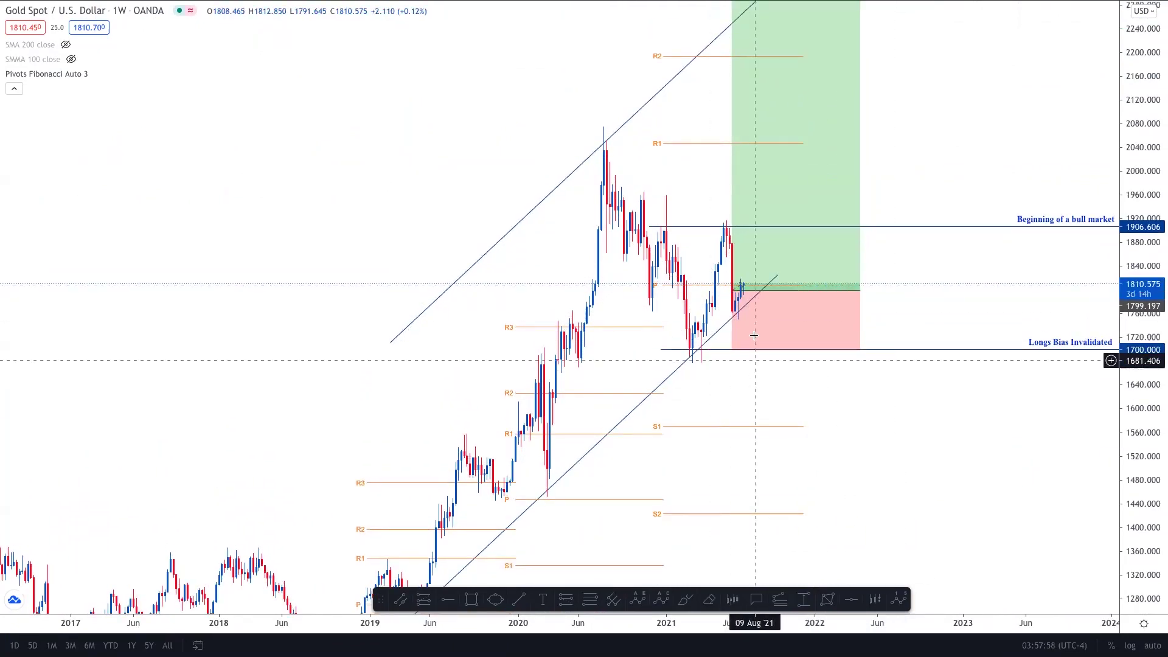
{"action": "left_click", "coordinate": [751, 312]}
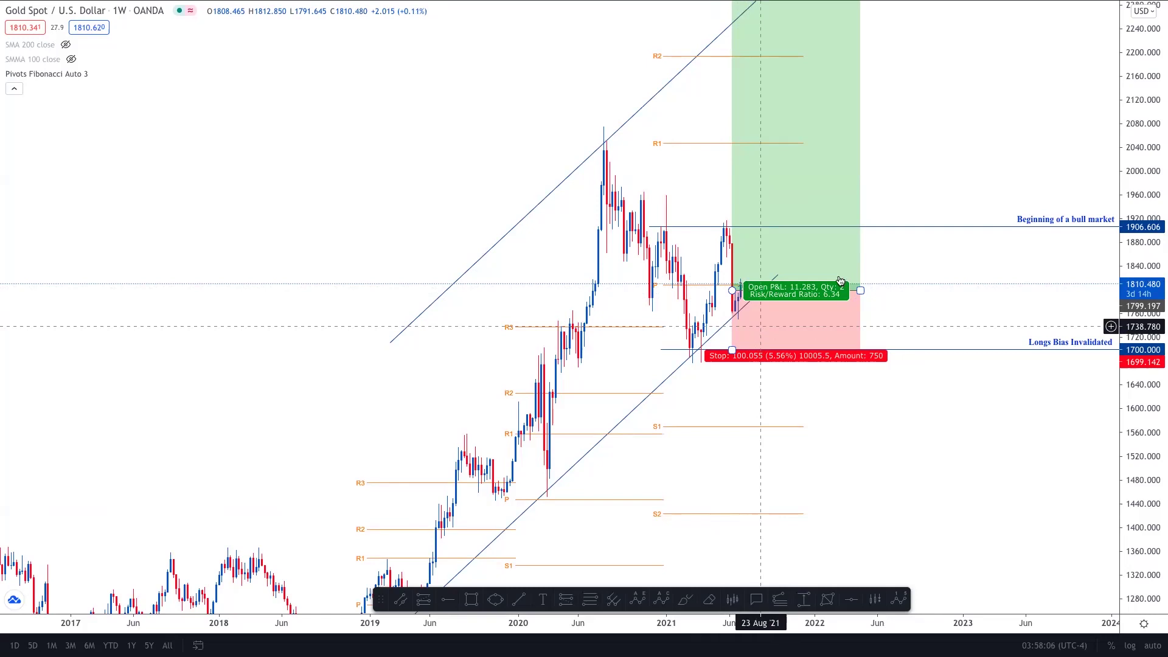
{"action": "left_click_drag", "start_coordinate": [1157, 265], "coordinate": [886, 432]}
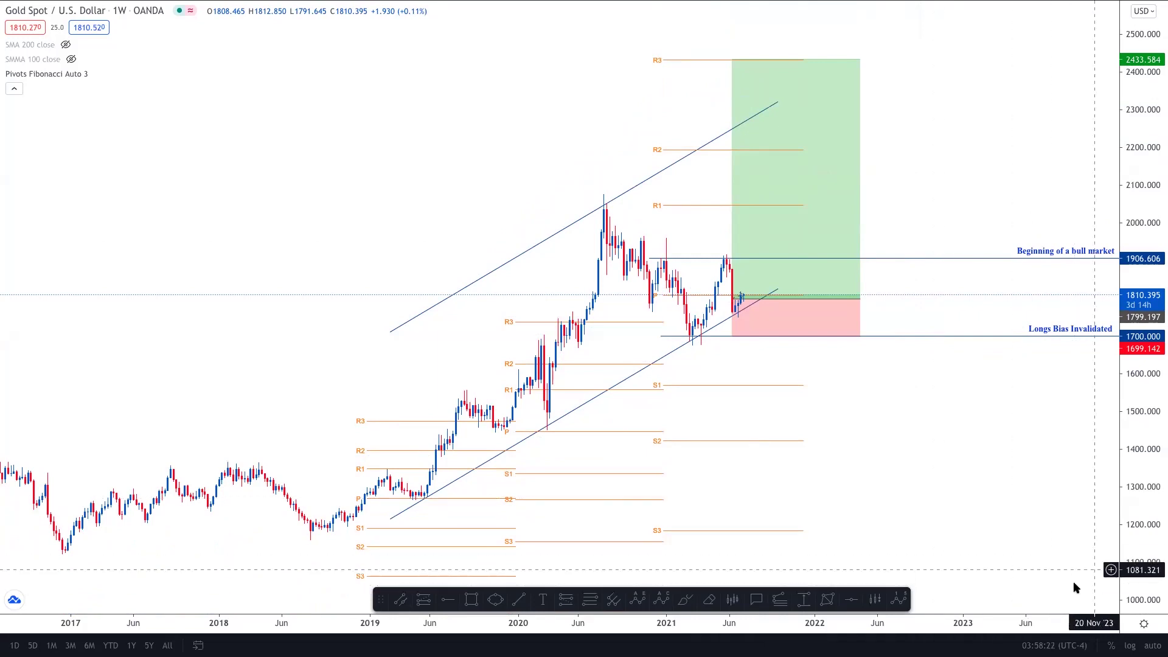
{"action": "left_click_drag", "start_coordinate": [1121, 507], "coordinate": [987, 430]}
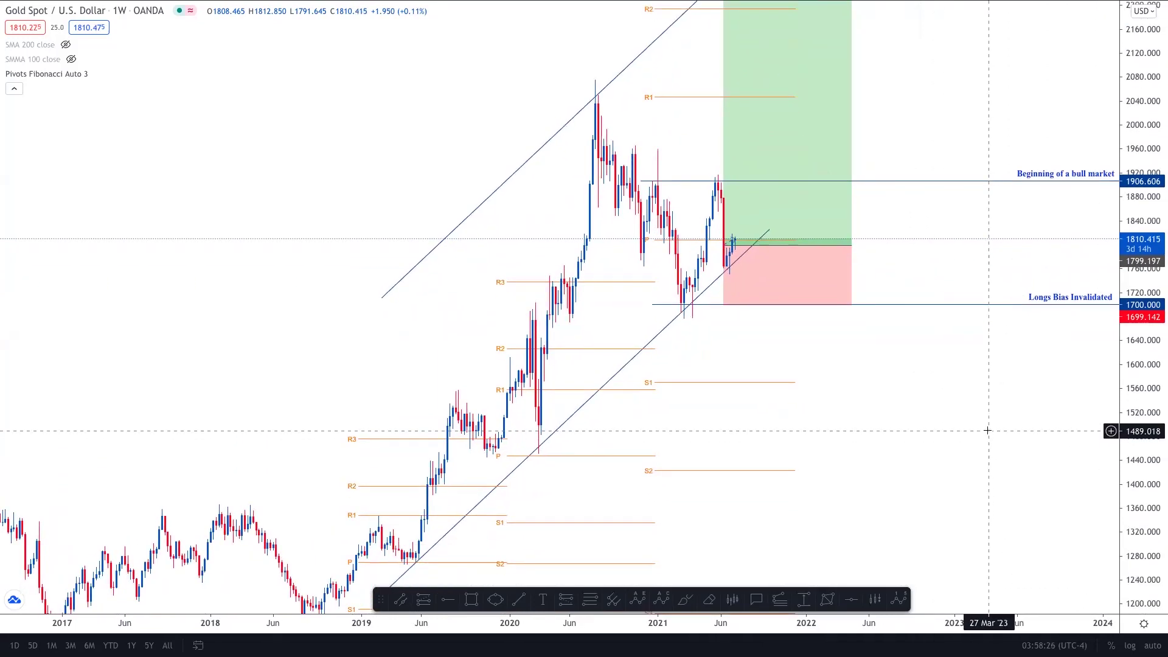
{"action": "left_click_drag", "start_coordinate": [1143, 365], "coordinate": [949, 428]}
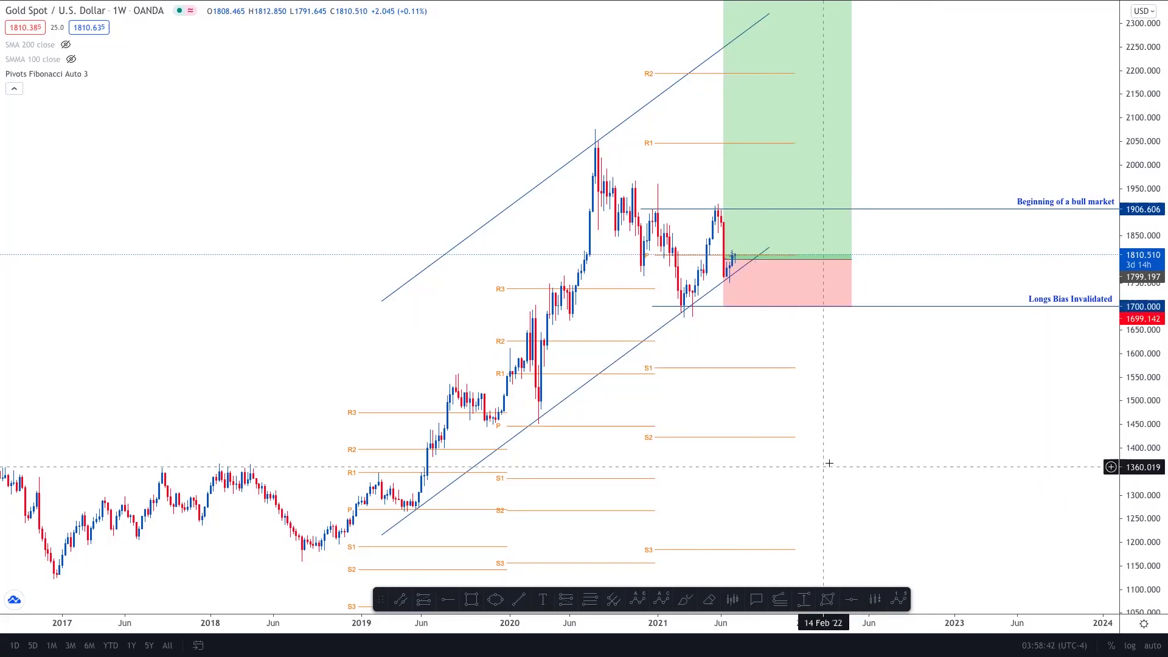
Switch gold to the 1-day interval and examine price between the converging trendlines and the horizontal levels from $1675 to $1950
{"action": "type", "text": "1D"}
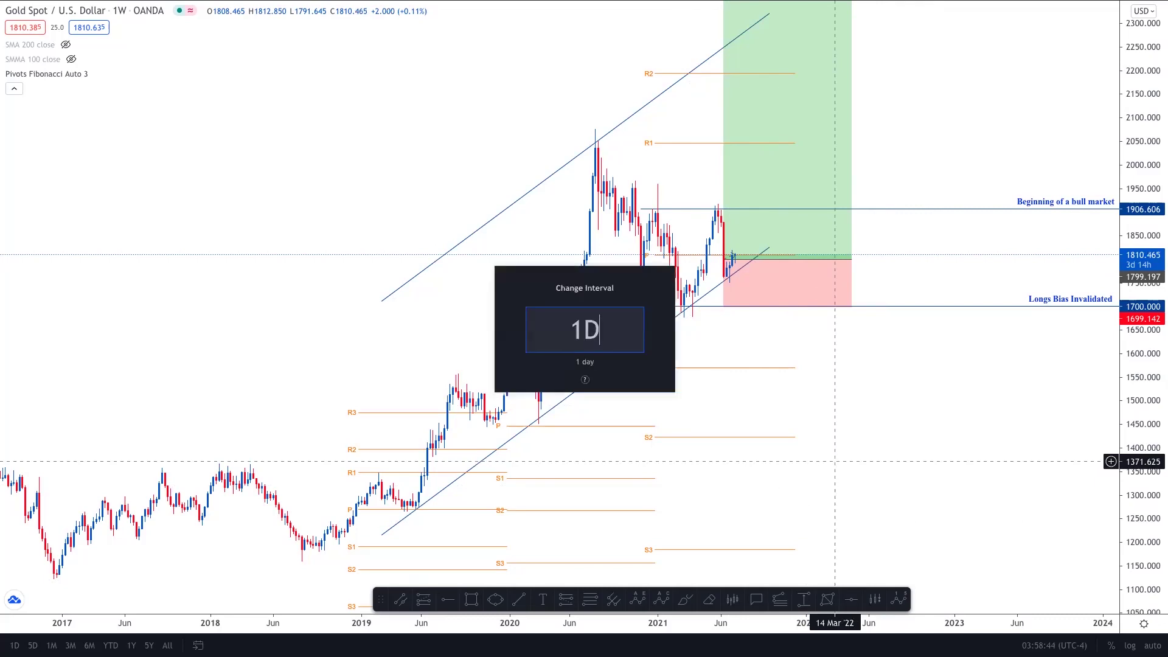
{"action": "key", "text": "Return"}
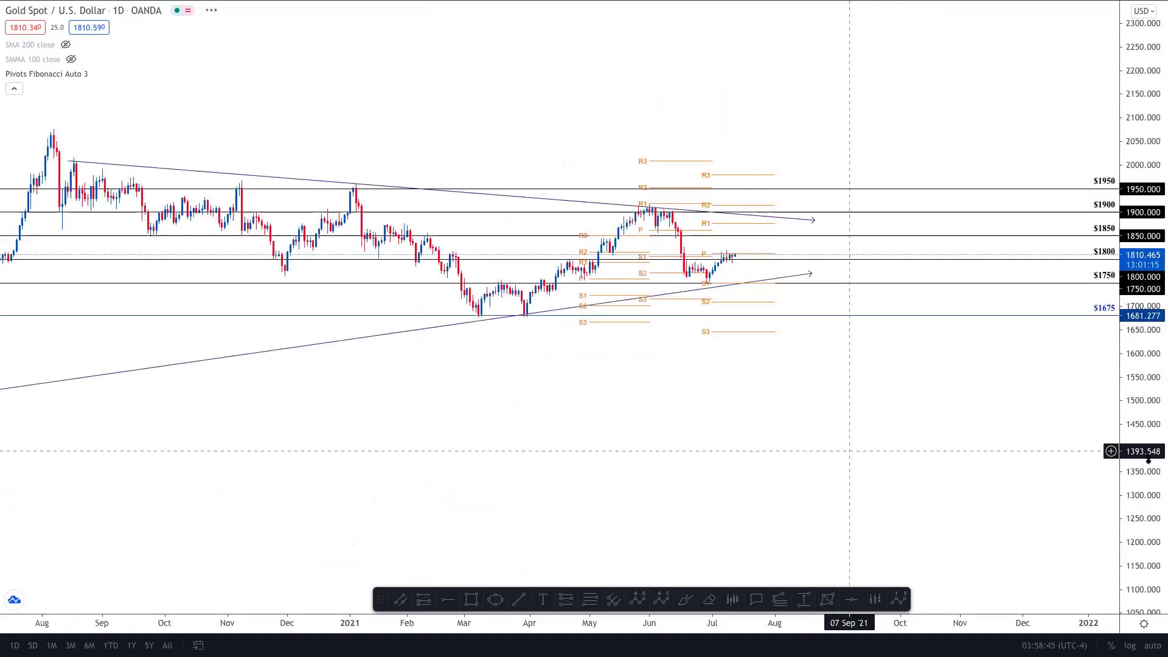
{"action": "left_click_drag", "start_coordinate": [876, 436], "coordinate": [962, 574]}
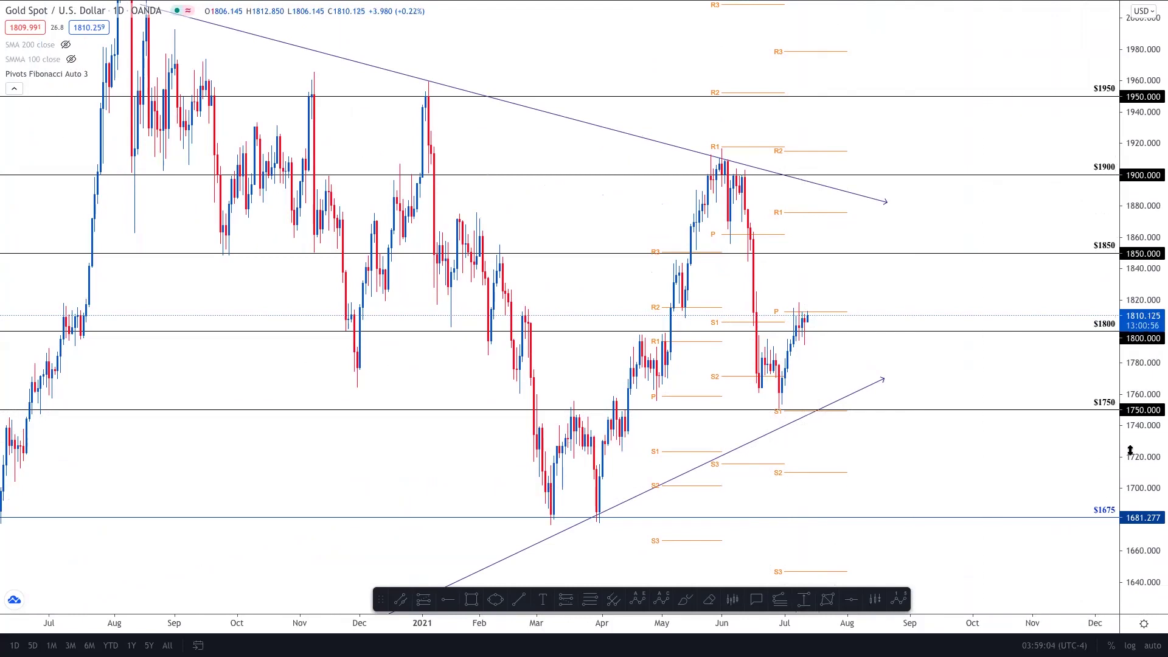
{"action": "left_click_drag", "start_coordinate": [1124, 431], "coordinate": [1123, 418]}
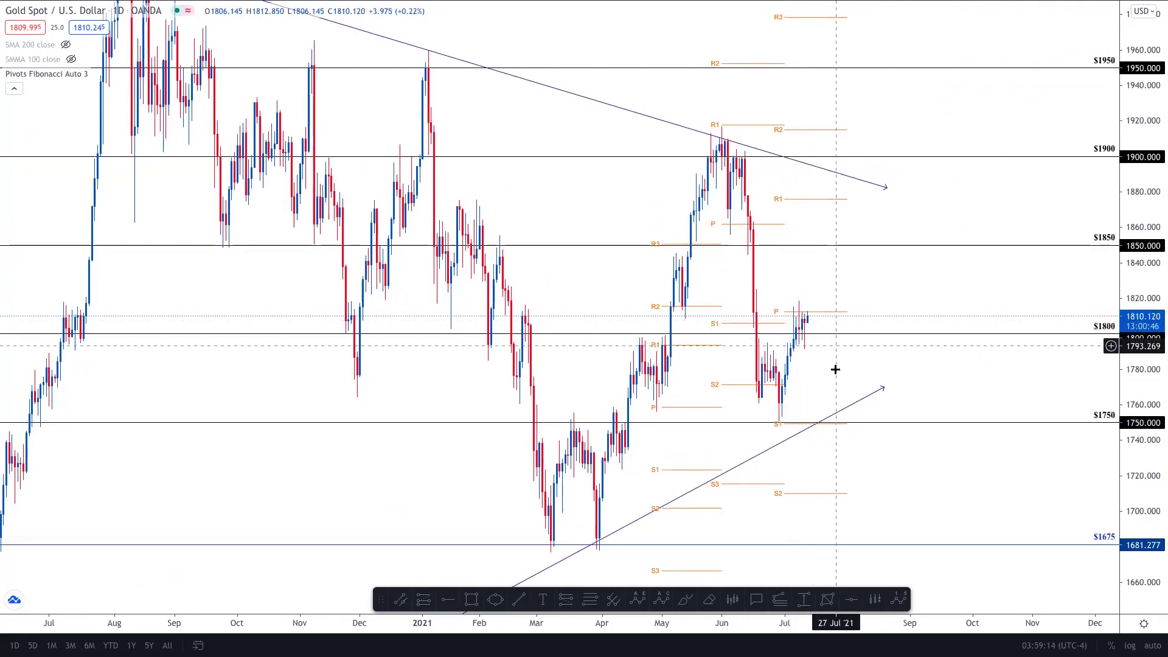
{"action": "left_click_drag", "start_coordinate": [1161, 375], "coordinate": [1161, 396]}
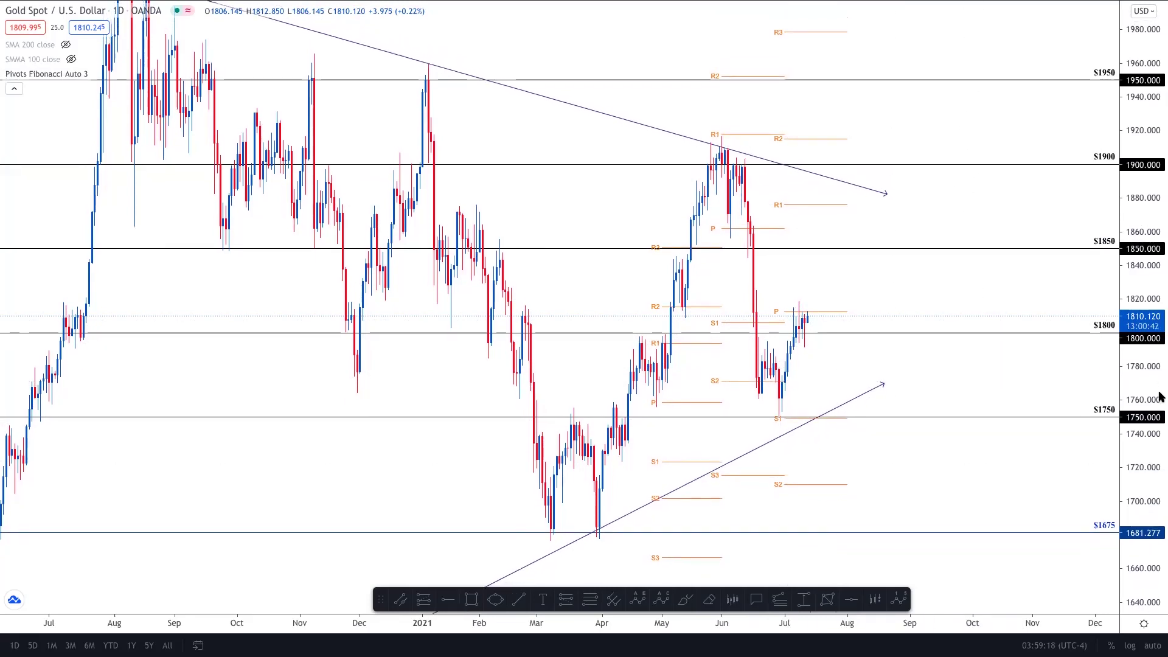
Switch gold to the 4-hour interval and fit the price scale around the small descending channel and recent price
{"action": "type", "text": "4h"}
{"action": "key", "text": "Return"}
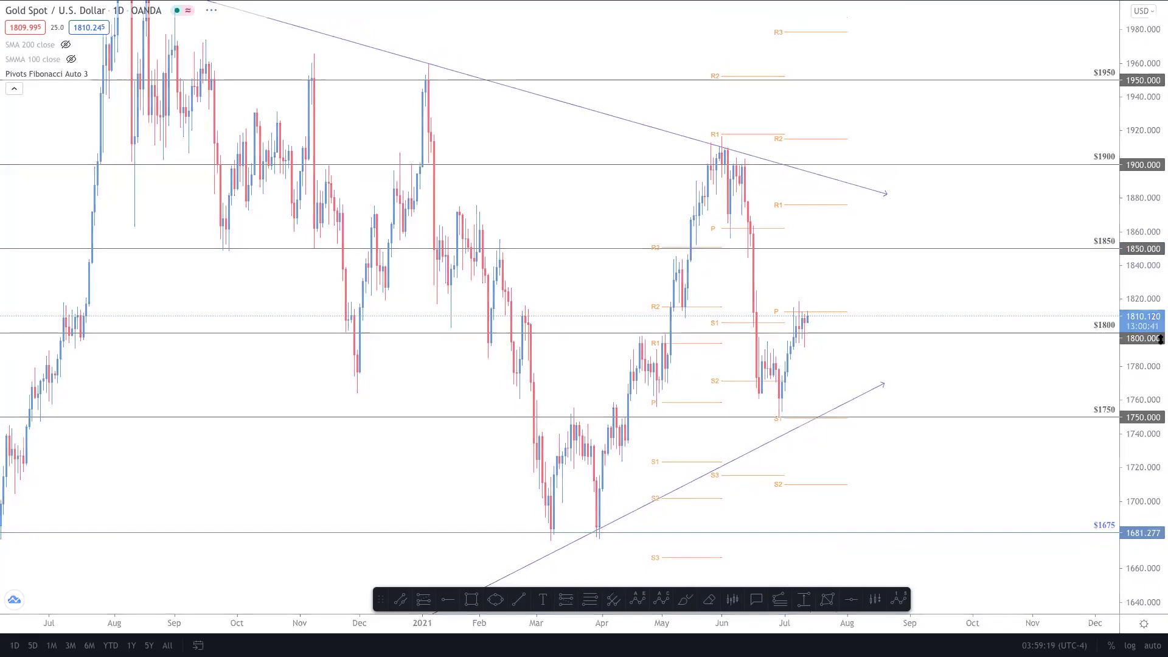
{"action": "left_click_drag", "start_coordinate": [1122, 468], "coordinate": [1105, 396]}
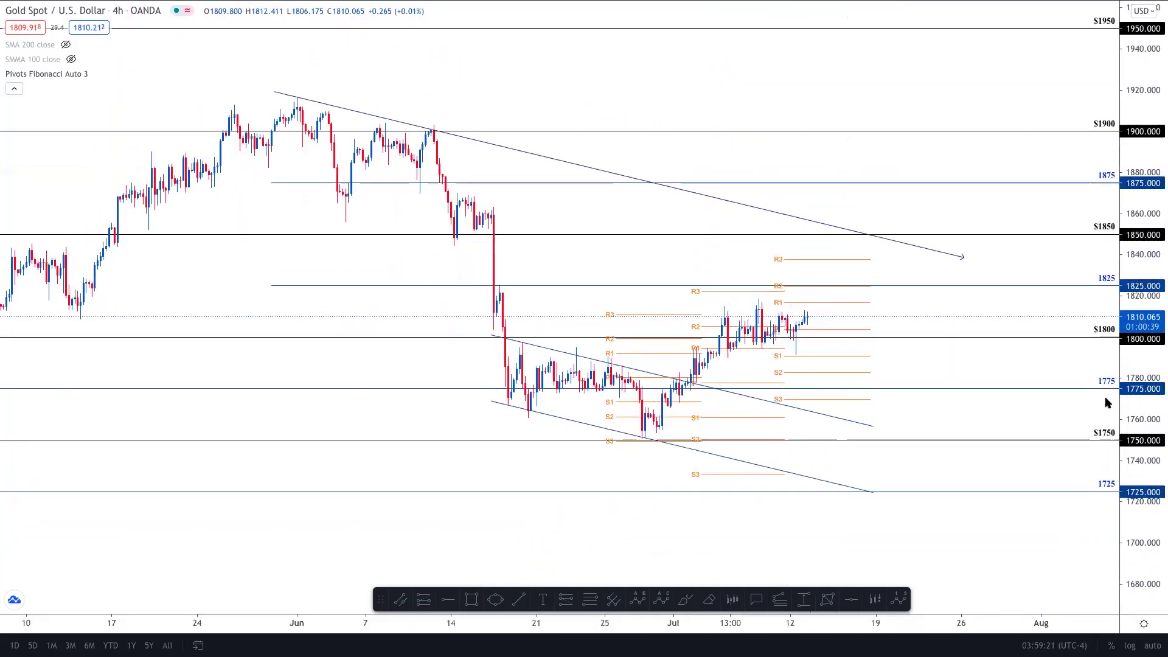
{"action": "left_click_drag", "start_coordinate": [1037, 637], "coordinate": [960, 414]}
{"action": "left_click_drag", "start_coordinate": [585, 462], "coordinate": [563, 368]}
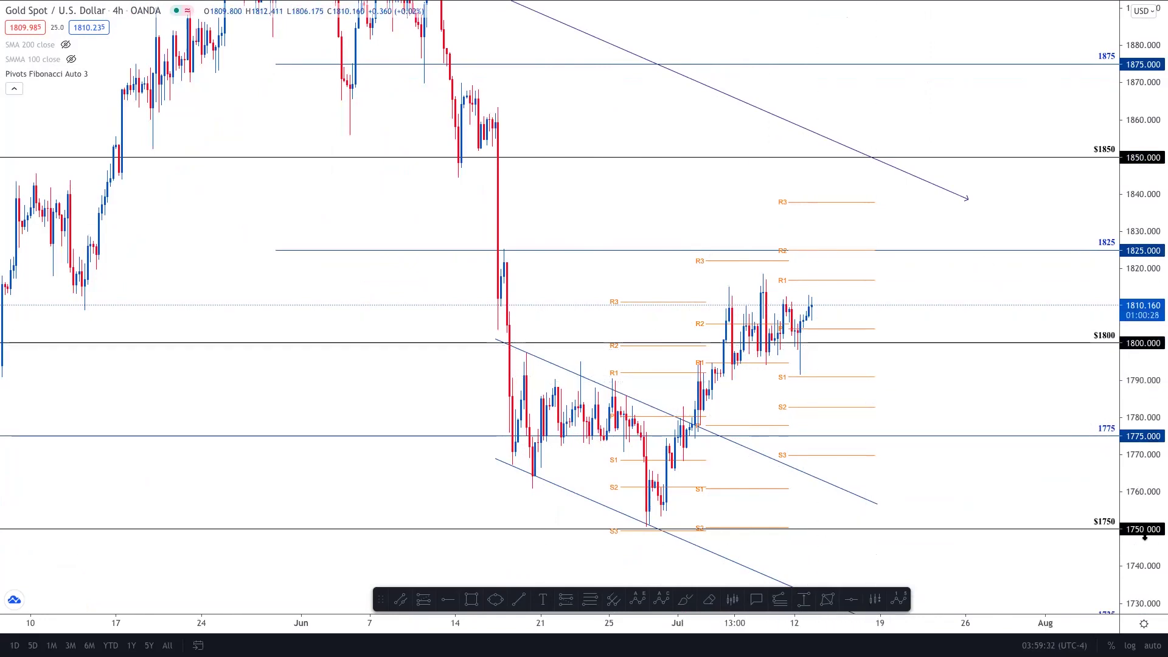
Examine gold's 4-hour price between the $1800 and 1825 levels and where the descending trendline meets $1850
{"action": "left_click_drag", "start_coordinate": [1151, 520], "coordinate": [771, 345]}
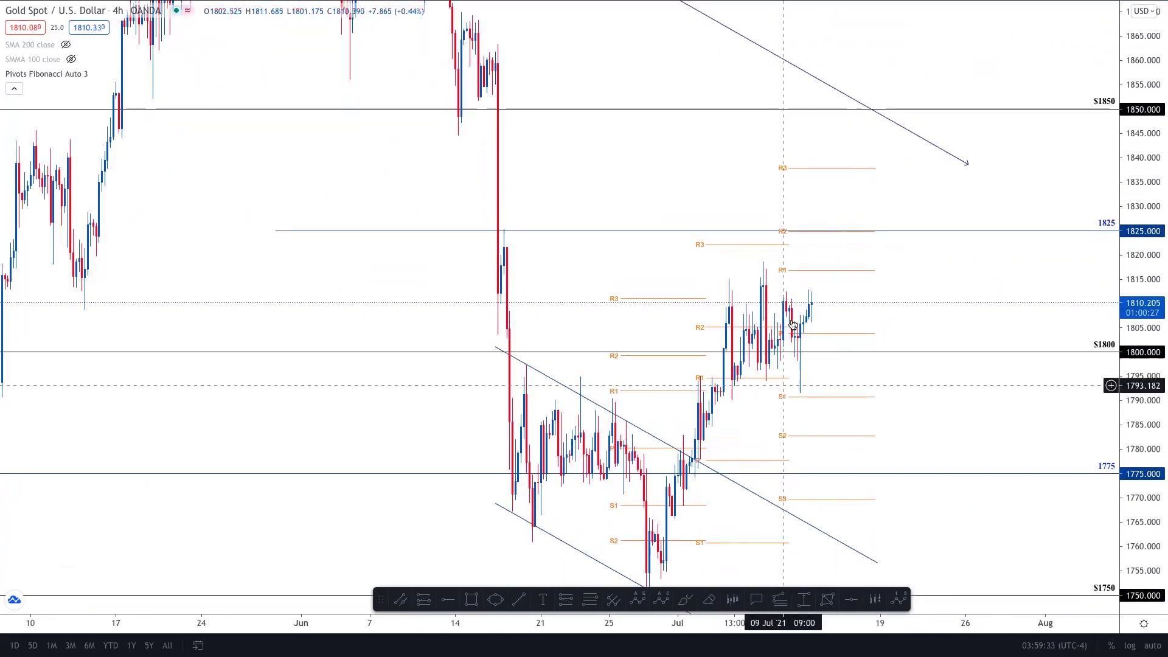
{"action": "left_click", "coordinate": [877, 110]}
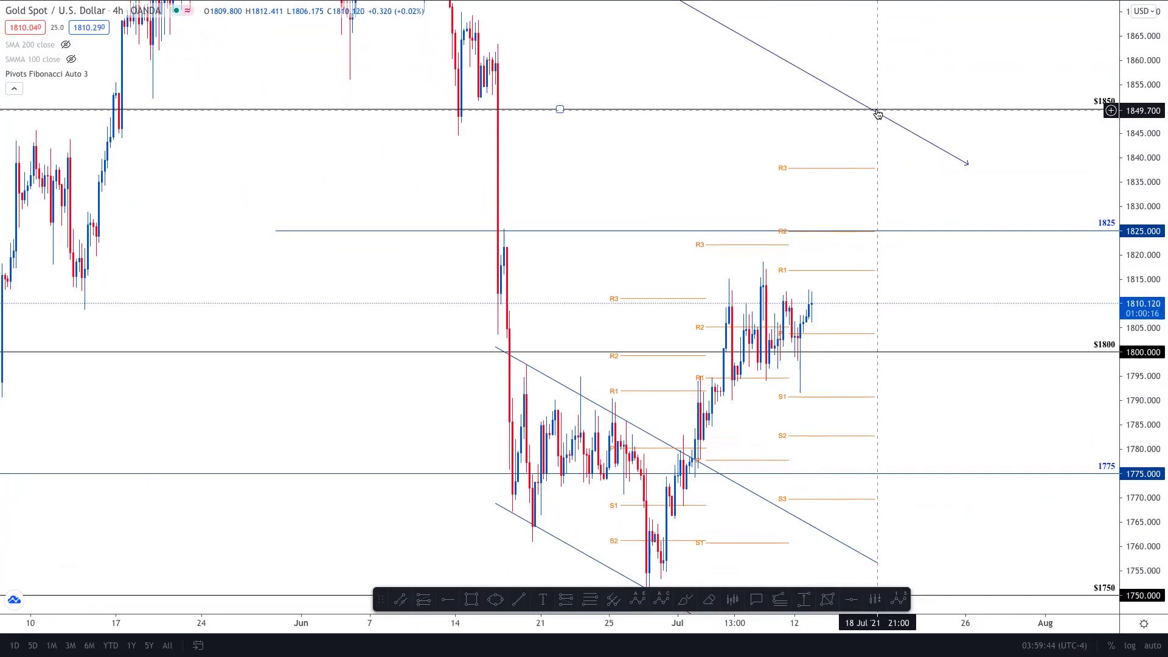
{"action": "left_click_drag", "start_coordinate": [1142, 300], "coordinate": [1143, 345]}
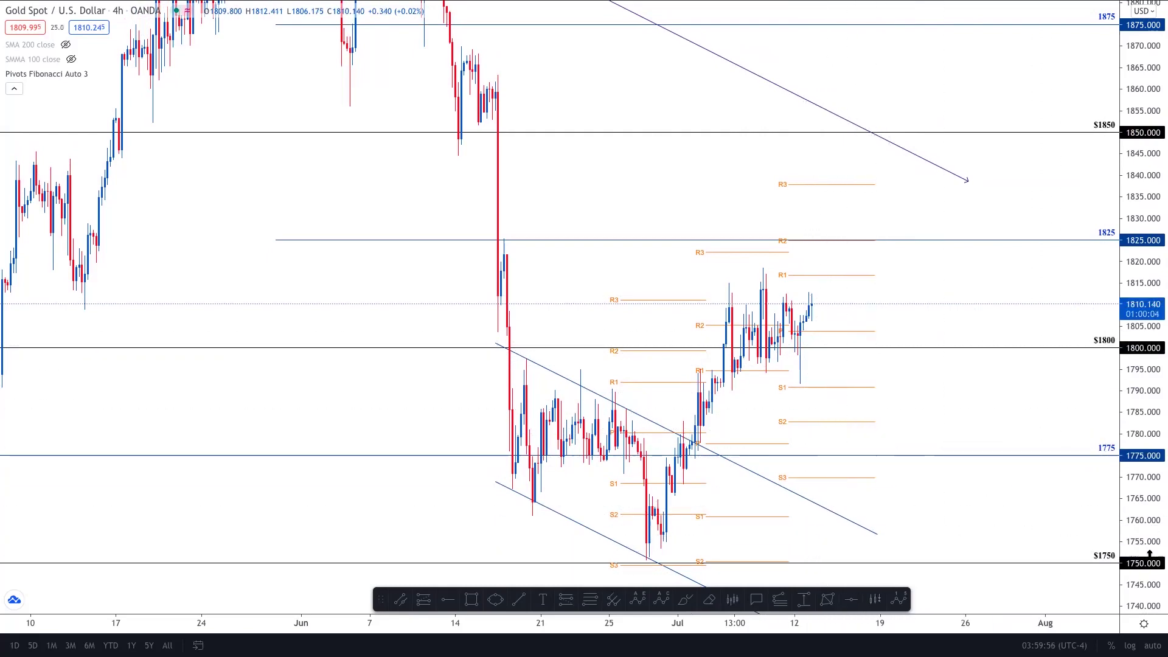
{"action": "left_click_drag", "start_coordinate": [1147, 549], "coordinate": [1149, 551]}
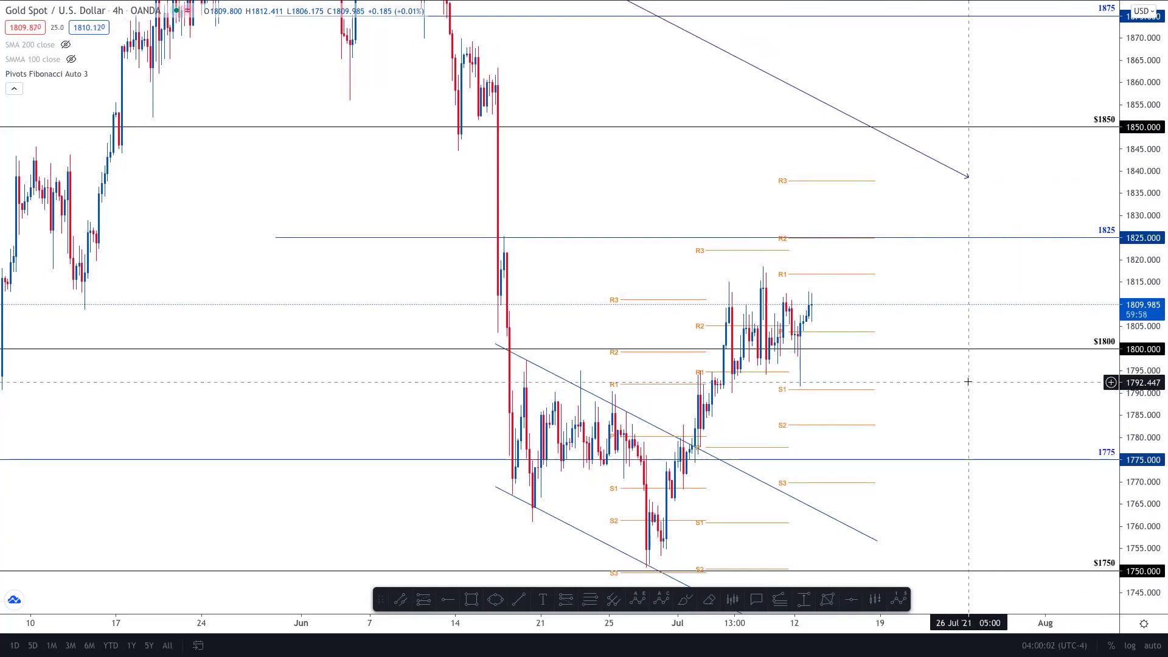
Open the WTI crude oil chart on the 1-day interval and examine its ascending channel and the light-blue horizontal zone
{"action": "key", "text": "Down"}
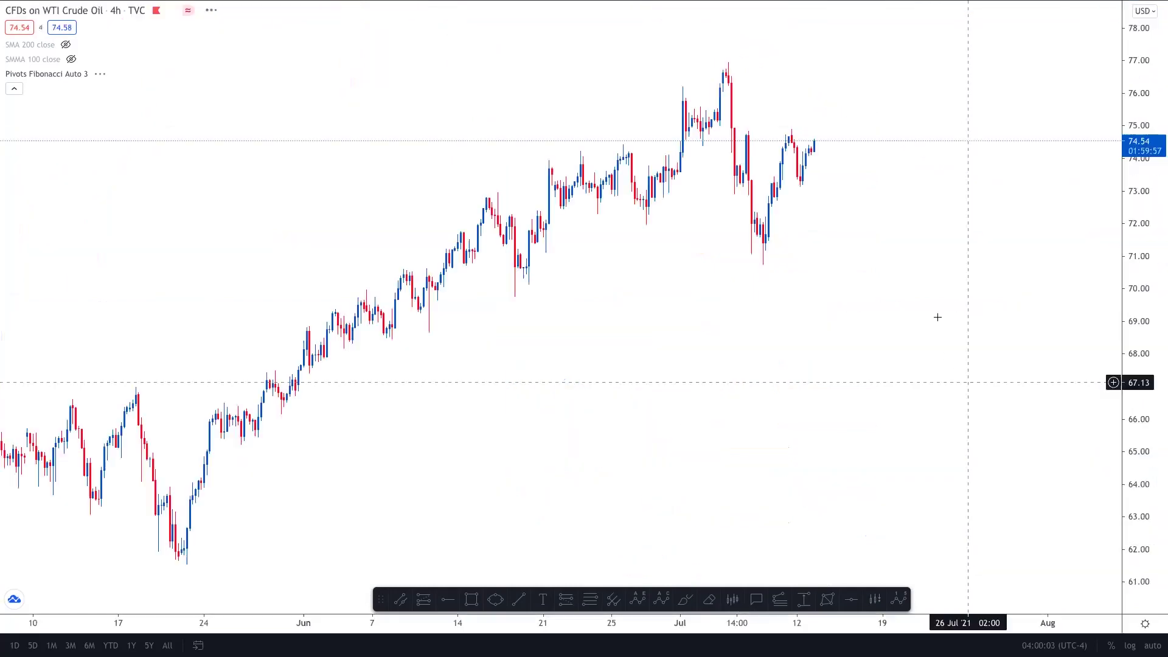
{"action": "left_click_drag", "start_coordinate": [1135, 329], "coordinate": [1118, 394]}
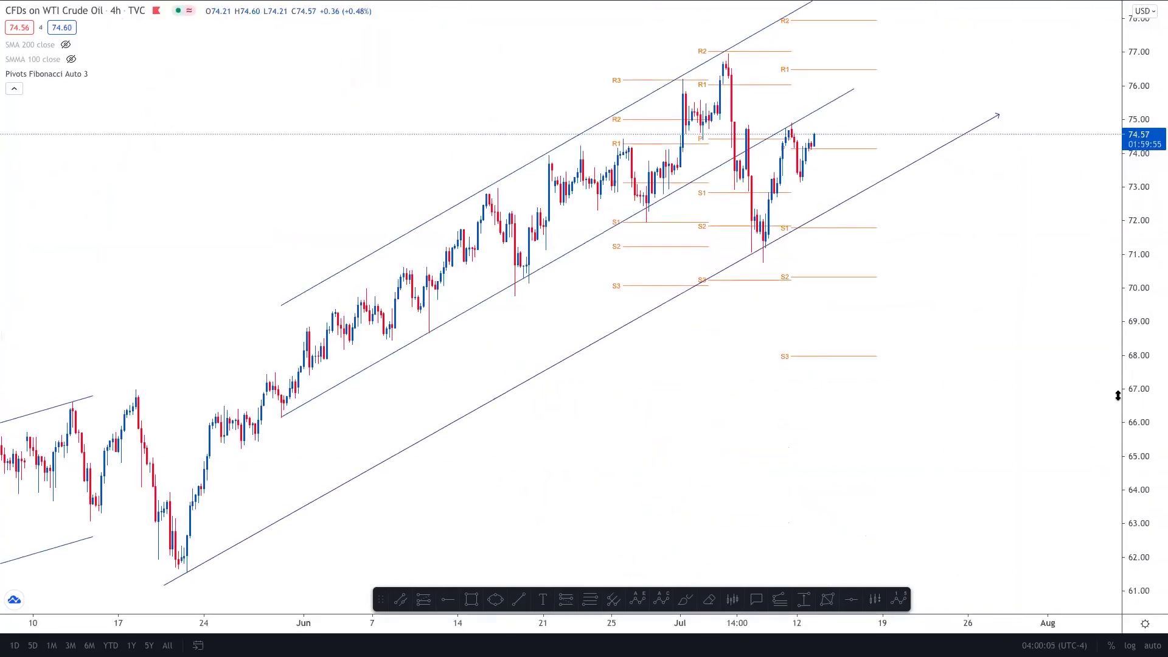
{"action": "type", "text": "1d"}
{"action": "key", "text": "Return"}
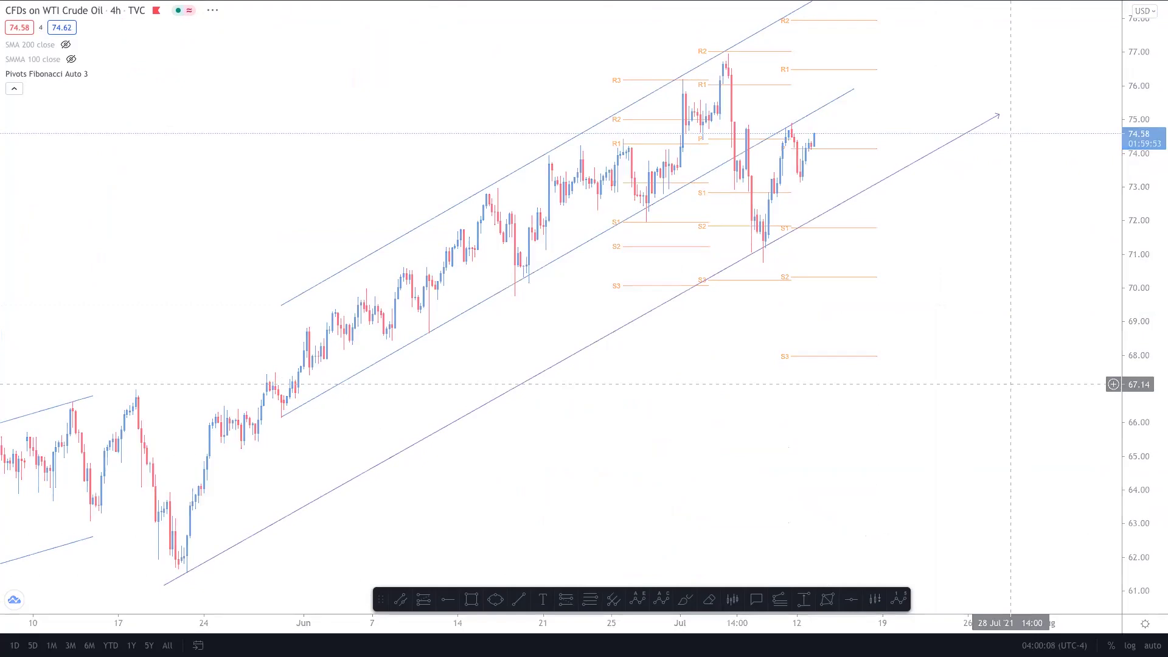
{"action": "left_click_drag", "start_coordinate": [1161, 226], "coordinate": [1161, 516]}
{"action": "left_click_drag", "start_coordinate": [1080, 451], "coordinate": [1026, 414]}
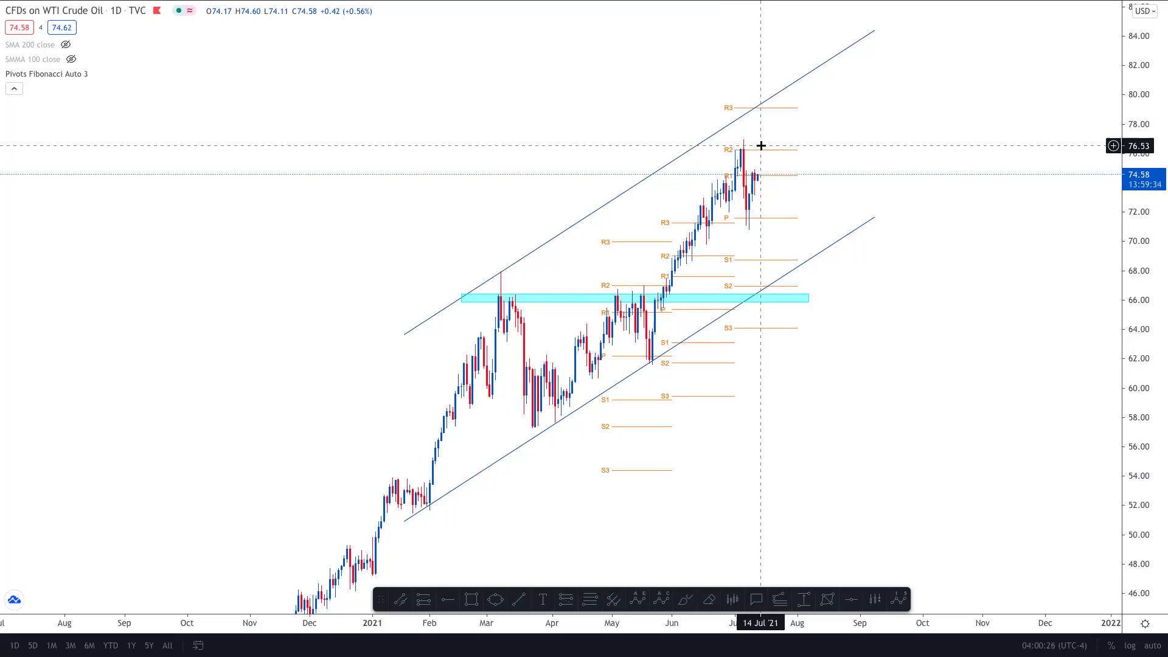
{"action": "left_click_drag", "start_coordinate": [1142, 394], "coordinate": [1132, 317]}
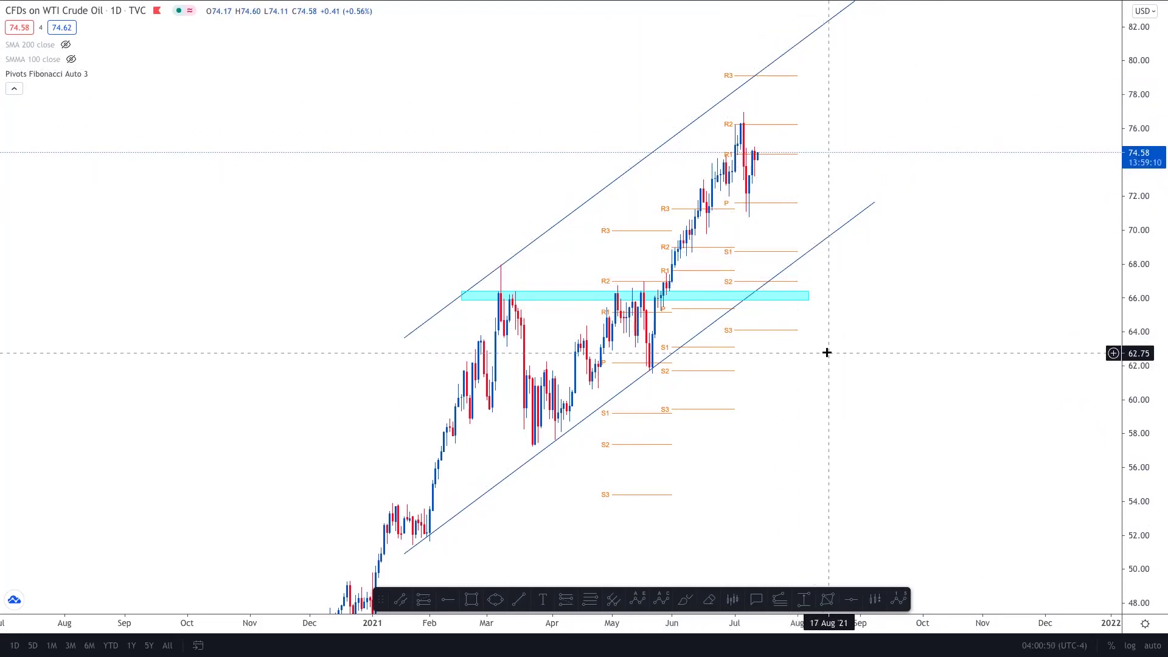
Switch WTI crude oil to the 4-hour interval and fit its price scale to the ascending channel and lower trendline
{"action": "type", "text": "4h"}
{"action": "key", "text": "Return"}
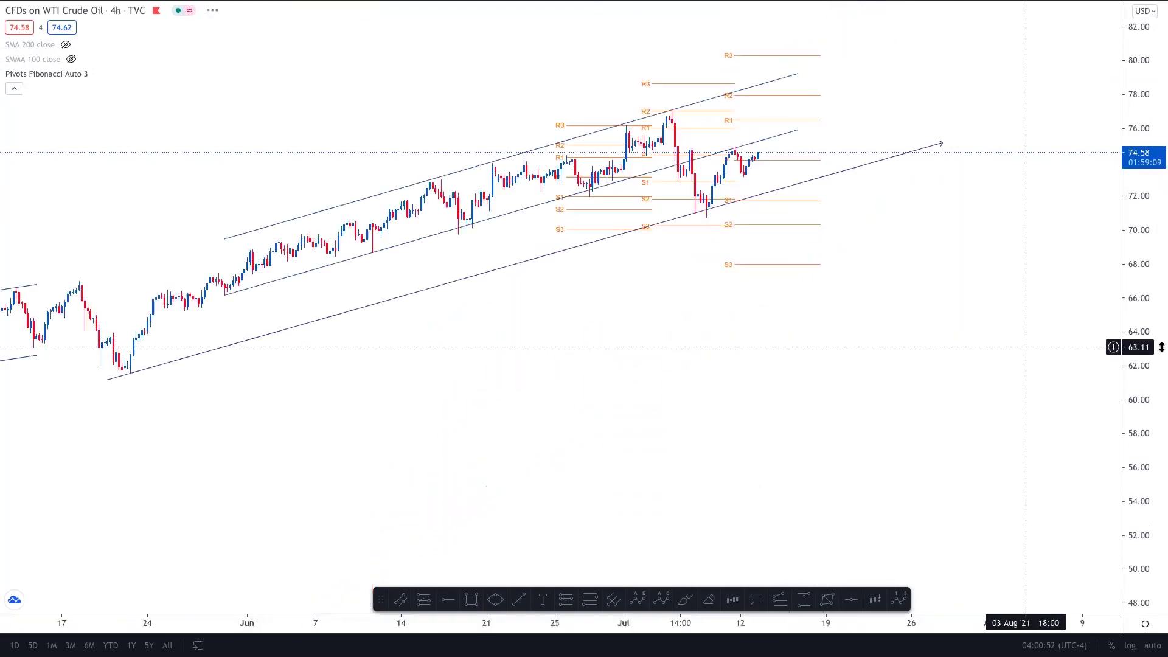
{"action": "left_click_drag", "start_coordinate": [1141, 428], "coordinate": [1095, 173]}
{"action": "left_click_drag", "start_coordinate": [984, 275], "coordinate": [986, 409]}
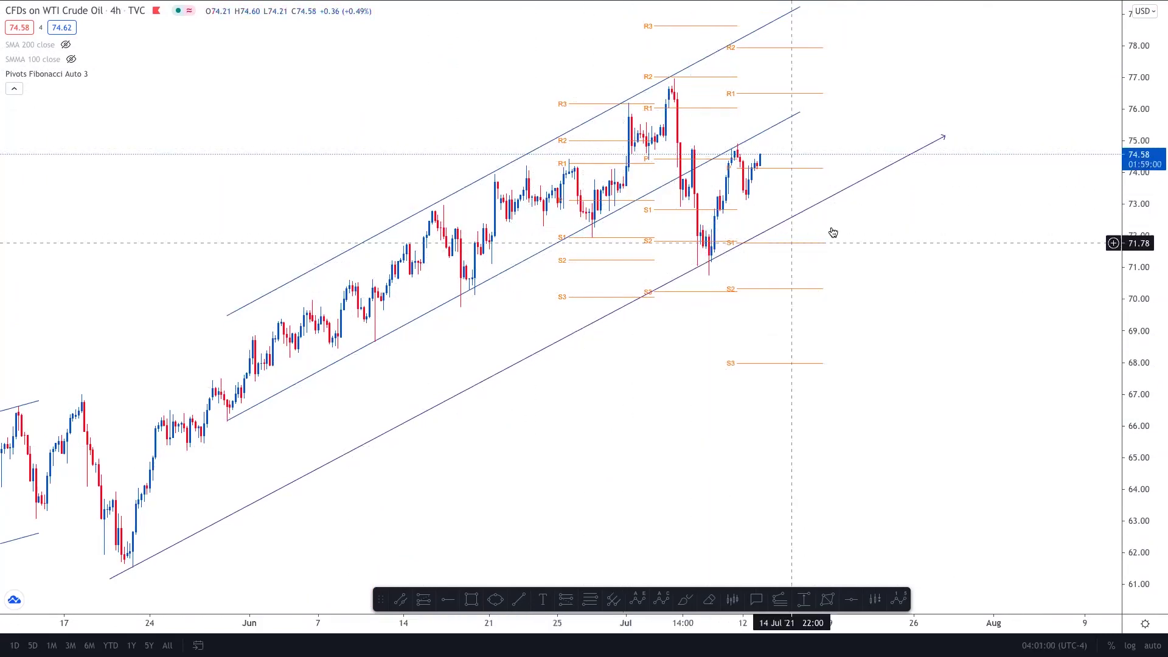
Examine crude oil's July price between the ascending channel's lower boundary and the outer trendline, and leave full screen
{"action": "left_click_drag", "start_coordinate": [835, 337], "coordinate": [764, 209]}
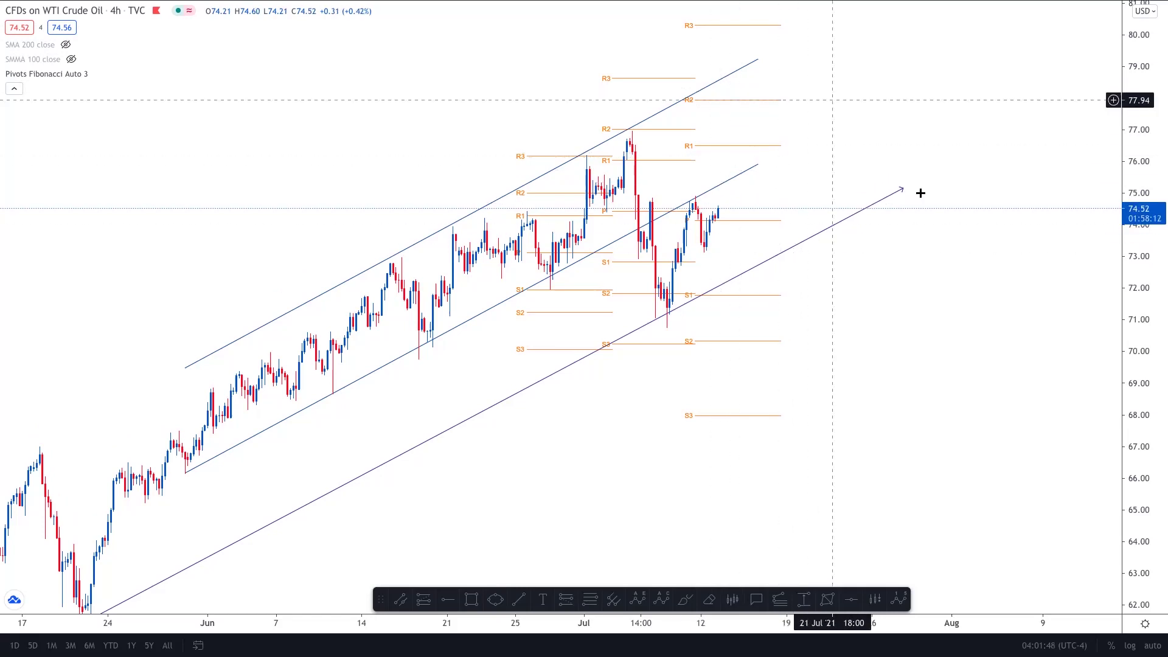
{"action": "left_click_drag", "start_coordinate": [1132, 363], "coordinate": [1125, 332]}
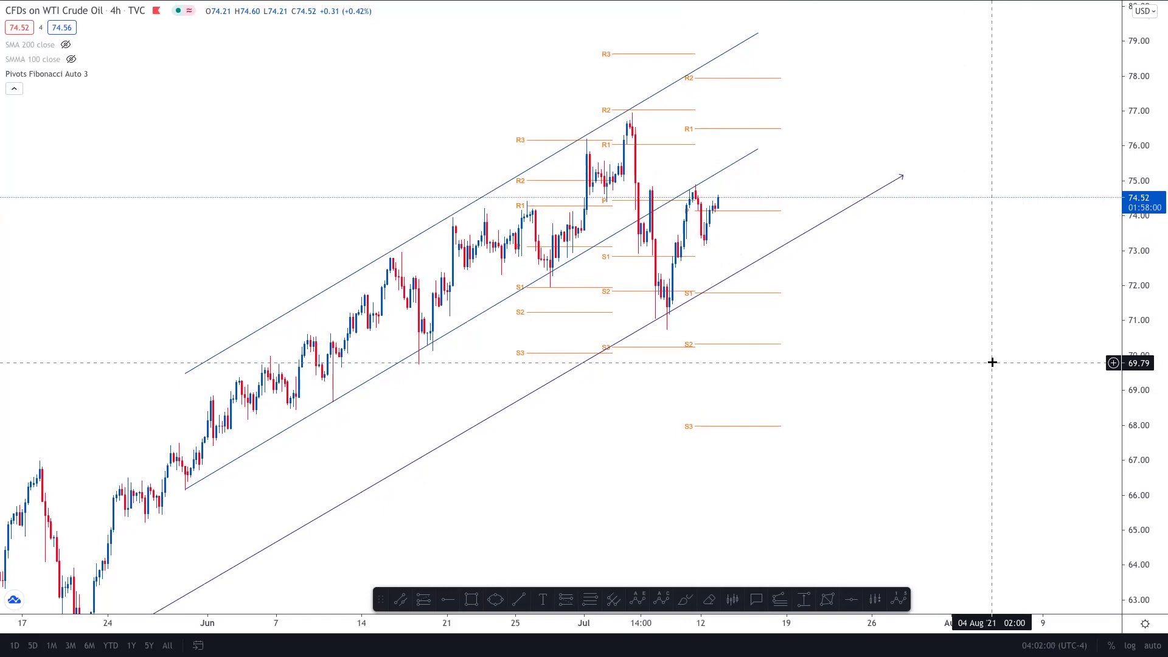
{"action": "left_click_drag", "start_coordinate": [1136, 246], "coordinate": [1137, 248]}
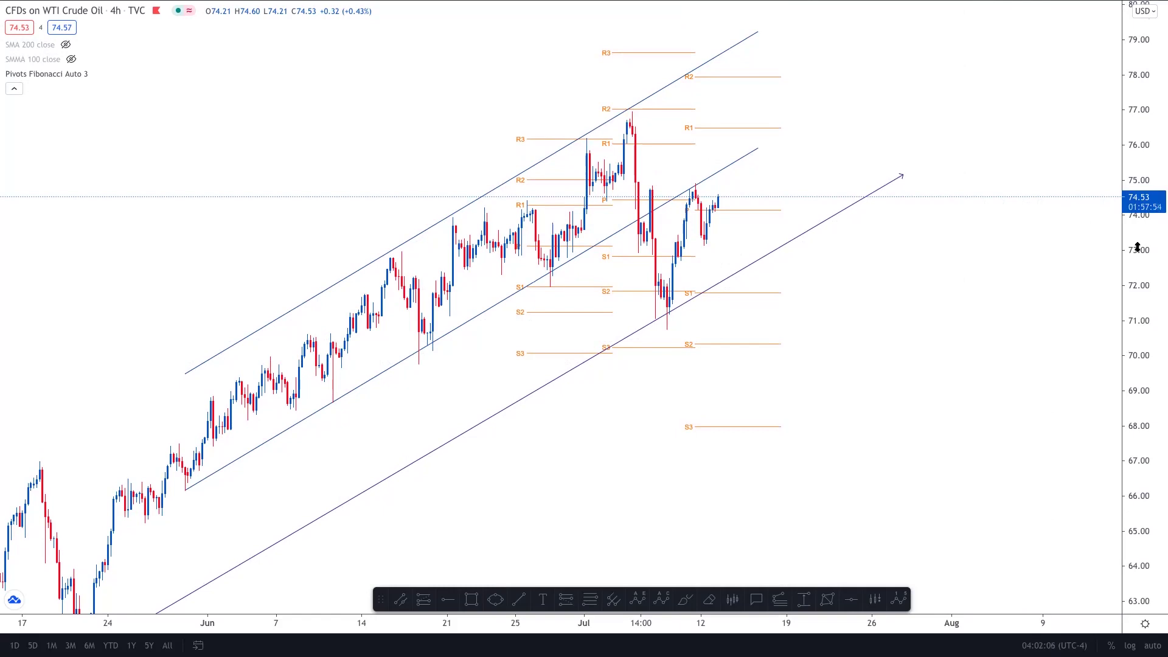
{"action": "key", "text": "Escape"}
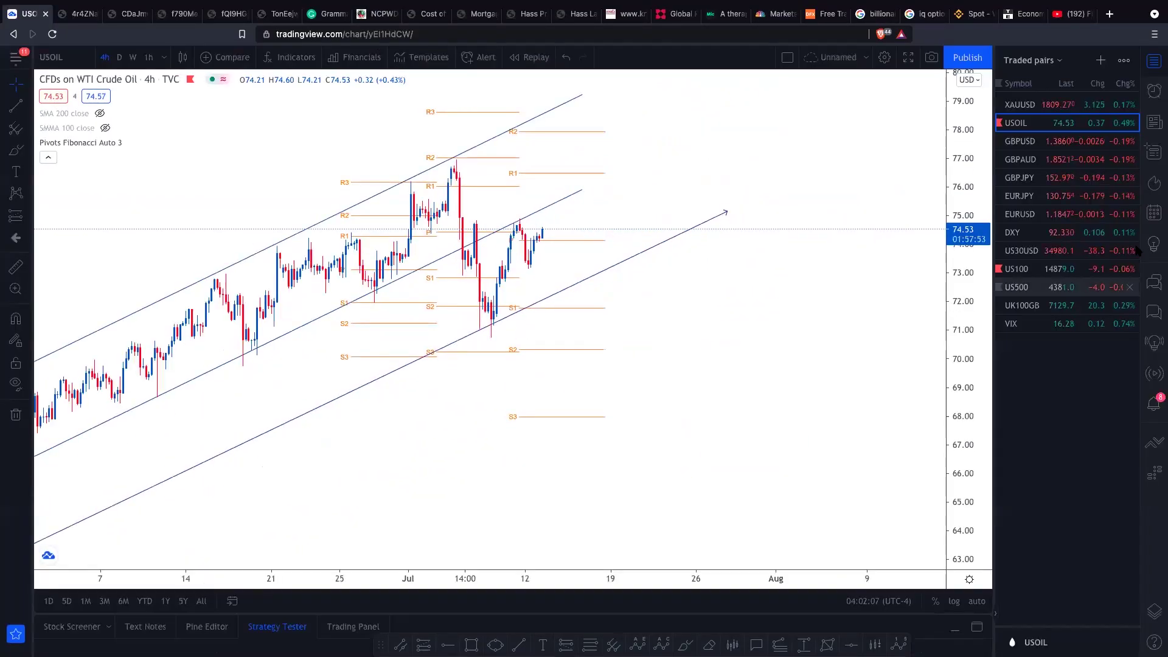
Open the GBPUSD chart from the watchlist and show it in full screen
{"action": "left_click", "coordinate": [1019, 141]}
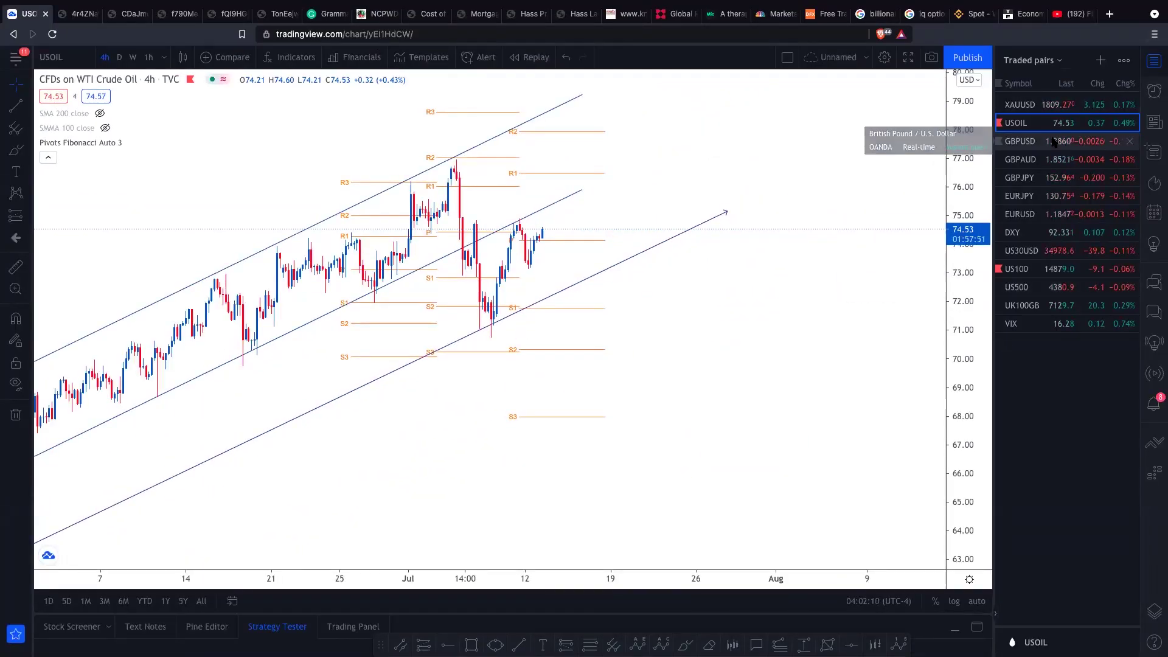
{"action": "left_click", "coordinate": [907, 57]}
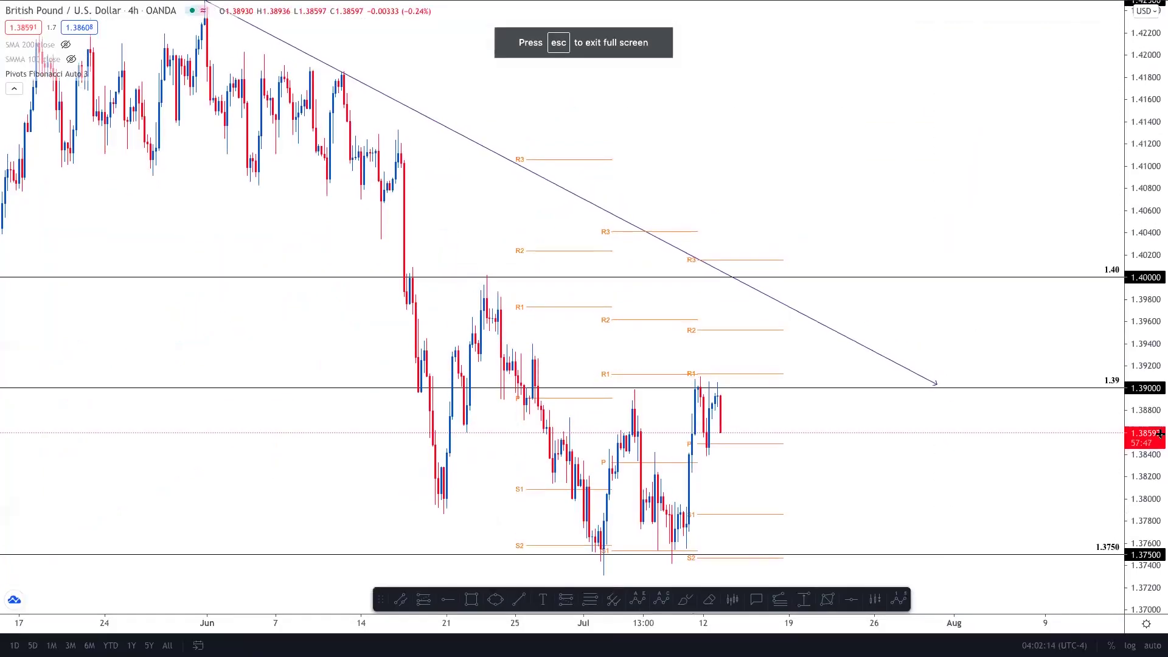
Switch GBPUSD to the 1-day interval and stretch its price scale to examine the horizontal levels from 1.3750 to 1.45
{"action": "type", "text": "1"}
{"action": "key", "text": "Return"}
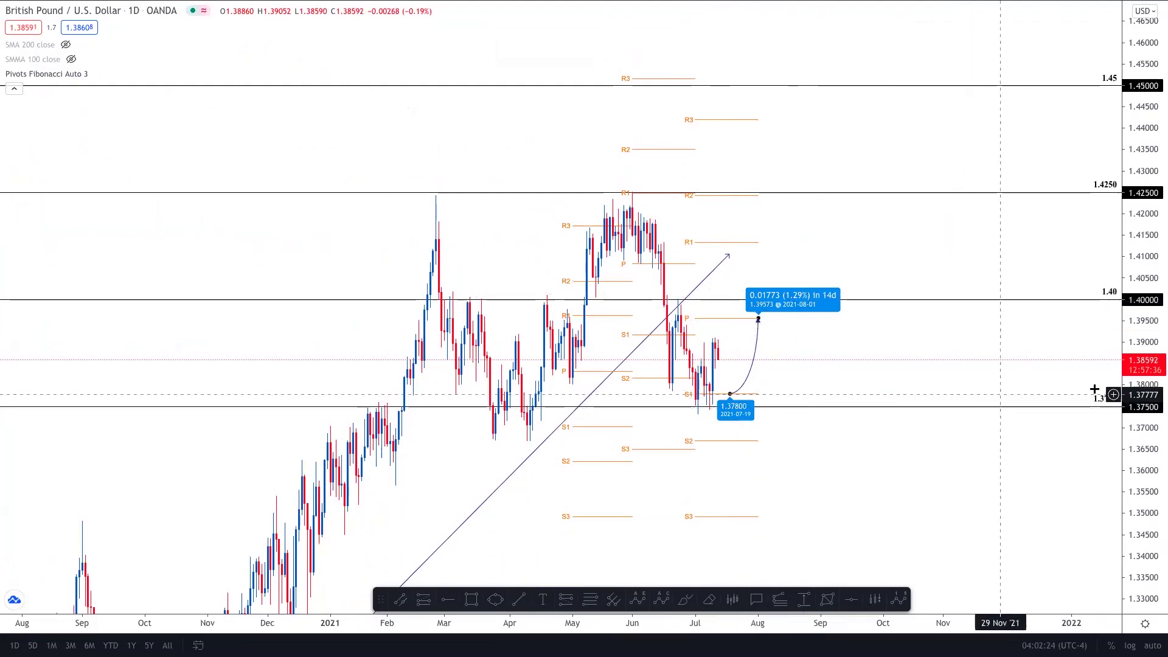
{"action": "left_click_drag", "start_coordinate": [1138, 471], "coordinate": [1137, 441]}
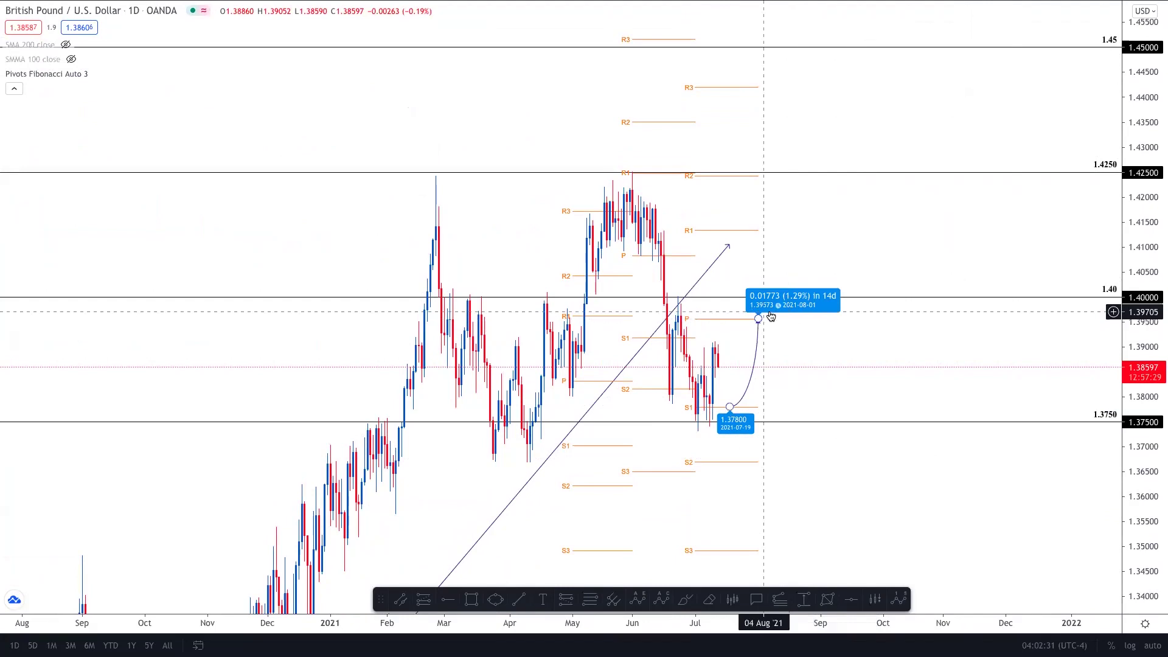
Delete the curved forecast drawing that projects a GBPUSD rise from 1.37800 toward the 1.40 level
{"action": "left_click_drag", "start_coordinate": [758, 317], "coordinate": [764, 309]}
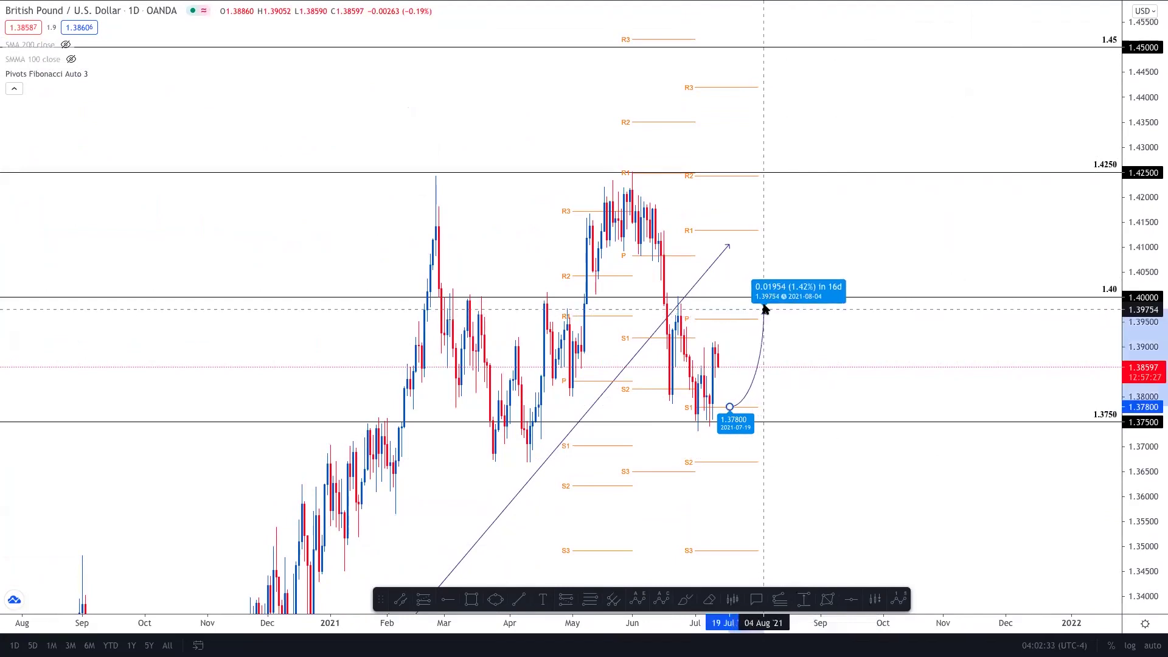
{"action": "left_click", "coordinate": [769, 299]}
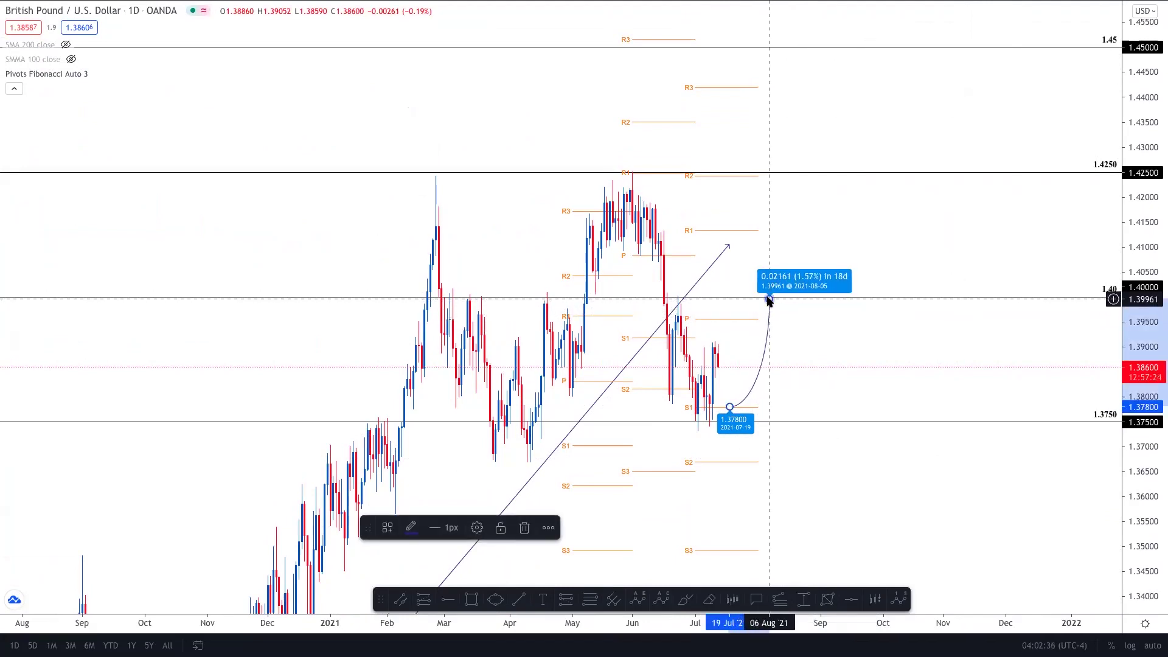
{"action": "left_click", "coordinate": [525, 528]}
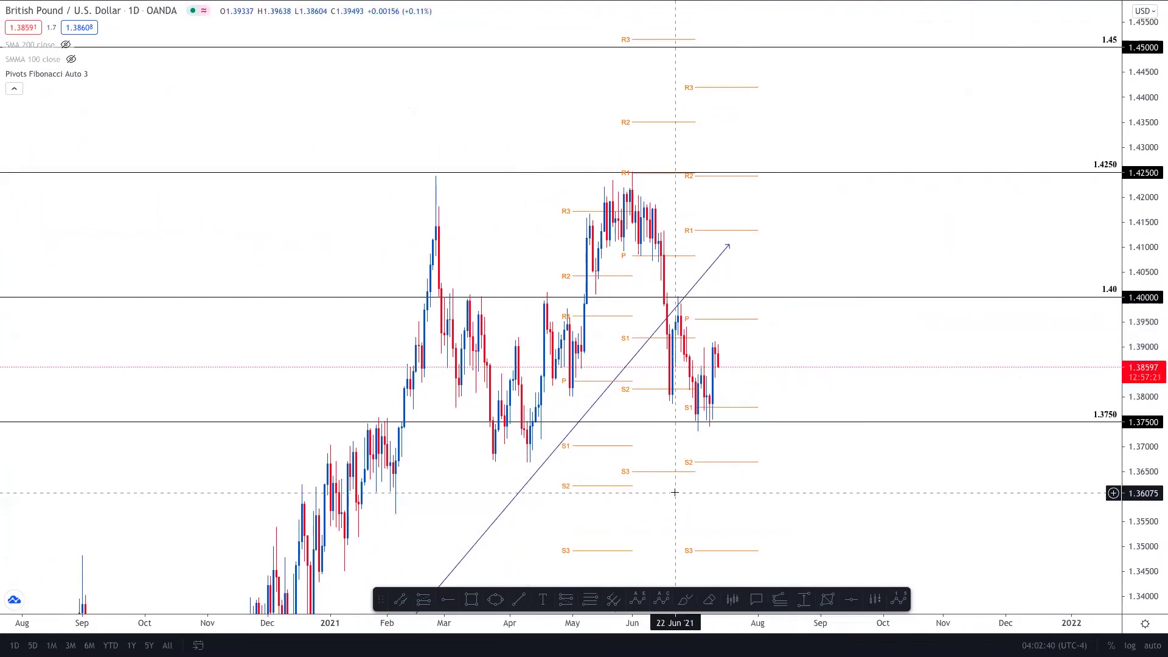
Switch GBPUSD to the 4-hour interval and fit its price scale to the descending trendline and the 1.3750 to 1.4250 levels
{"action": "type", "text": "4h"}
{"action": "key", "text": "Return"}
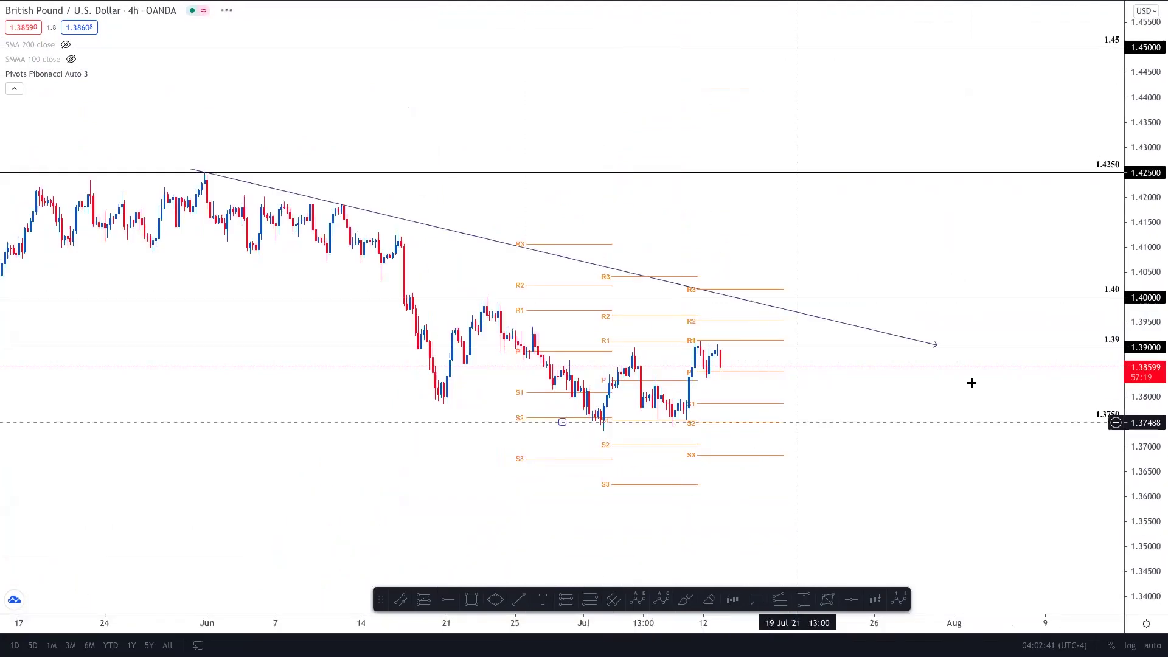
{"action": "left_click_drag", "start_coordinate": [1133, 513], "coordinate": [1125, 605]}
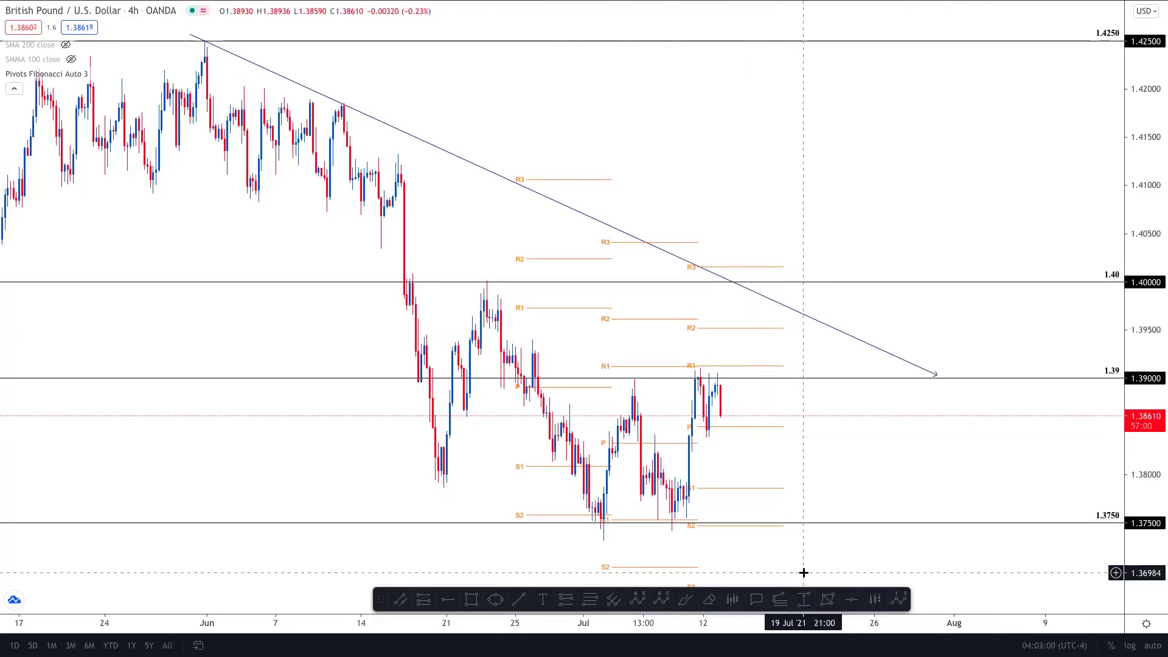
Switch GBPUSD to the 1-hour interval and enlarge its price scale to examine the short position at the 1.39 level
{"action": "type", "text": "1h"}
{"action": "key", "text": "Return"}
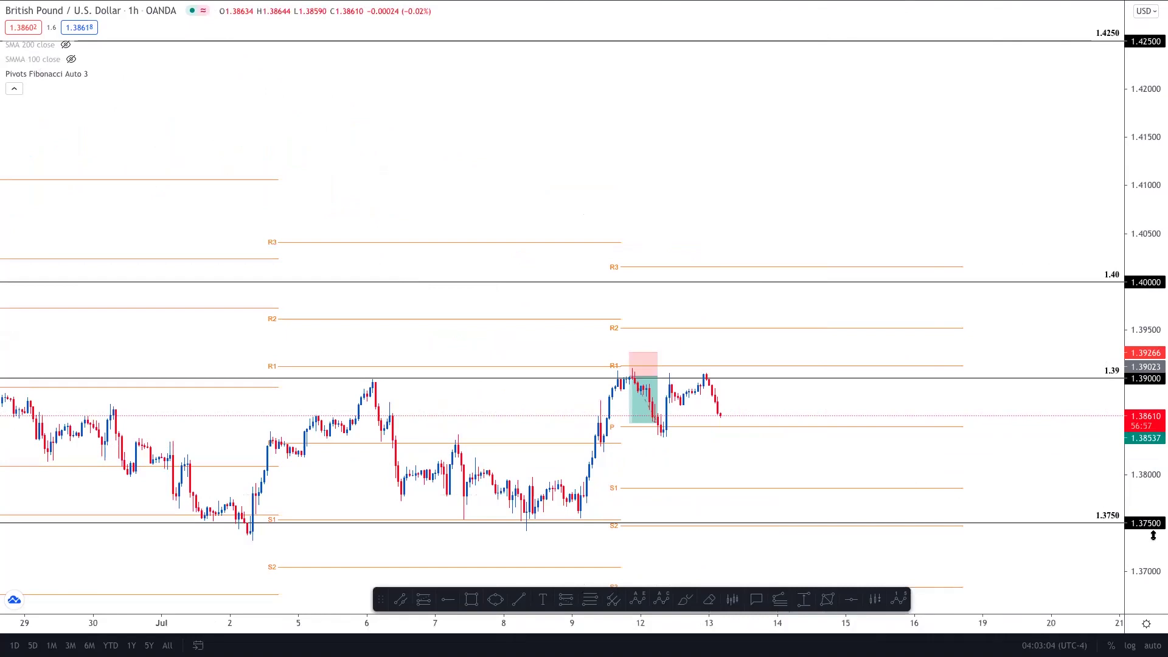
{"action": "left_click_drag", "start_coordinate": [998, 482], "coordinate": [985, 449]}
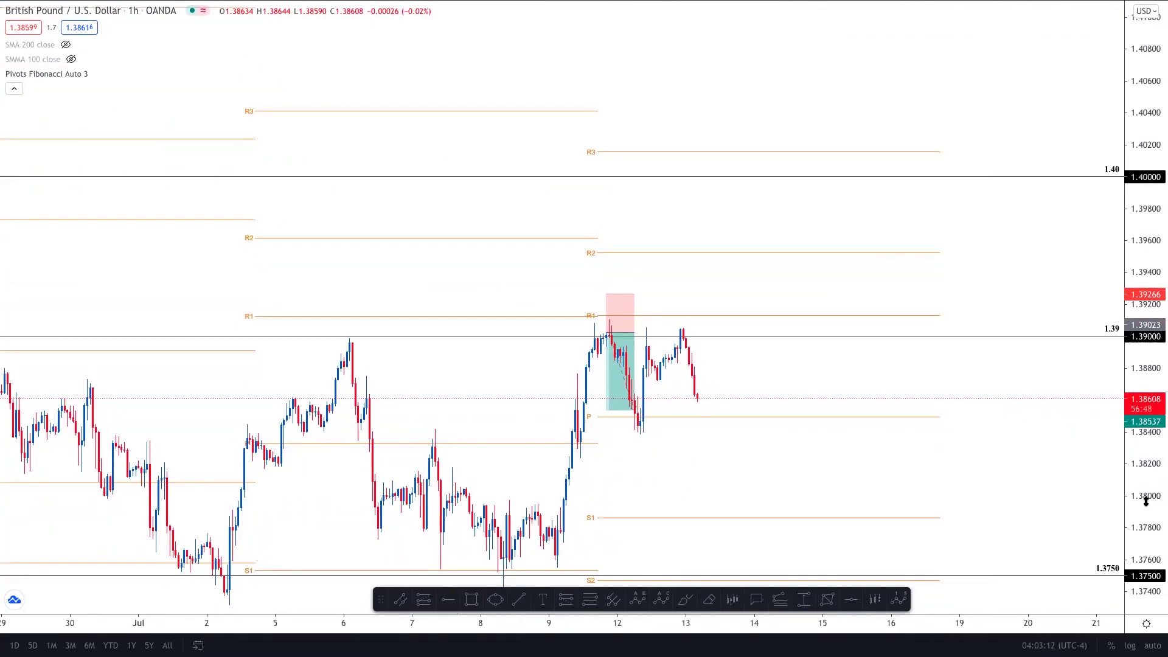
{"action": "left_click_drag", "start_coordinate": [1146, 492], "coordinate": [1146, 482]}
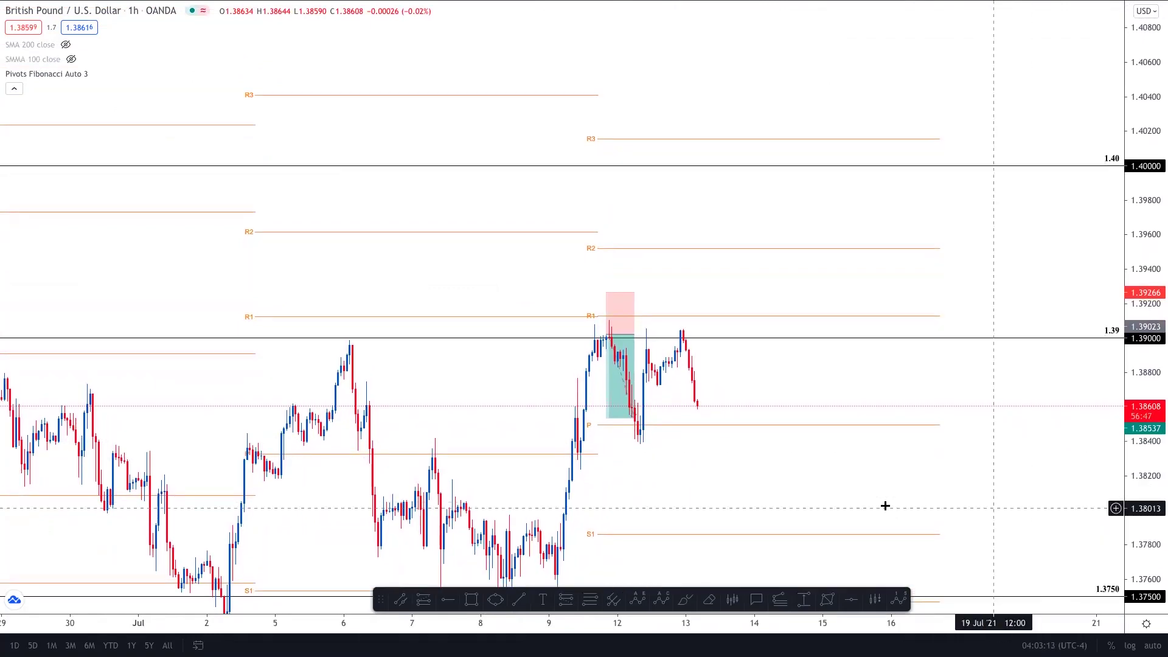
{"action": "left_click_drag", "start_coordinate": [862, 499], "coordinate": [931, 447]}
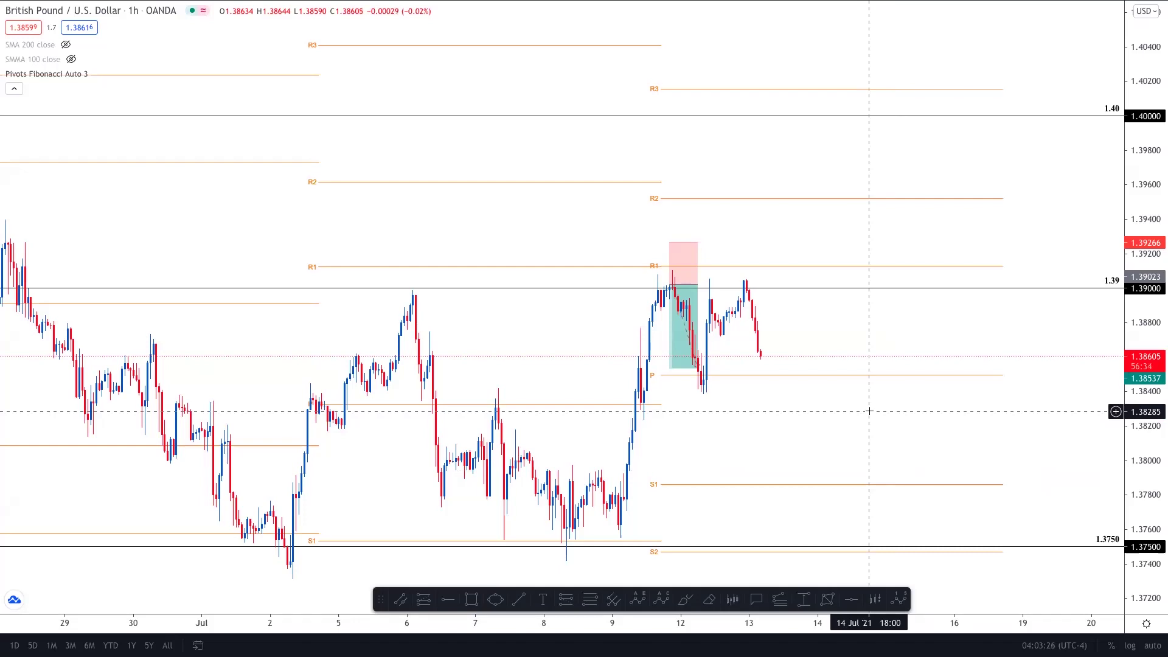
Open the GBPAUD 1-hour chart and examine the short position's stop and target against the major level 1.85
{"action": "key", "text": "Down"}
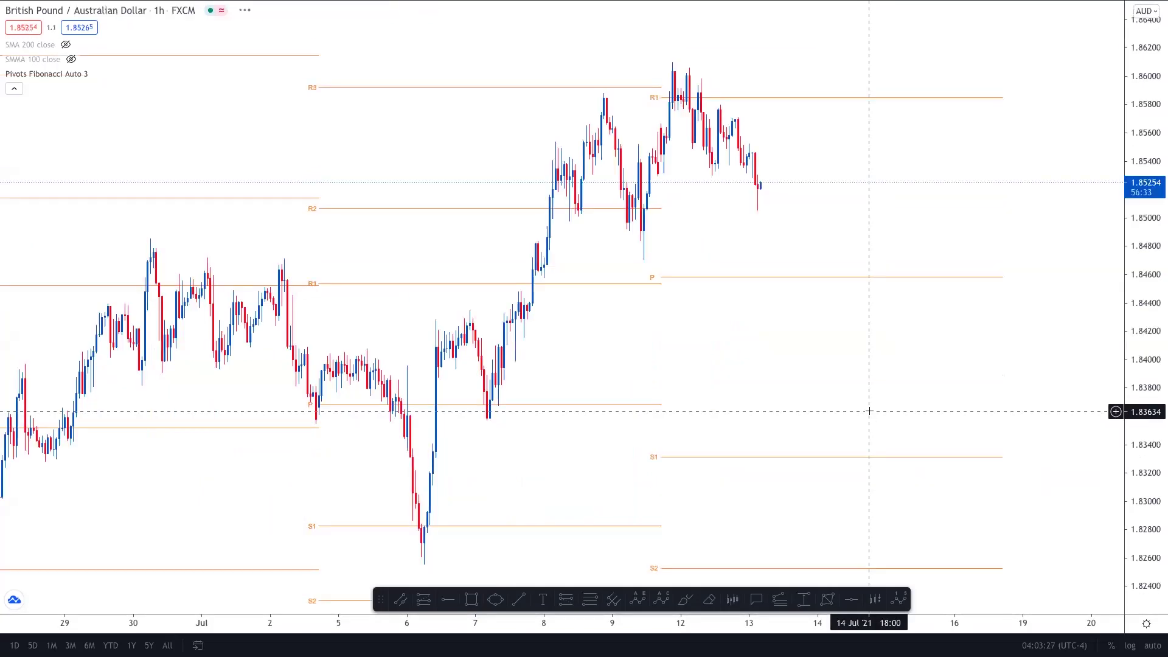
{"action": "left_click_drag", "start_coordinate": [1161, 472], "coordinate": [1126, 485]}
{"action": "left_click_drag", "start_coordinate": [1020, 434], "coordinate": [1038, 537]}
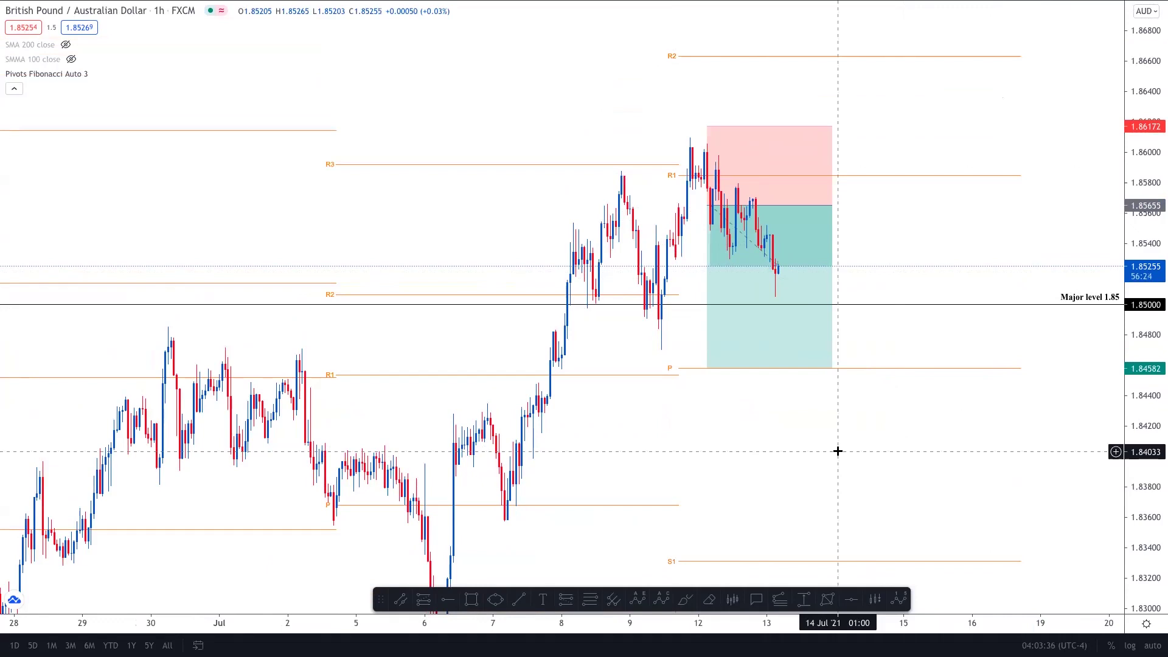
{"action": "left_click", "coordinate": [761, 312]}
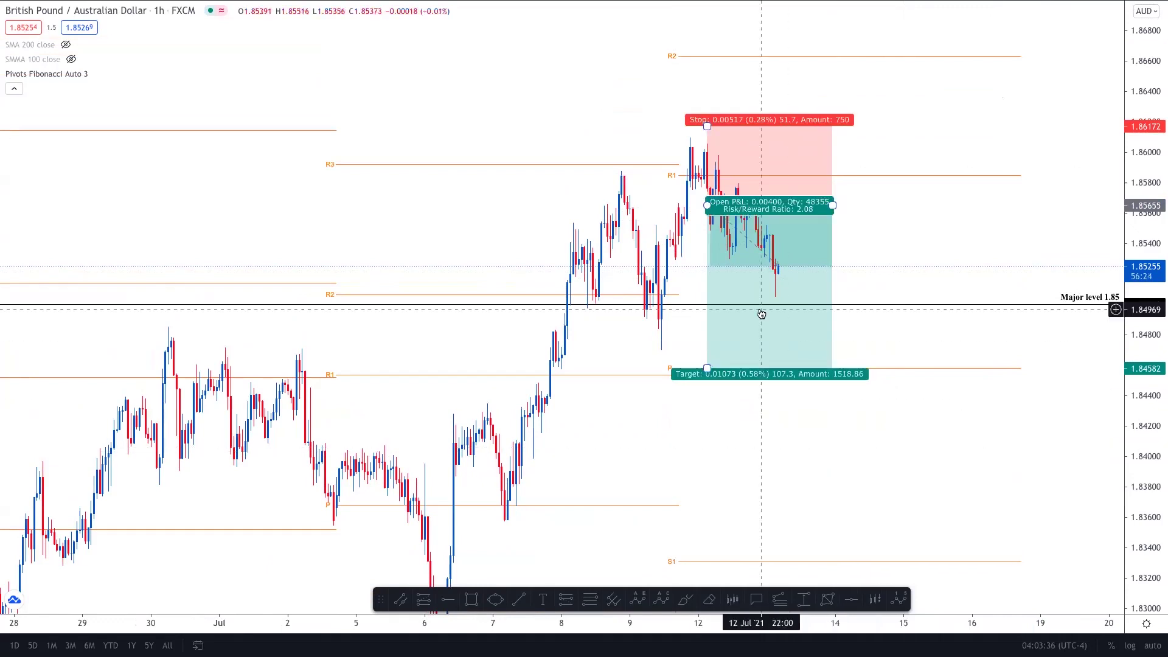
{"action": "left_click", "coordinate": [835, 358]}
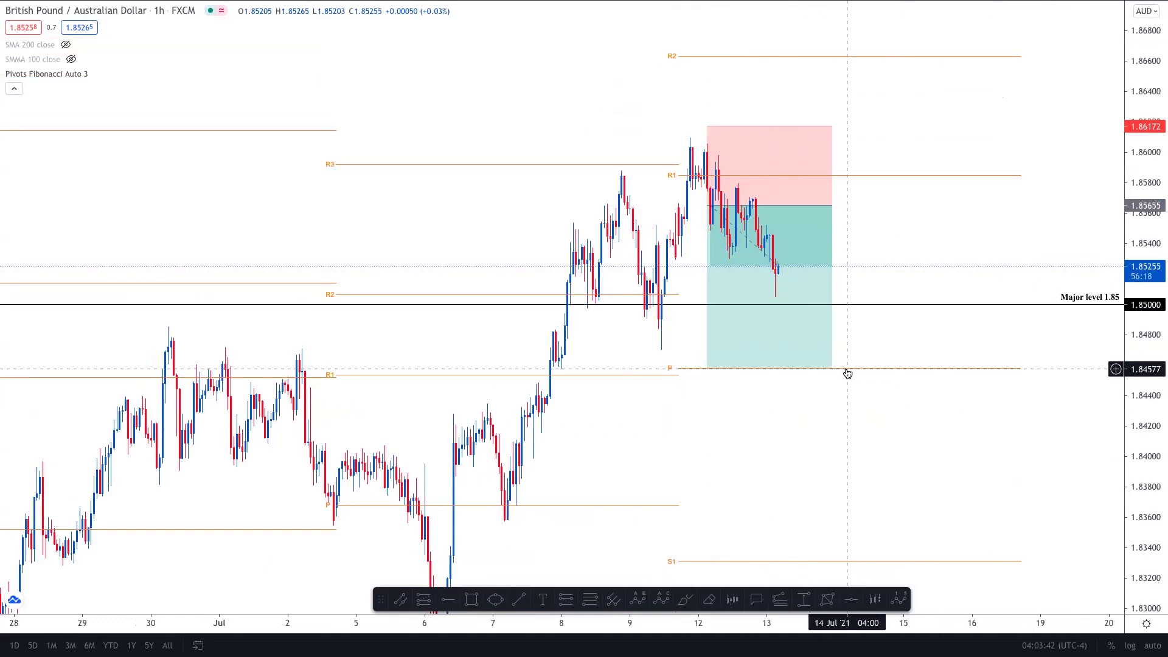
{"action": "left_click", "coordinate": [830, 255]}
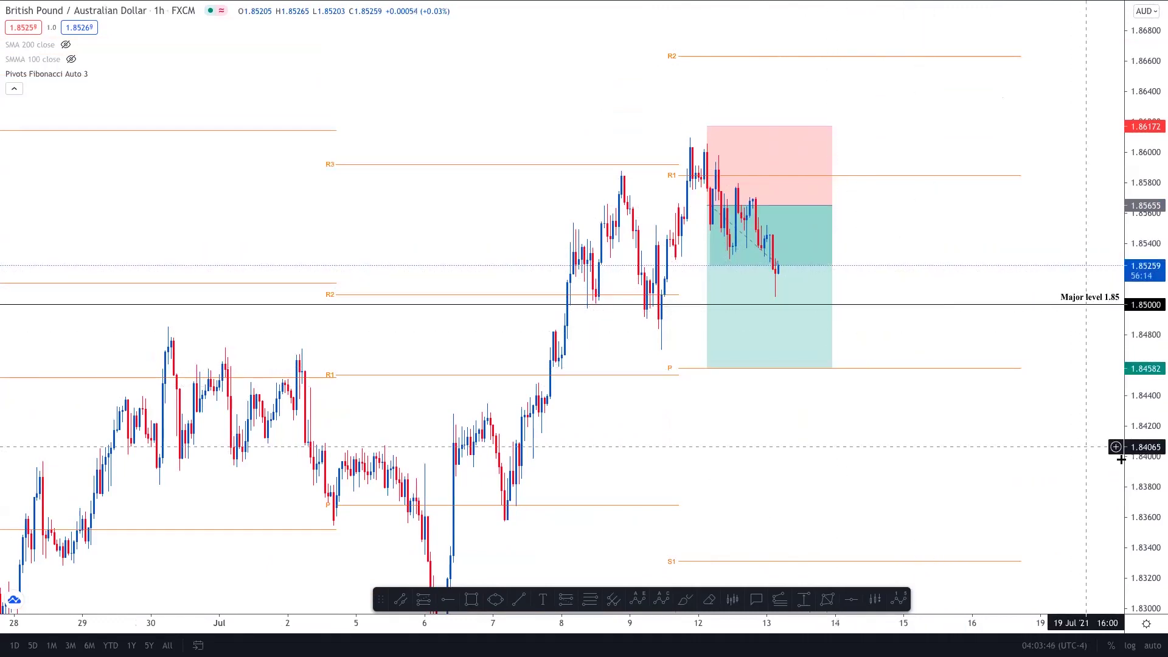
{"action": "left_click_drag", "start_coordinate": [1149, 488], "coordinate": [1150, 478]}
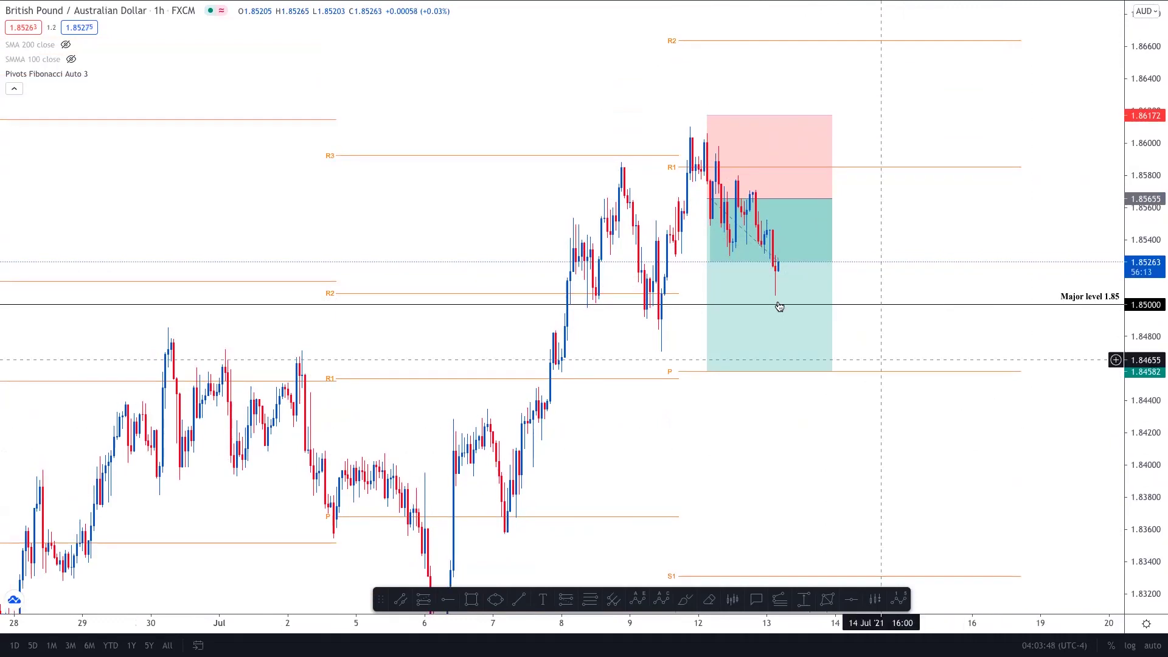
Extend the GBPAUD short position's time range further into 14 July and reframe the chart around it
{"action": "left_click_drag", "start_coordinate": [832, 198], "coordinate": [854, 198]}
{"action": "left_click", "coordinate": [897, 212]}
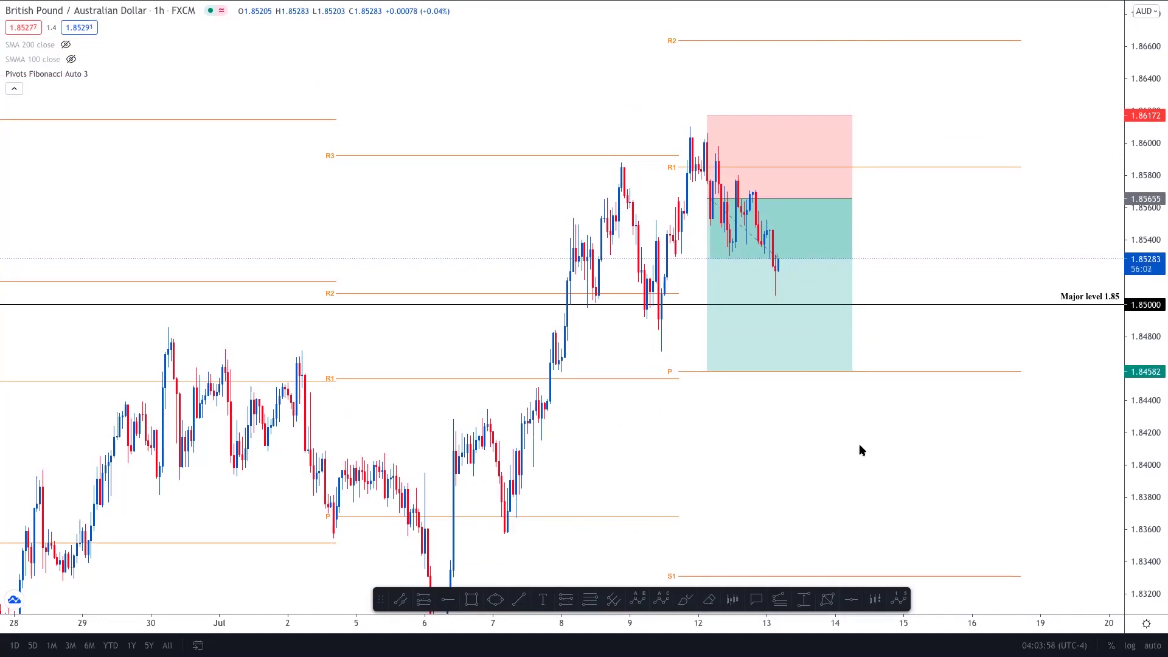
{"action": "mouse_move", "coordinate": [787, 456]}
{"action": "left_mouse_down"}
{"action": "mouse_move", "coordinate": [756, 465]}
{"action": "mouse_move", "coordinate": [817, 369]}
{"action": "mouse_move", "coordinate": [809, 361]}
{"action": "mouse_move", "coordinate": [782, 433]}
{"action": "mouse_move", "coordinate": [796, 477]}
{"action": "left_mouse_up"}
{"action": "left_click_drag", "start_coordinate": [1139, 405], "coordinate": [959, 456]}
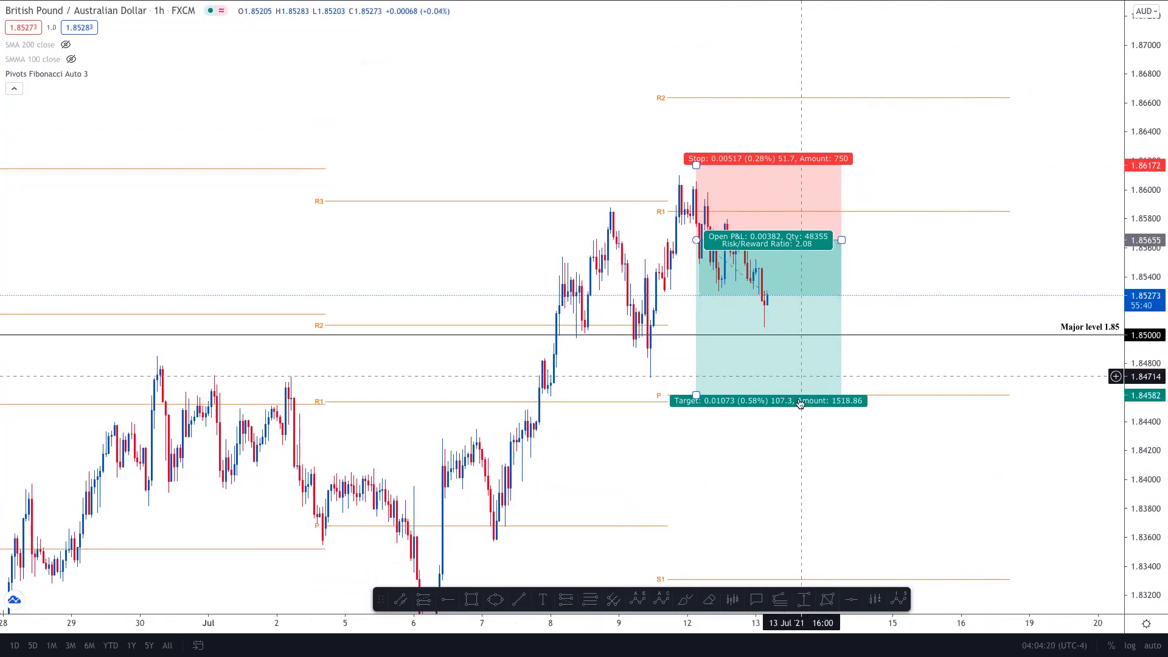
Switch GBPAUD to the 1-day interval, examine its price against the major level 1.85, and leave full screen
{"action": "type", "text": "1d"}
{"action": "key", "text": "Return"}
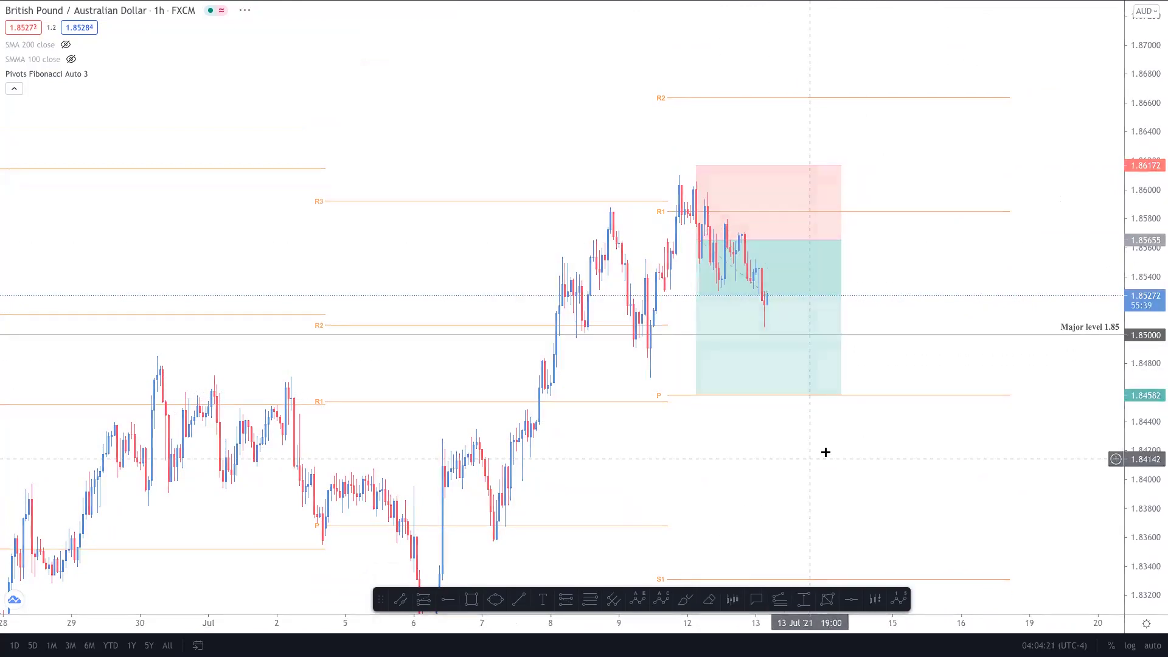
{"action": "type", "text": "1D"}
{"action": "key", "text": "Return"}
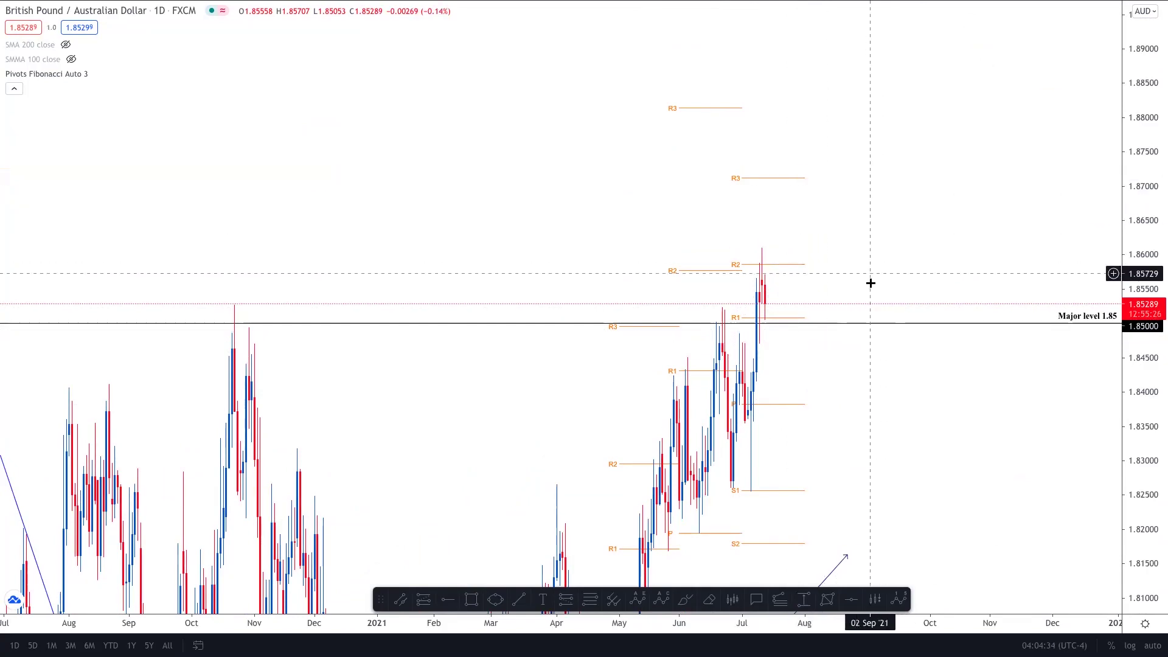
{"action": "key", "text": "Escape"}
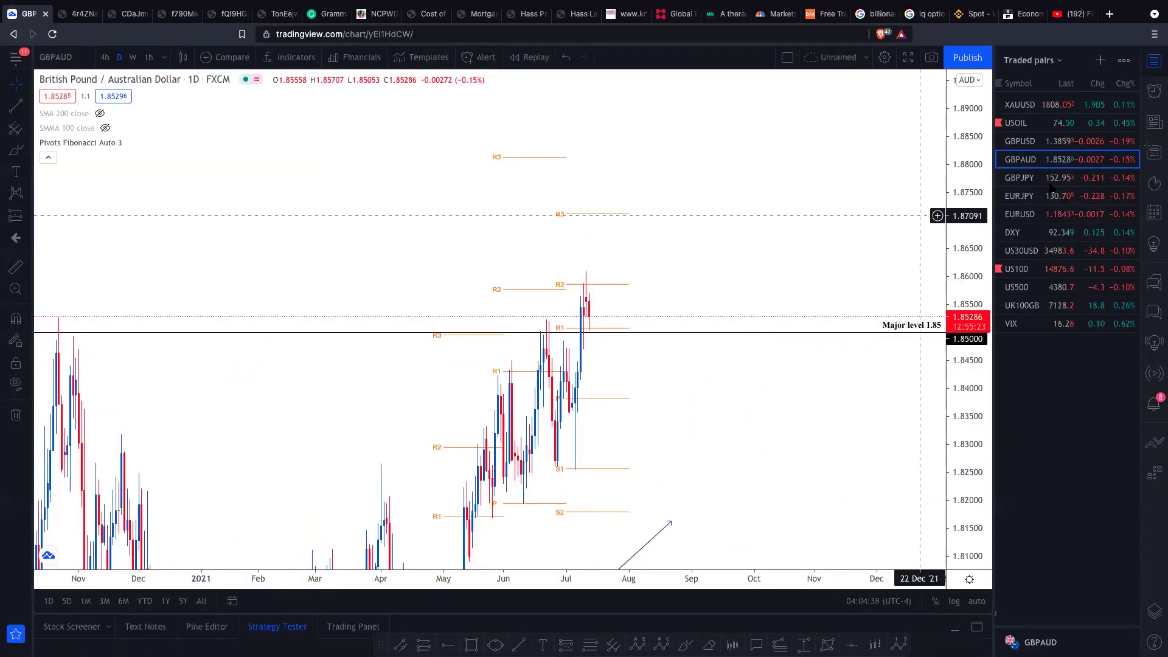
Open the GBPJPY daily chart in full screen and fit its price scale to recent price and the ascending trendline
{"action": "left_click", "coordinate": [1034, 178]}
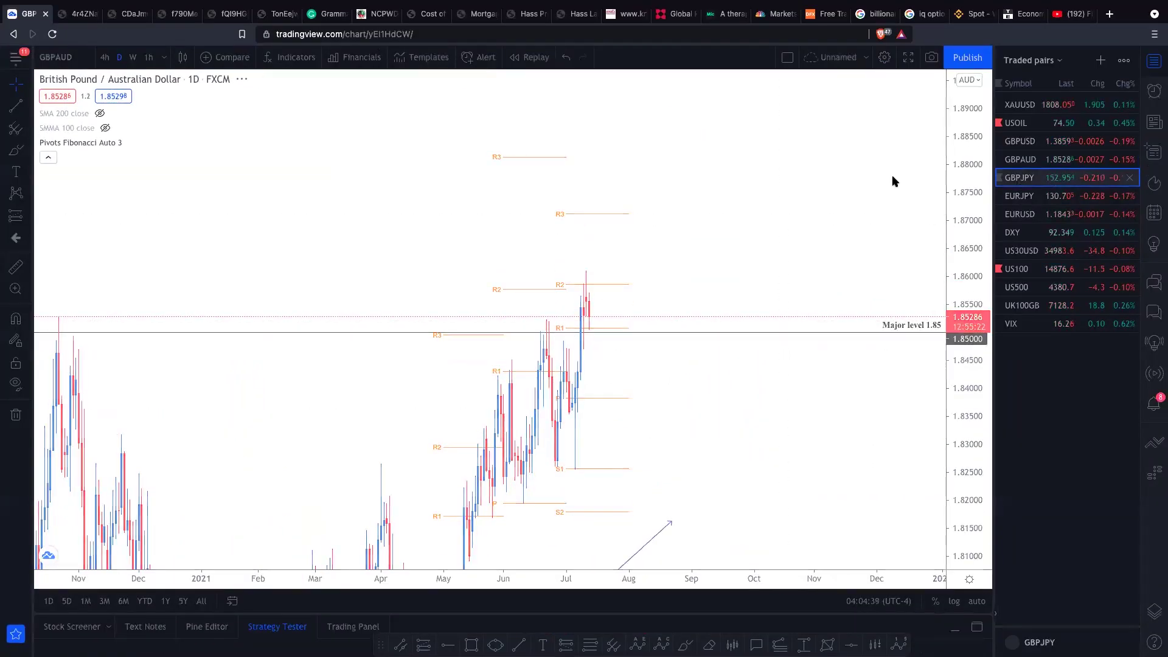
{"action": "left_click", "coordinate": [908, 58]}
{"action": "left_click_drag", "start_coordinate": [1006, 314], "coordinate": [980, 349]}
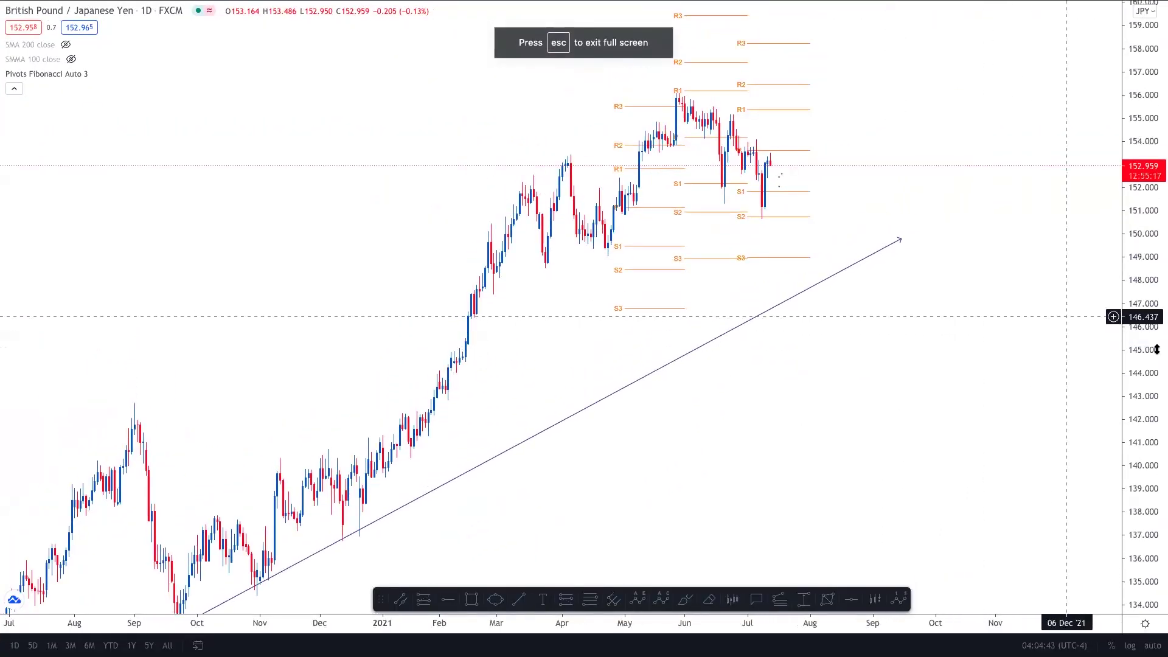
{"action": "left_click_drag", "start_coordinate": [1154, 365], "coordinate": [1133, 301]}
{"action": "left_click_drag", "start_coordinate": [1044, 319], "coordinate": [1038, 479]}
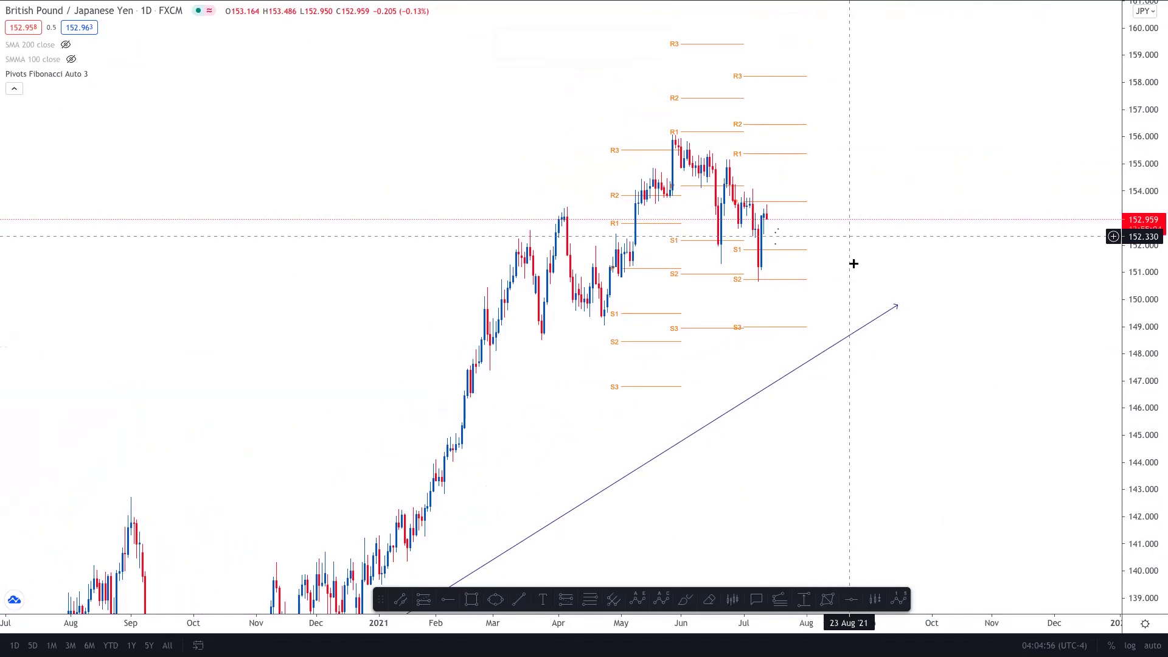
Switch GBPJPY to the 4-hour interval and examine price between the two descending channel lines at a larger price scale
{"action": "type", "text": "4"}
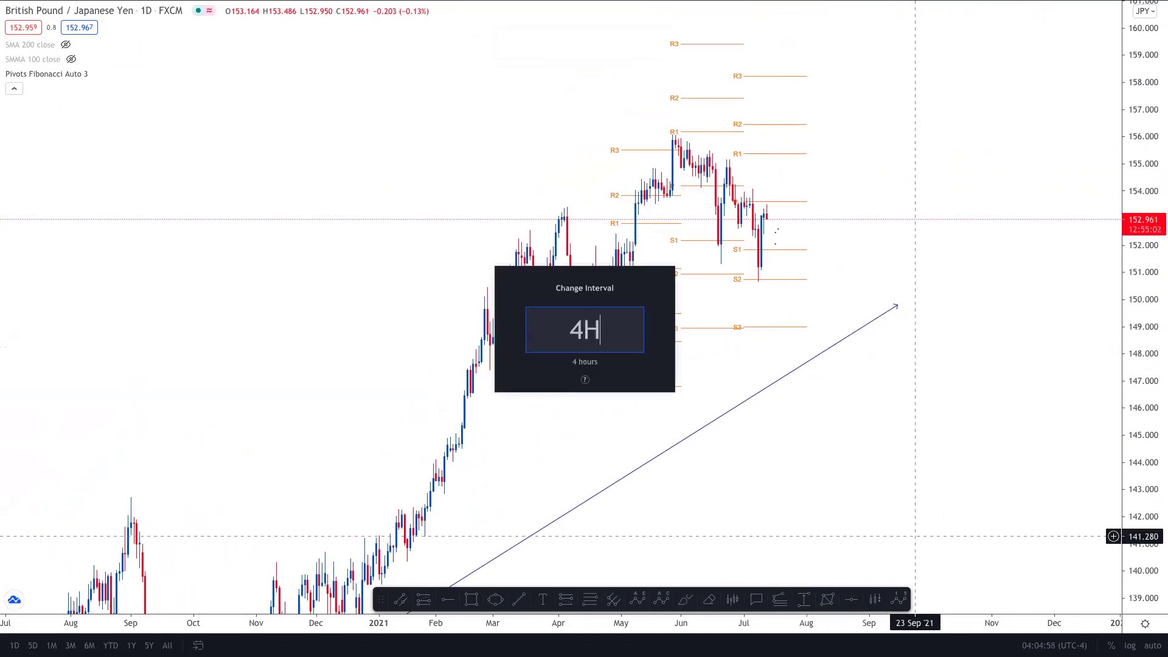
{"action": "type", "text": "H"}
{"action": "key", "text": "Return"}
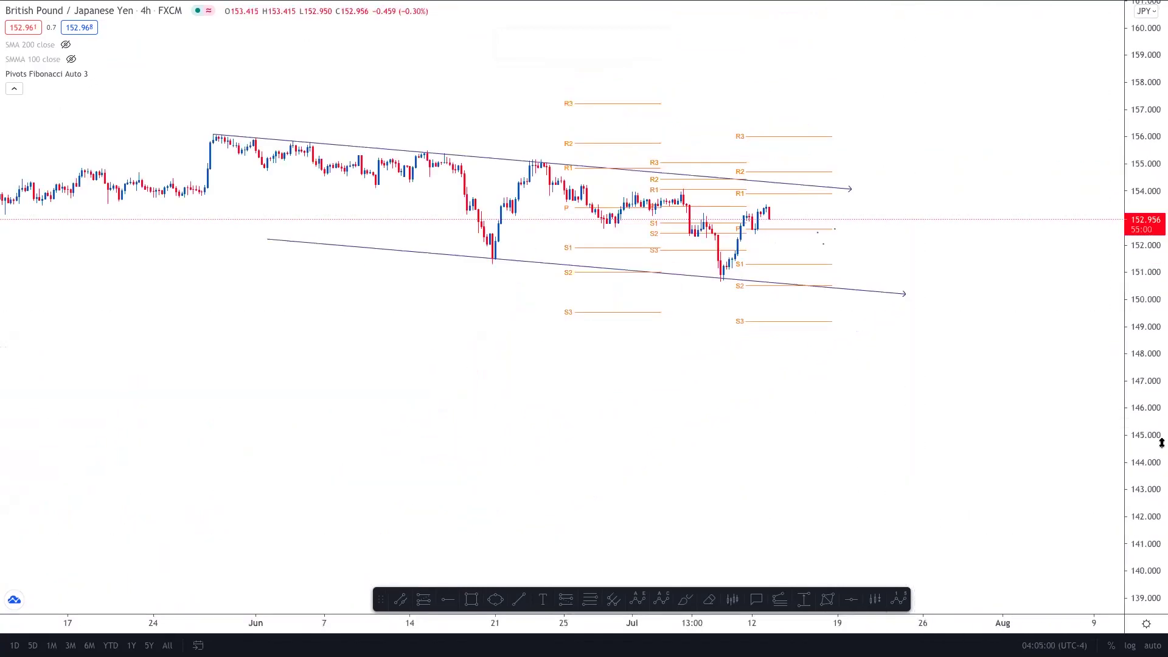
{"action": "left_click_drag", "start_coordinate": [1151, 432], "coordinate": [1004, 354]}
{"action": "left_click_drag", "start_coordinate": [1149, 490], "coordinate": [1099, 334]}
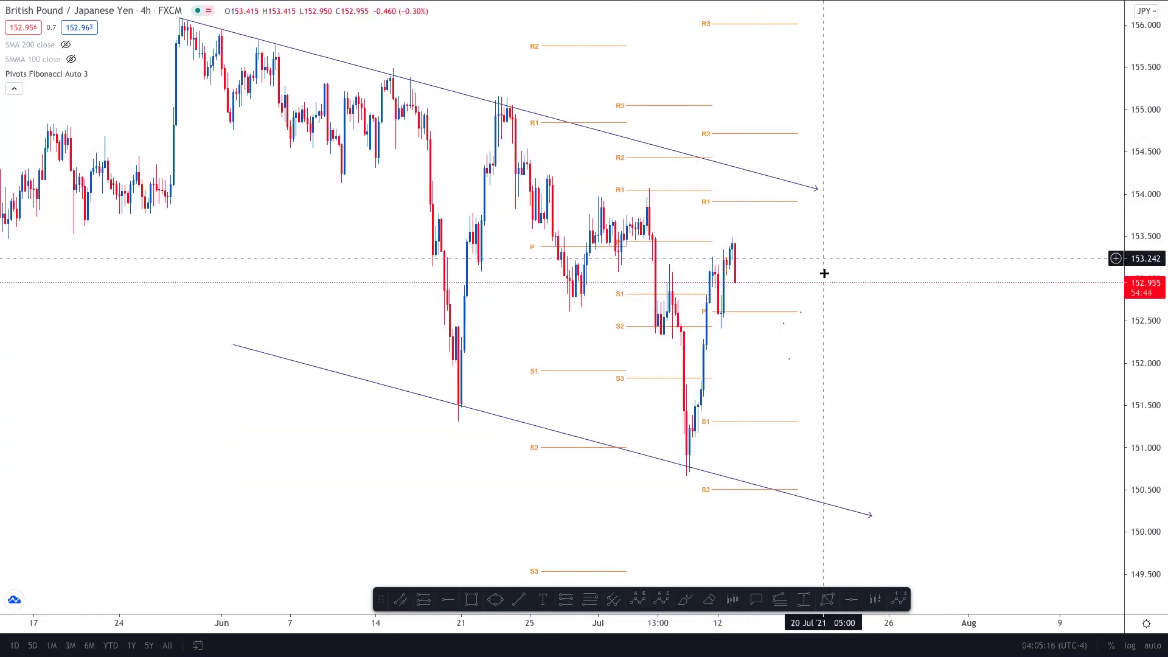
{"action": "left_click_drag", "start_coordinate": [800, 331], "coordinate": [704, 295]}
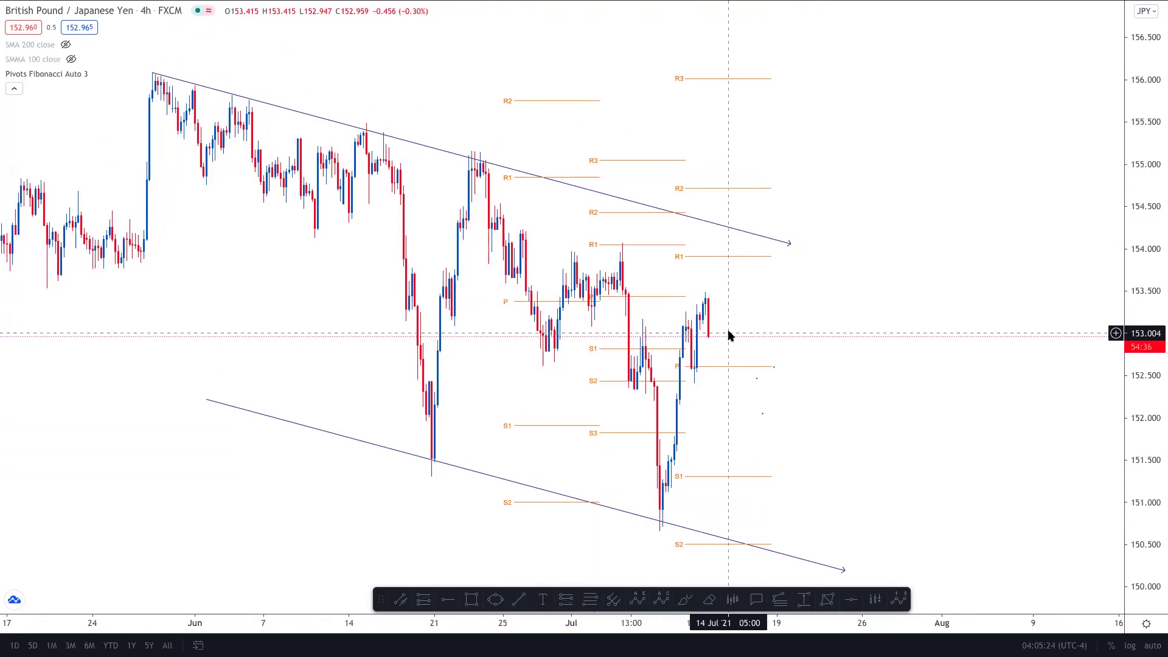
{"action": "left_click_drag", "start_coordinate": [879, 417], "coordinate": [933, 399]}
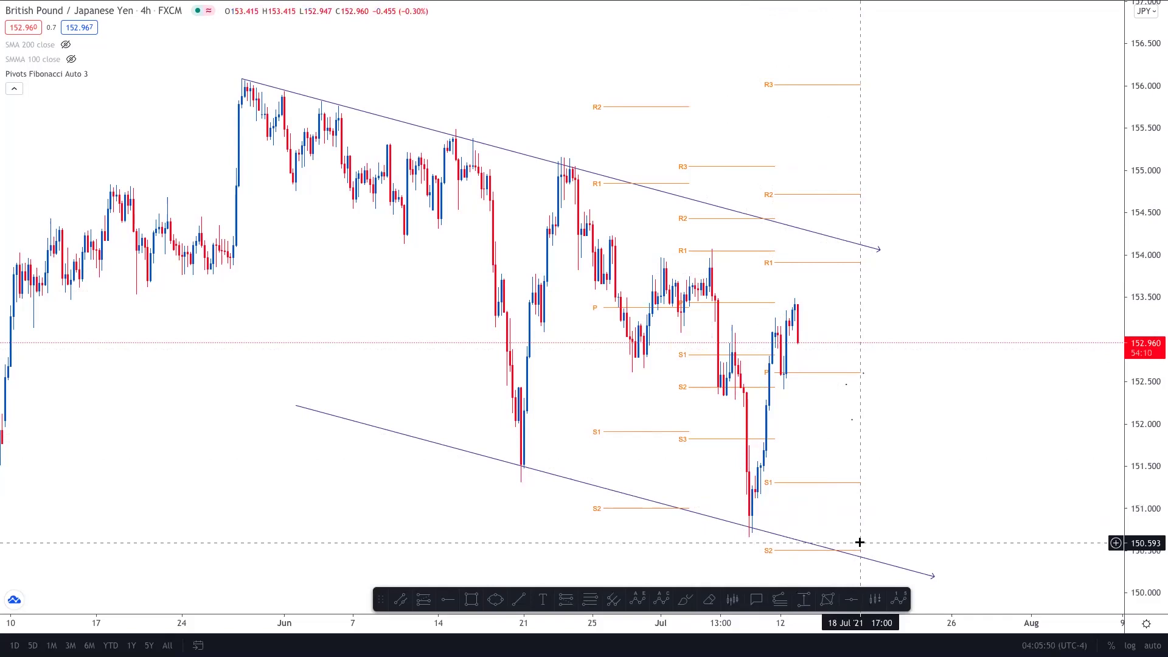
Open the EURJPY 4-hour chart and examine price against the descending trendline and the 130.000 and 132.500 levels
{"action": "key", "text": "Down"}
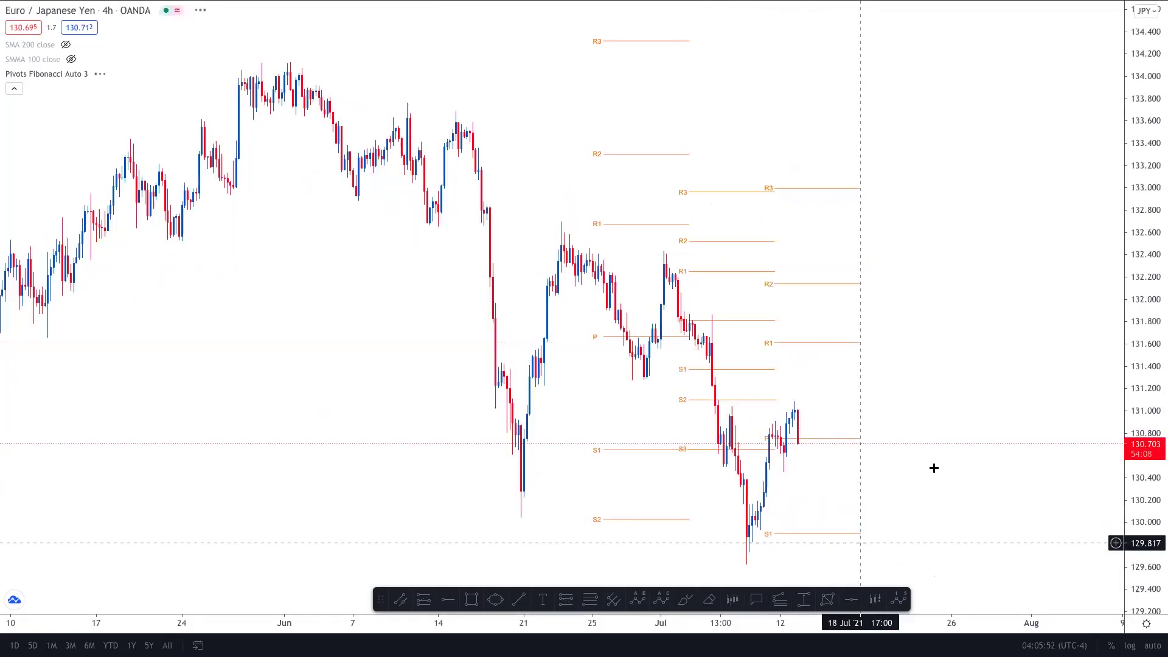
{"action": "left_click_drag", "start_coordinate": [1154, 485], "coordinate": [1149, 466]}
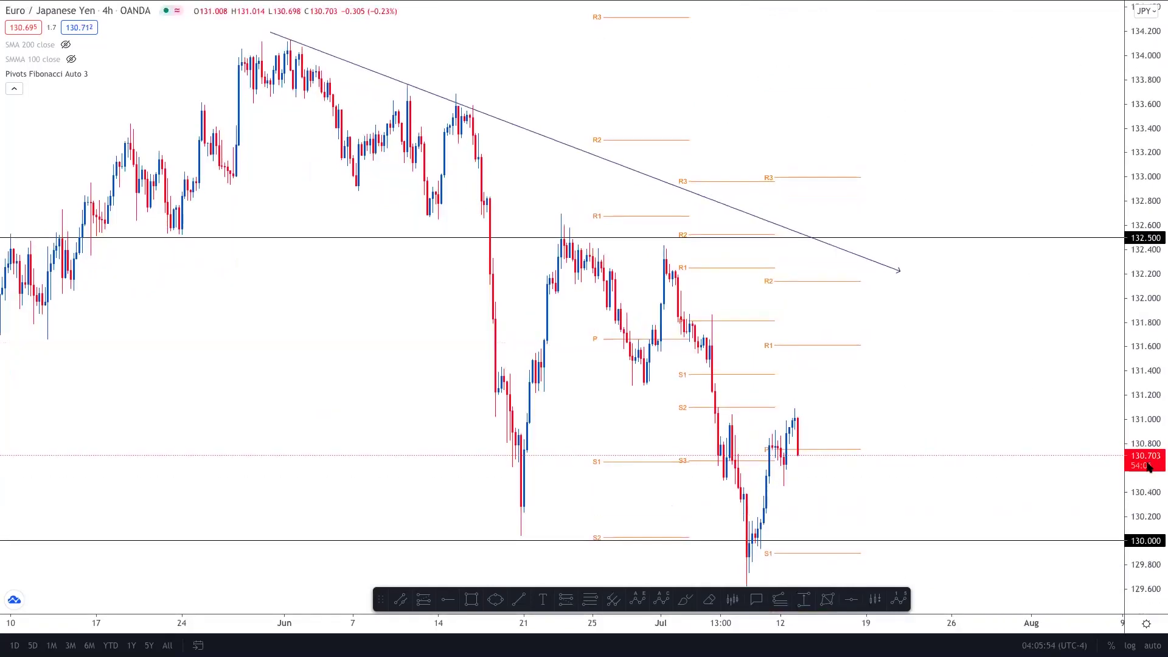
{"action": "left_click_drag", "start_coordinate": [977, 458], "coordinate": [976, 454]}
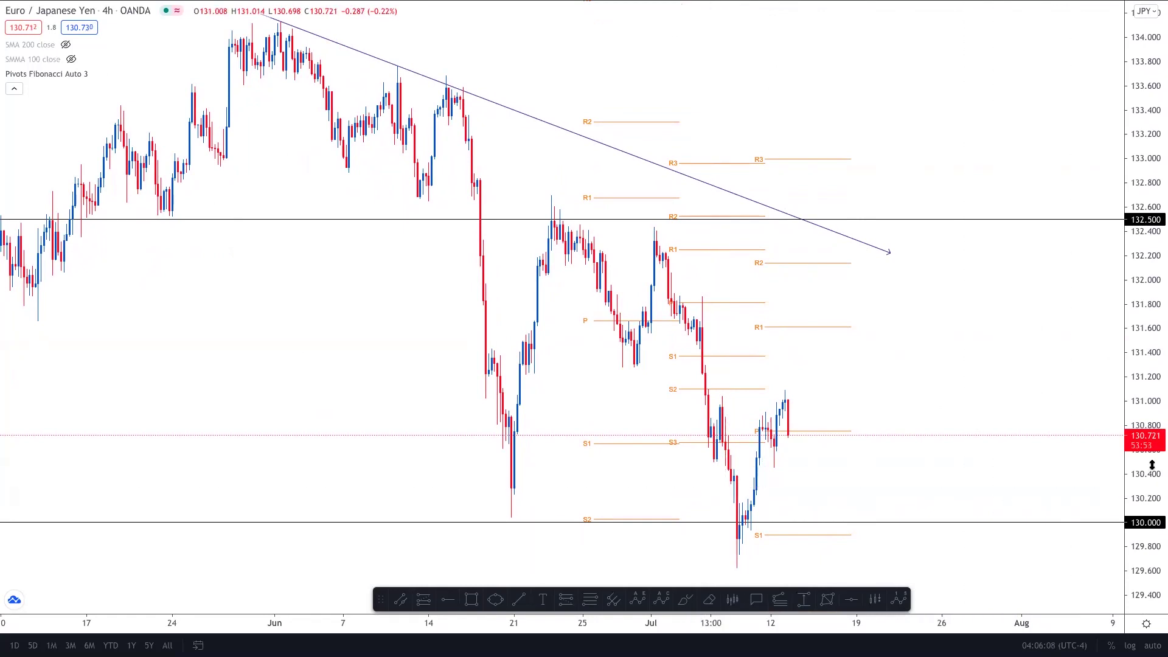
{"action": "left_click_drag", "start_coordinate": [1148, 451], "coordinate": [1146, 424]}
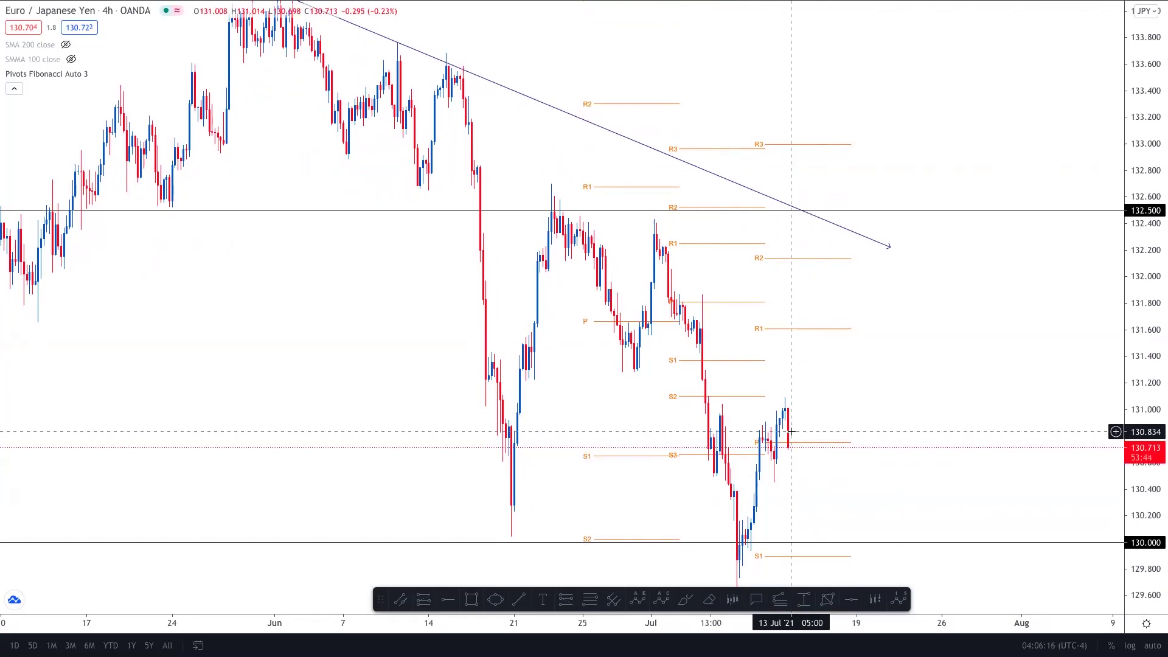
Open the EURUSD 4-hour chart and leave full screen
{"action": "key", "text": "Down"}
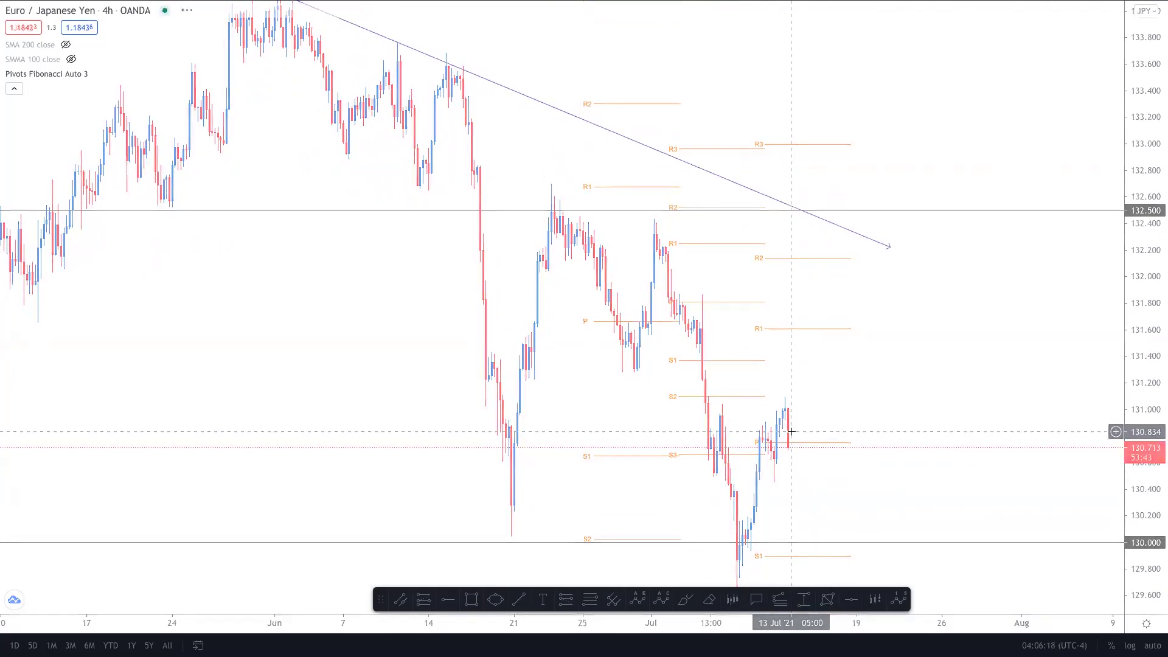
{"action": "key", "text": "Escape"}
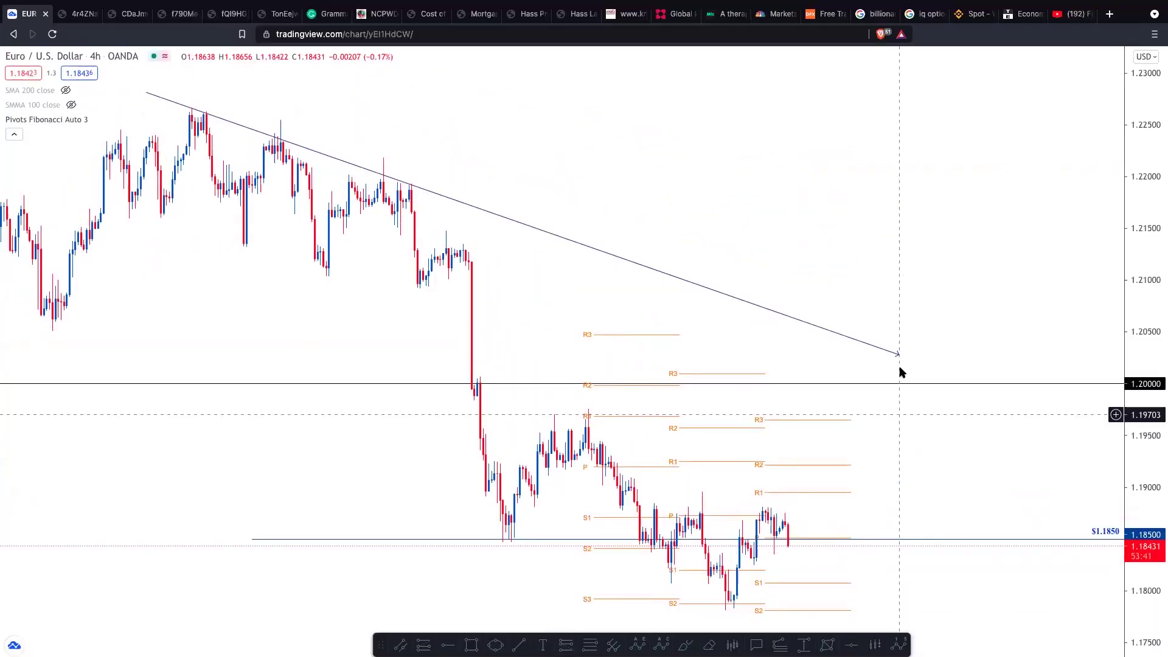